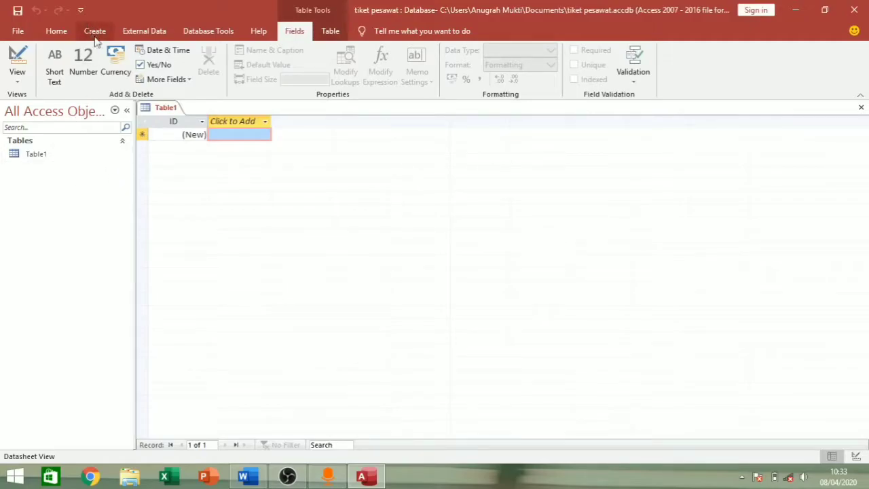
- Open the view choices for Table1 in the new 'tiket pesawat' database
{"action": "left_click", "coordinate": [18, 73]}
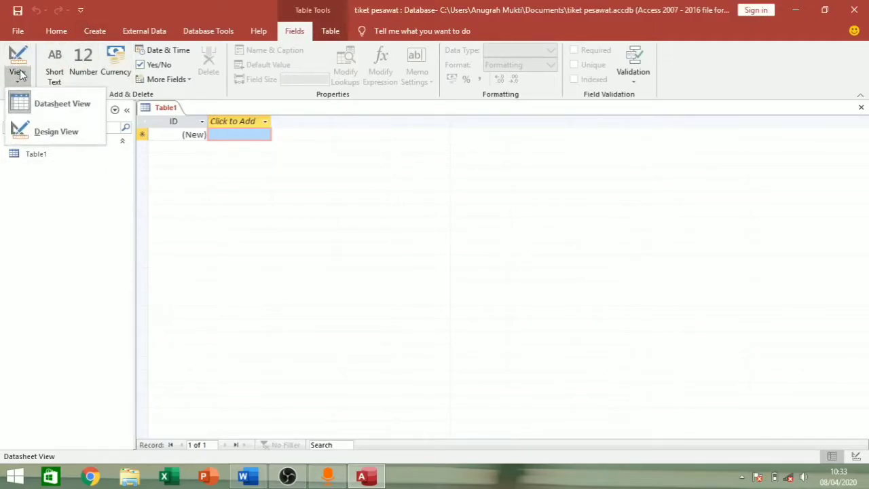
- Switch Table1 to Design View and save it as pesawat
{"action": "left_click", "coordinate": [33, 104]}
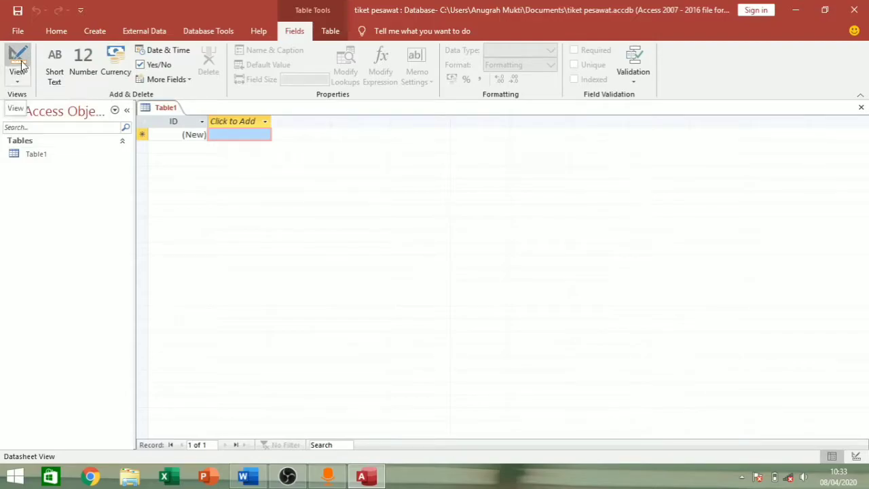
{"action": "left_click", "coordinate": [20, 61]}
{"action": "key", "text": "BackSpace"}
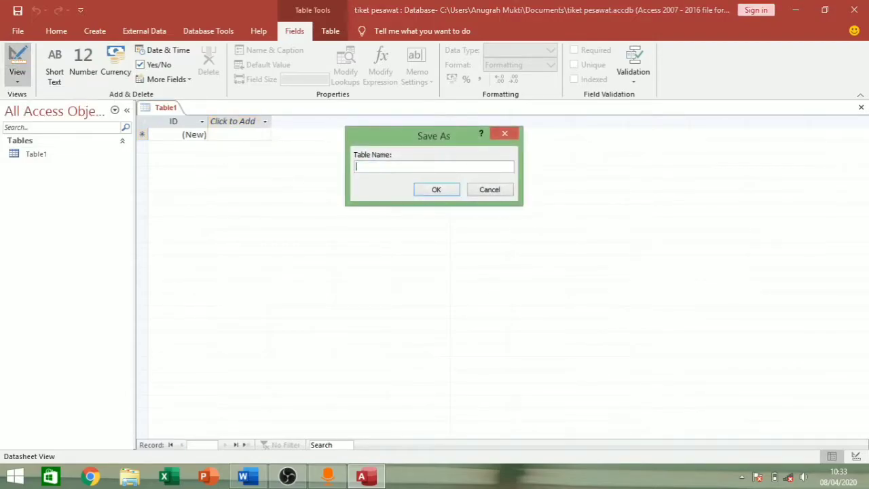
{"action": "type", "text": "pesawat"}
{"action": "left_click", "coordinate": [427, 194]}
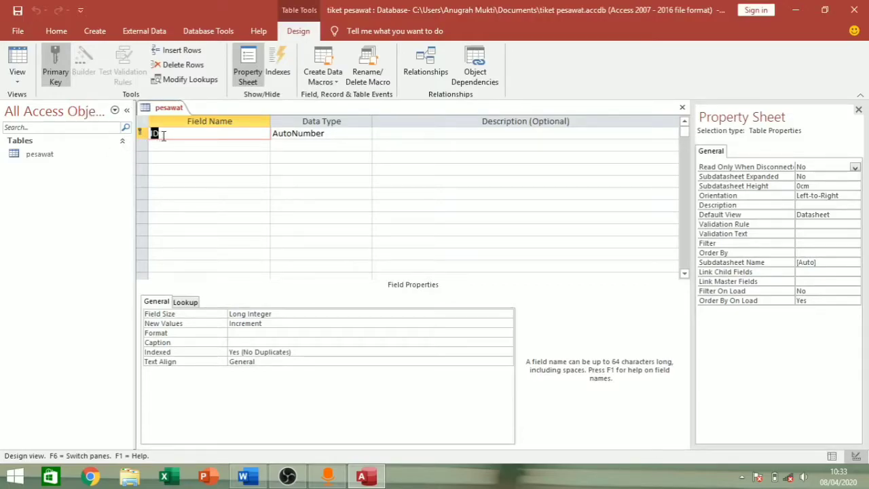
- Rename the ID field to kd_peawat as Short Text with field size 3
{"action": "key", "text": "Delete"}
{"action": "type", "text": "kd_peawat"}
{"action": "left_click", "coordinate": [279, 133]}
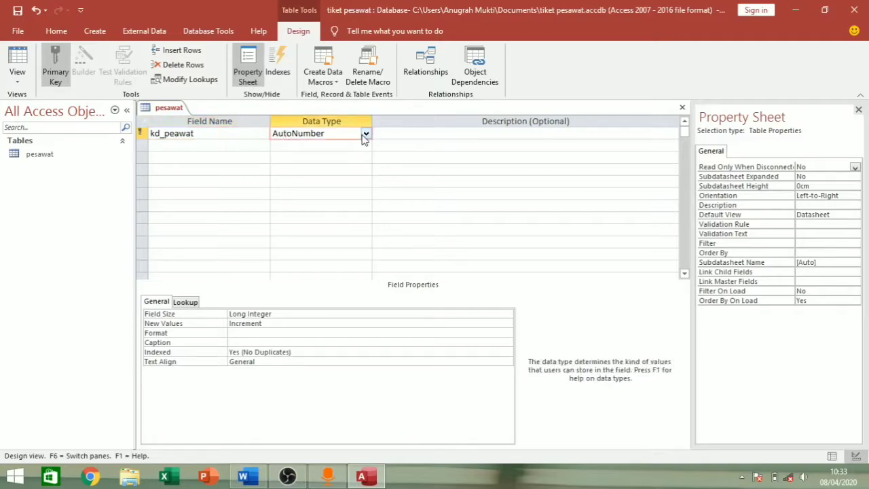
{"action": "left_click", "coordinate": [365, 135]}
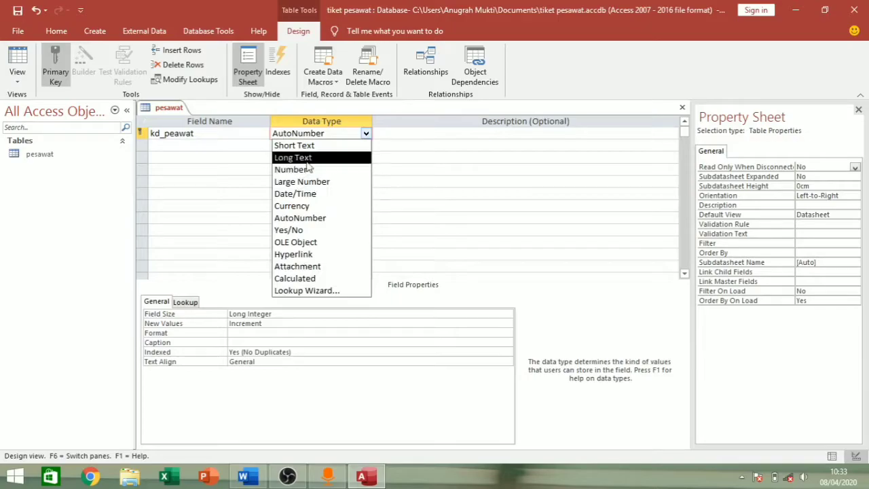
{"action": "left_click", "coordinate": [296, 145]}
{"action": "left_click", "coordinate": [265, 316]}
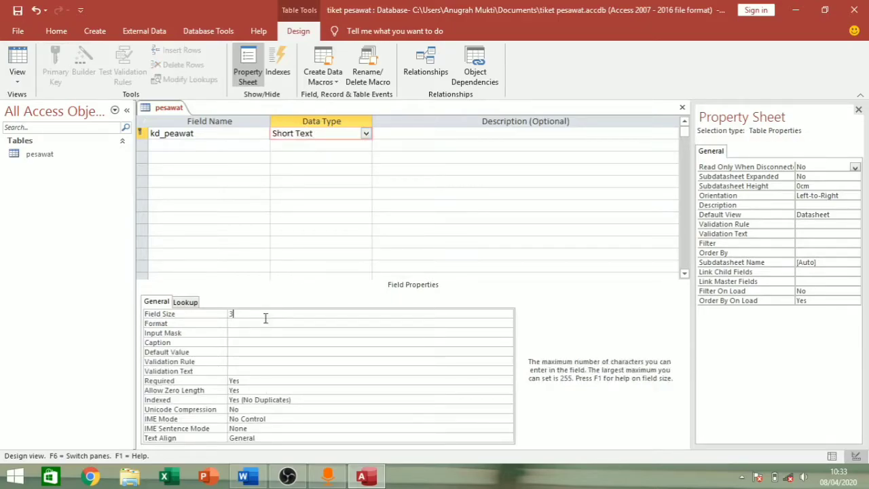
{"action": "type", "text": "3"}
- Add the Short Text fields nama maskapai (size 20) and kelas
{"action": "left_click", "coordinate": [212, 144]}
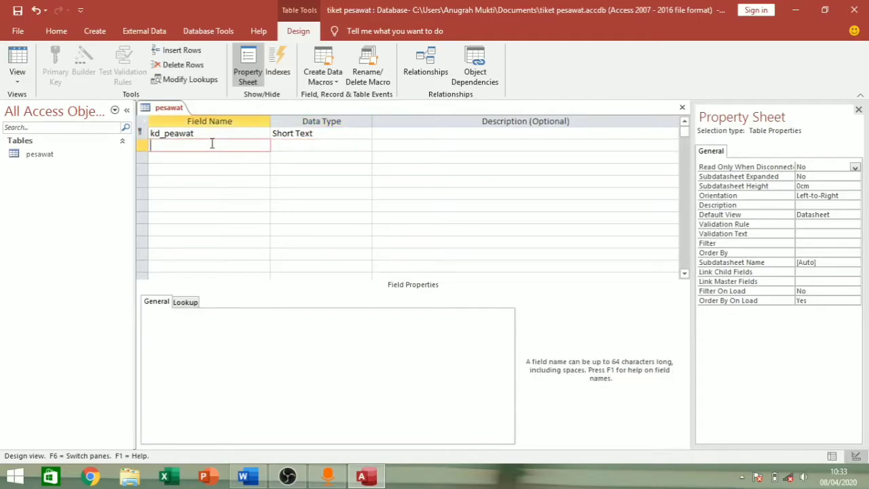
{"action": "type", "text": "nama maskapai"}
{"action": "left_click", "coordinate": [293, 145]}
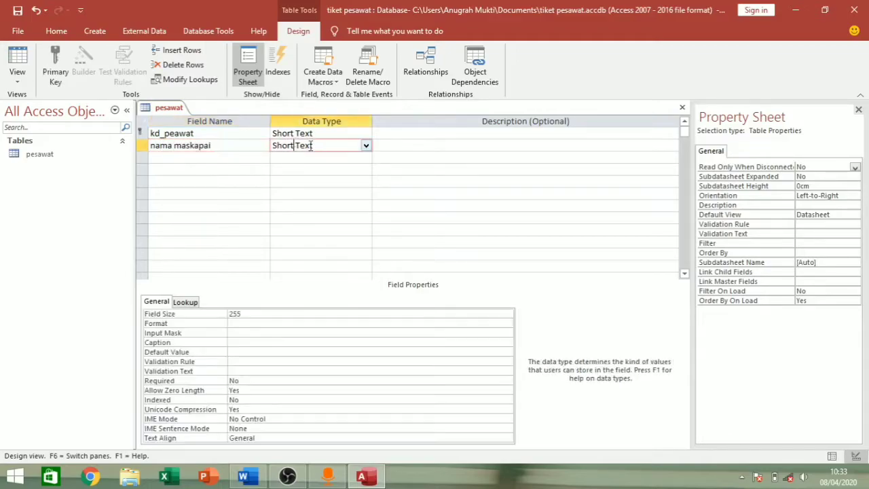
{"action": "left_click", "coordinate": [271, 315]}
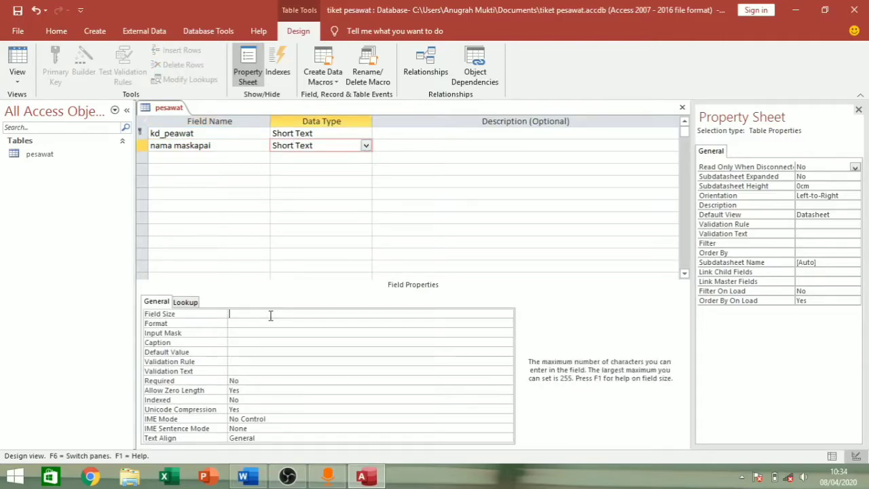
{"action": "left_click", "coordinate": [219, 161]}
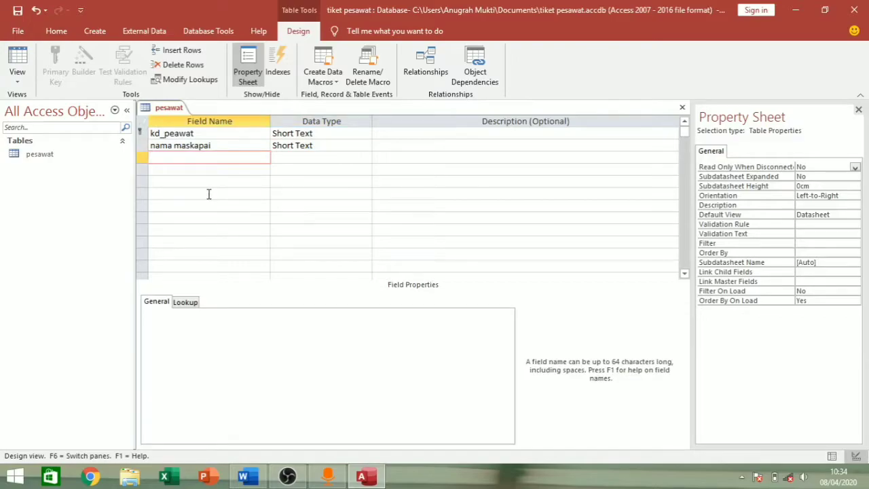
{"action": "type", "text": "kelas"}
{"action": "left_click", "coordinate": [297, 160]}
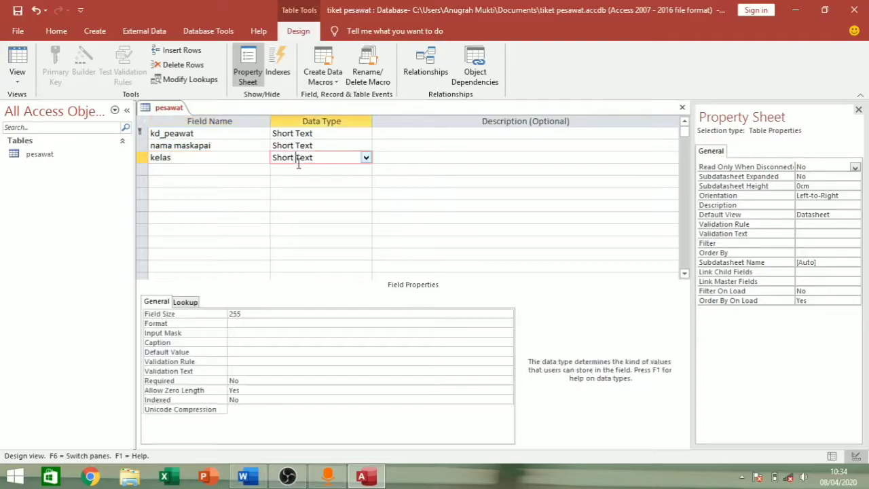
{"action": "left_click", "coordinate": [366, 158]}
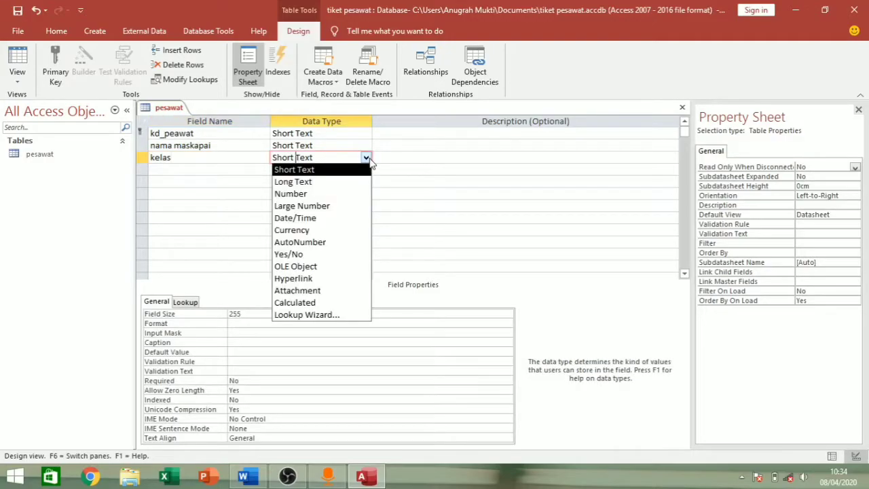
- Make kelas a Lookup Wizard field with the typed values Ekonomi and Bisnis
{"action": "left_click", "coordinate": [325, 315]}
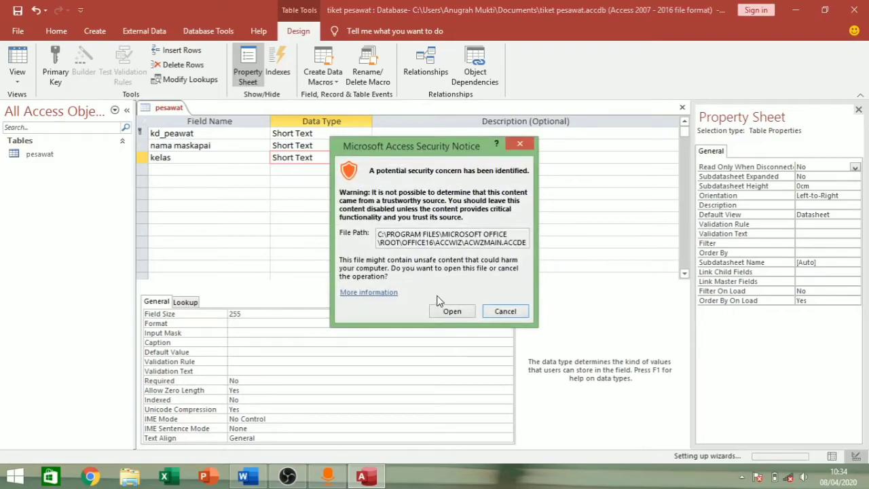
{"action": "left_click", "coordinate": [442, 312]}
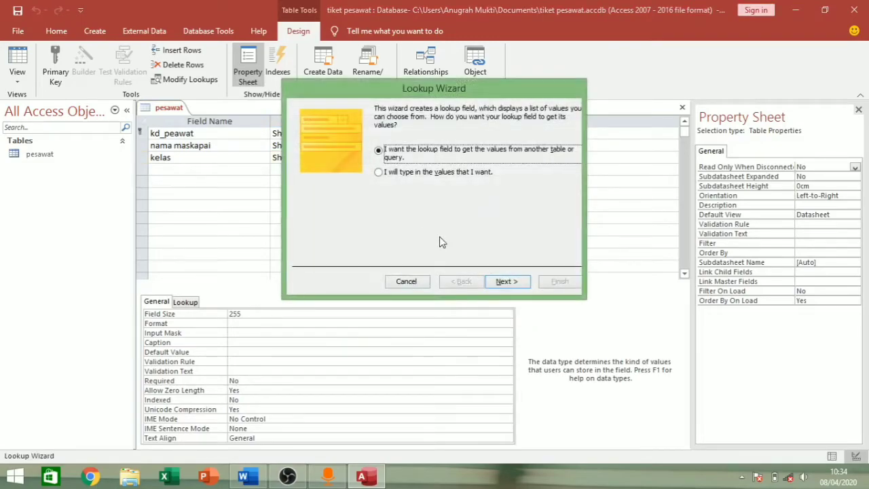
{"action": "left_click", "coordinate": [391, 174]}
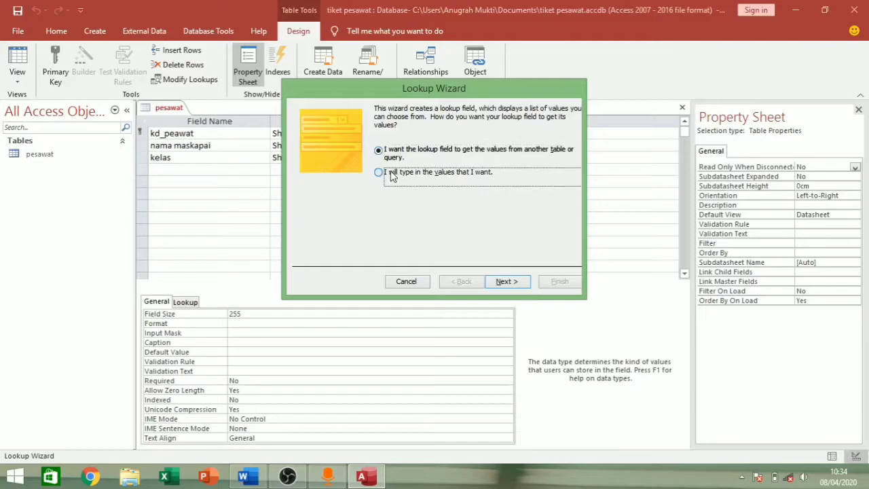
{"action": "left_click", "coordinate": [505, 281]}
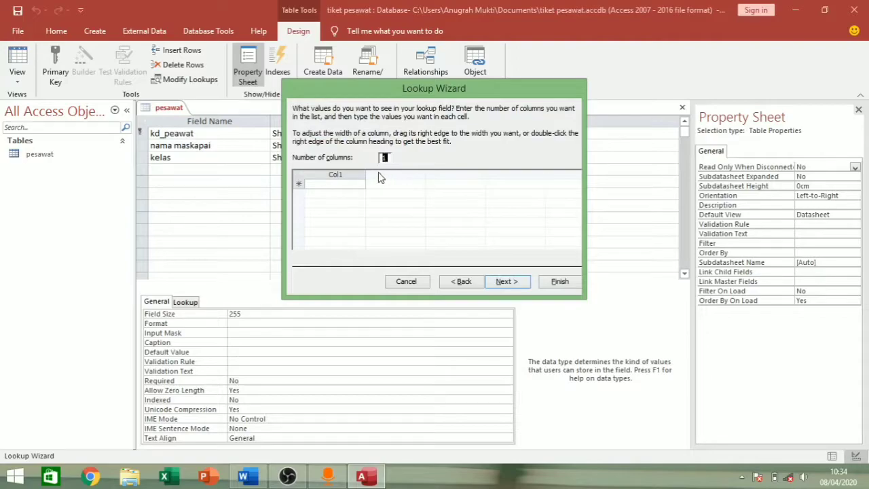
{"action": "left_click", "coordinate": [352, 184]}
{"action": "type", "text": "Ekonomi"}
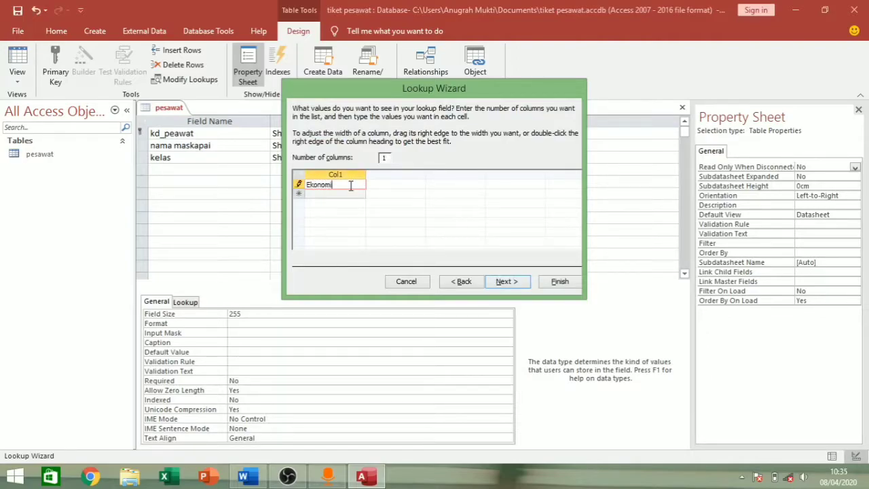
{"action": "key", "text": "Return"}
{"action": "type", "text": "Bi"}
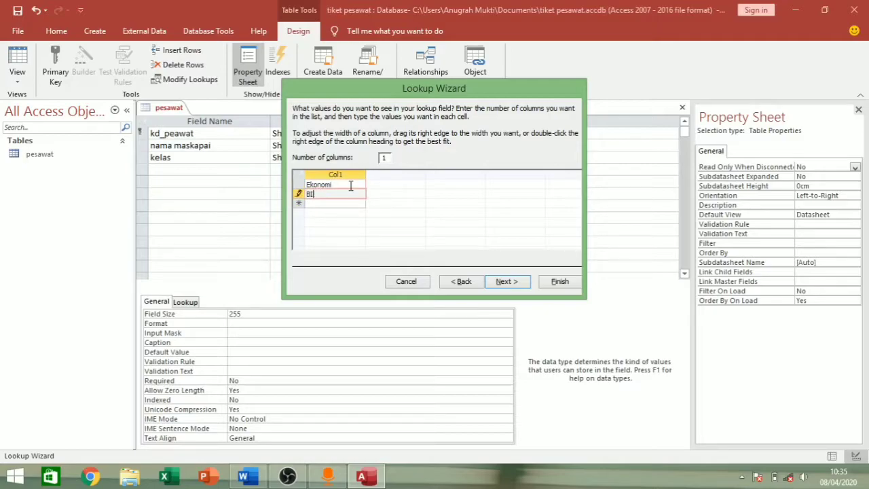
{"action": "type", "text": "snis"}
{"action": "left_click", "coordinate": [509, 282]}
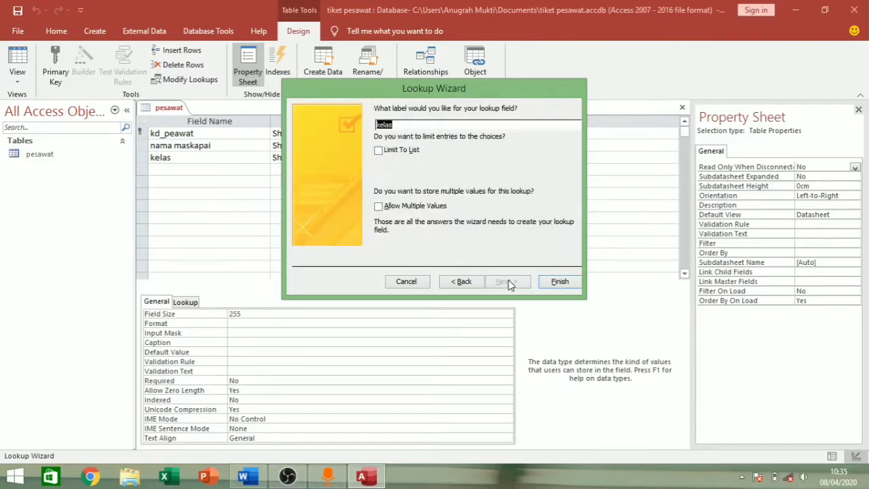
{"action": "left_click", "coordinate": [557, 282]}
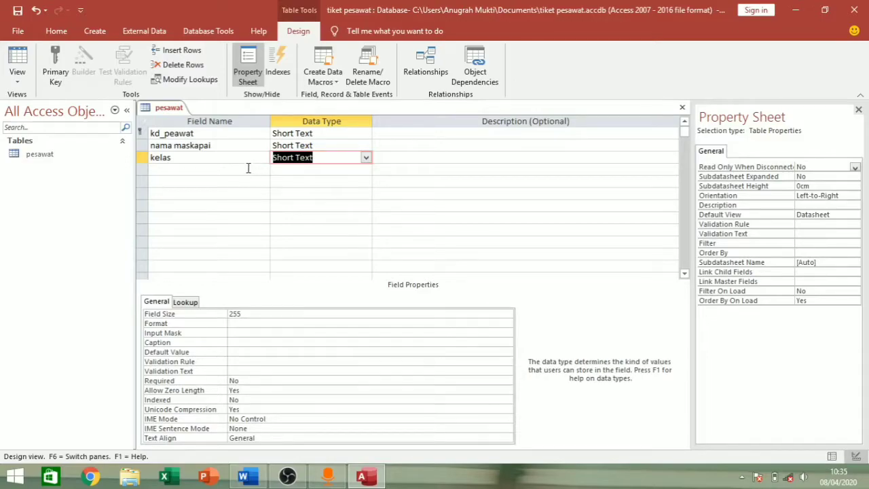
{"action": "right_click", "coordinate": [169, 112]}
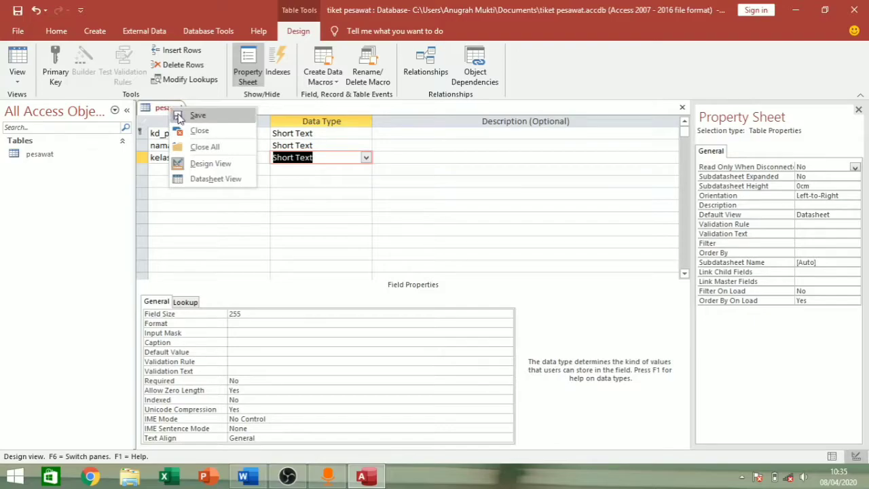
- Save the pesawat table design and create a new blank table
{"action": "left_click", "coordinate": [180, 115]}
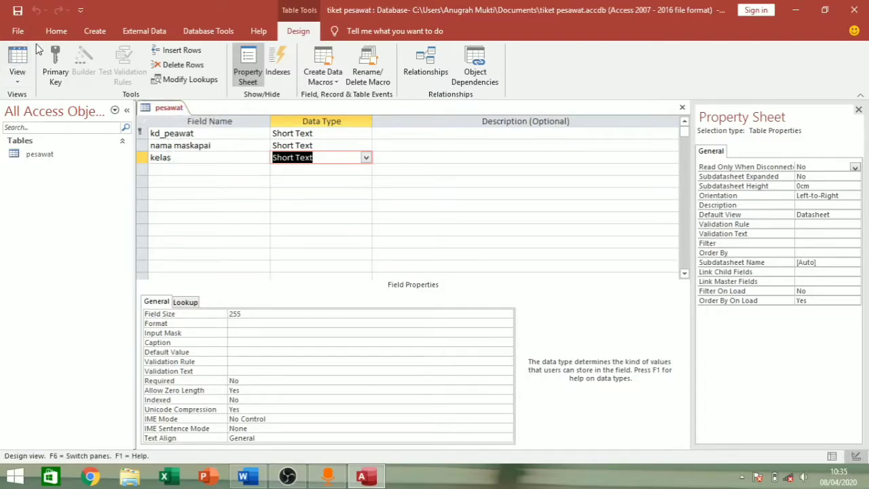
{"action": "left_click", "coordinate": [91, 32]}
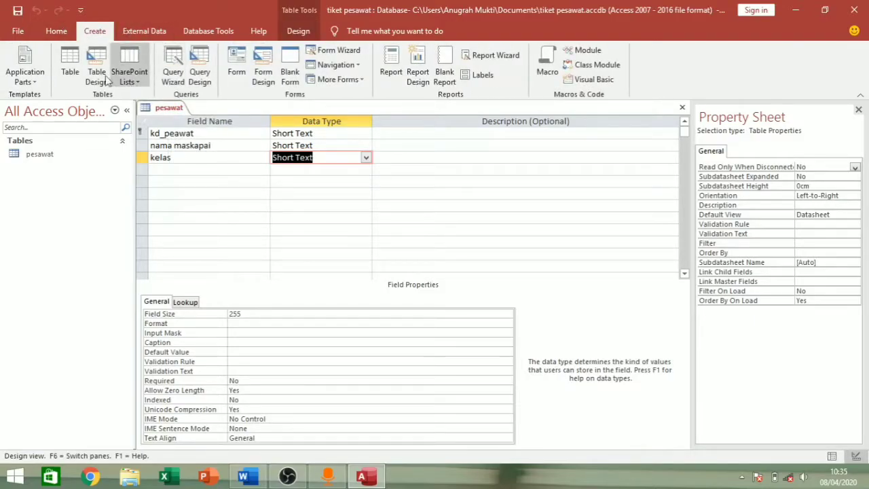
{"action": "left_click", "coordinate": [70, 71]}
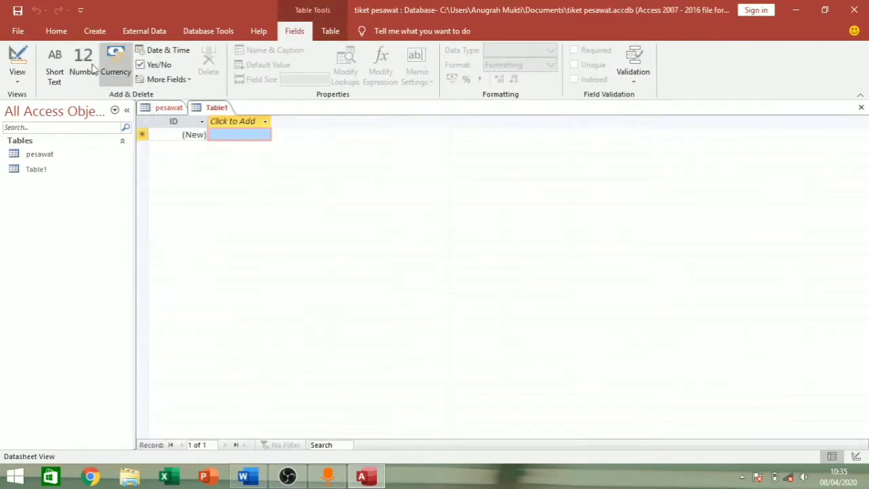
- Switch the new table to Design View and save it as Pembeli
{"action": "left_click", "coordinate": [18, 78]}
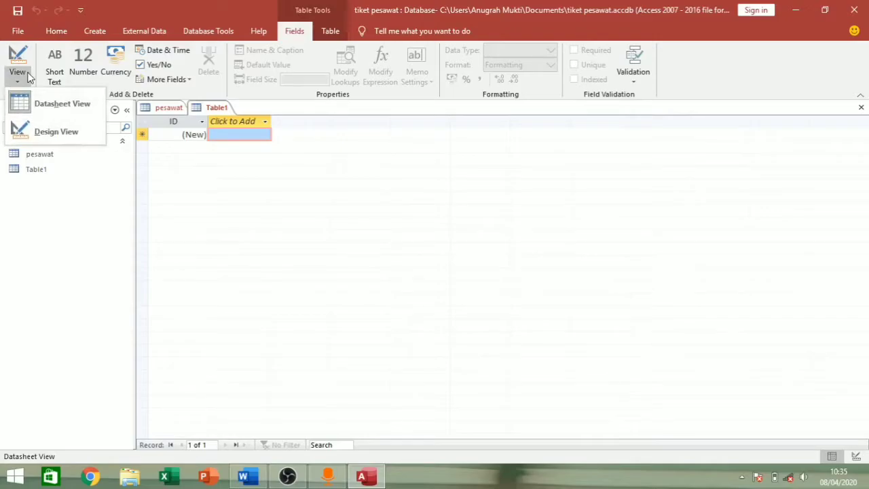
{"action": "left_click", "coordinate": [57, 124]}
{"action": "key", "text": "BackSpace"}
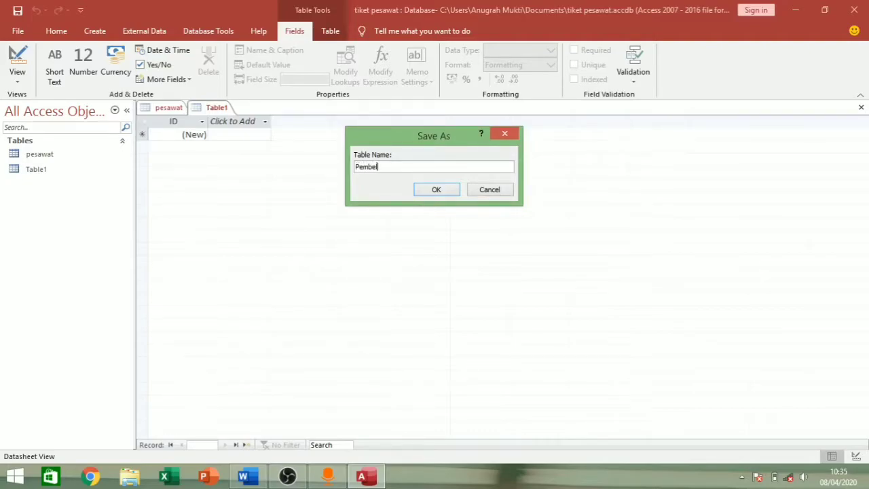
{"action": "type", "text": "Pembeli"}
{"action": "left_click", "coordinate": [430, 186]}
{"action": "left_click", "coordinate": [228, 133]}
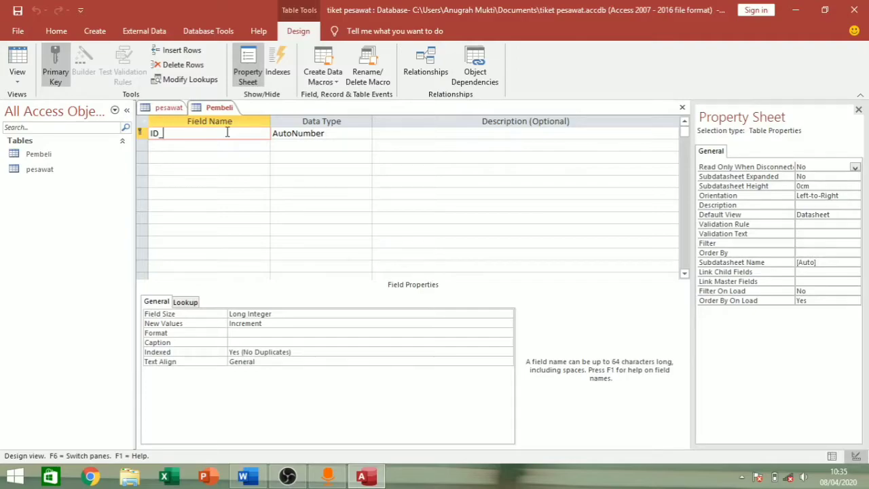
- Rename the first field to ID pembeli as Short Text and adjust its field size
{"action": "type", "text": "pembe"}
{"action": "left_click", "coordinate": [310, 134]}
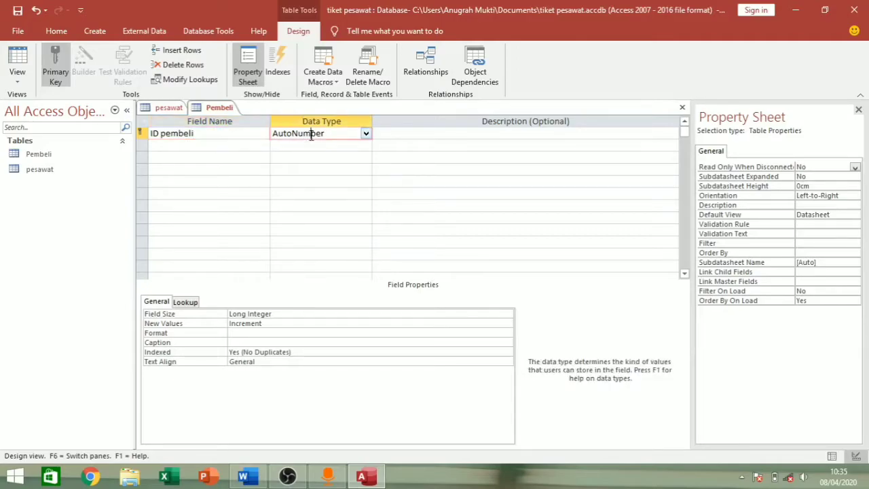
{"action": "left_click", "coordinate": [365, 136]}
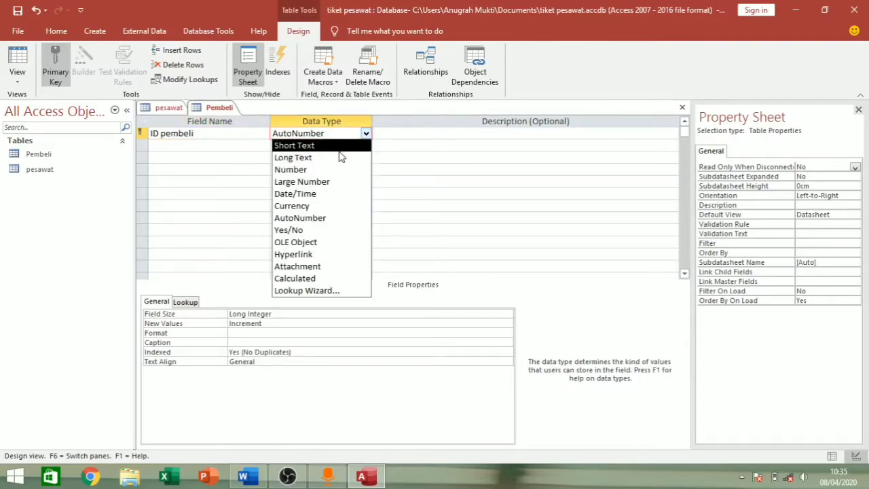
{"action": "left_click", "coordinate": [339, 146]}
{"action": "left_click", "coordinate": [307, 314]}
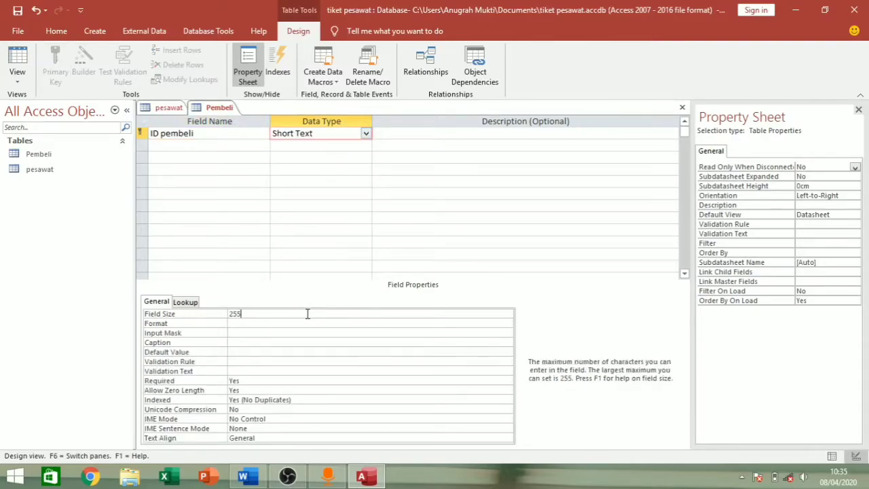
{"action": "key", "text": "BackSpace"}
- Add the Short Text field Nama pembeli and adjust its field size
{"action": "left_click", "coordinate": [253, 145]}
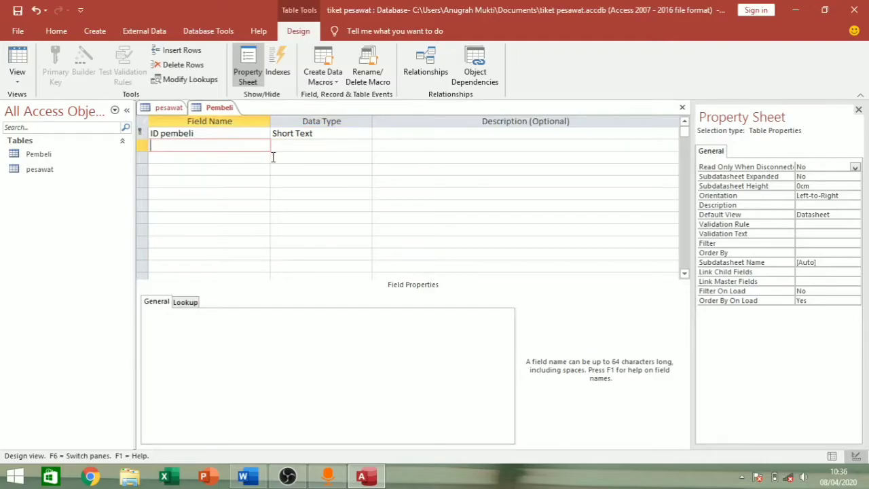
{"action": "type", "text": "Nama pembeli"}
{"action": "left_click", "coordinate": [304, 145]}
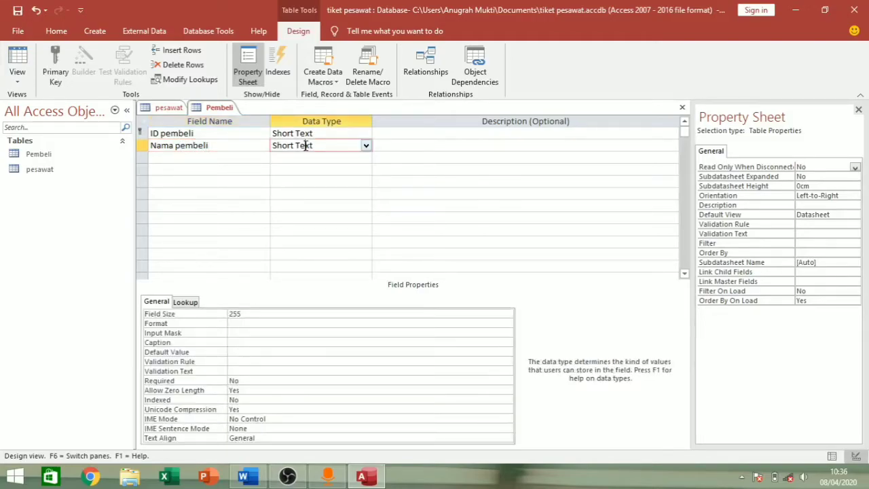
{"action": "left_click", "coordinate": [366, 146]}
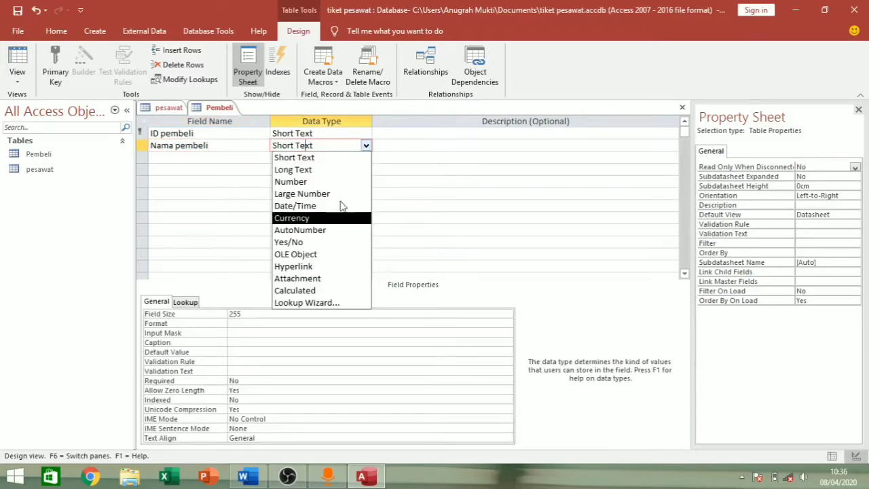
{"action": "left_click", "coordinate": [326, 159]}
{"action": "left_click", "coordinate": [317, 313]}
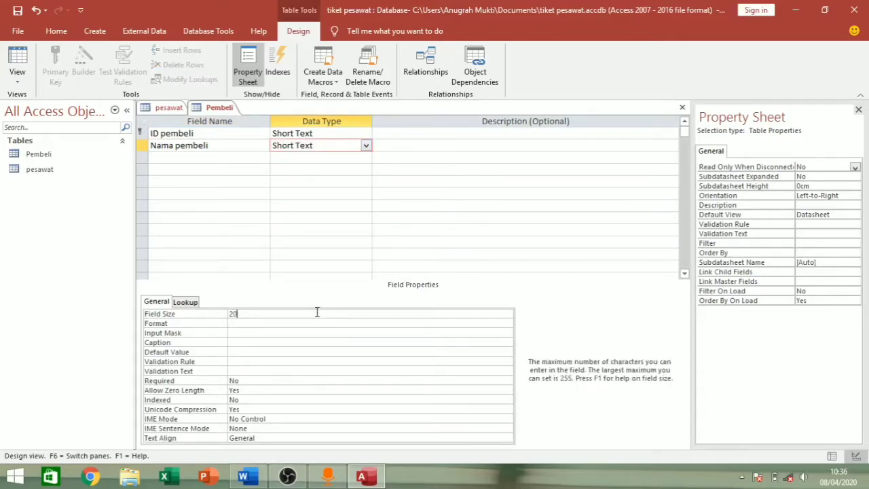
- Add the Short Text field No Hp with field size 2
{"action": "left_click", "coordinate": [220, 157]}
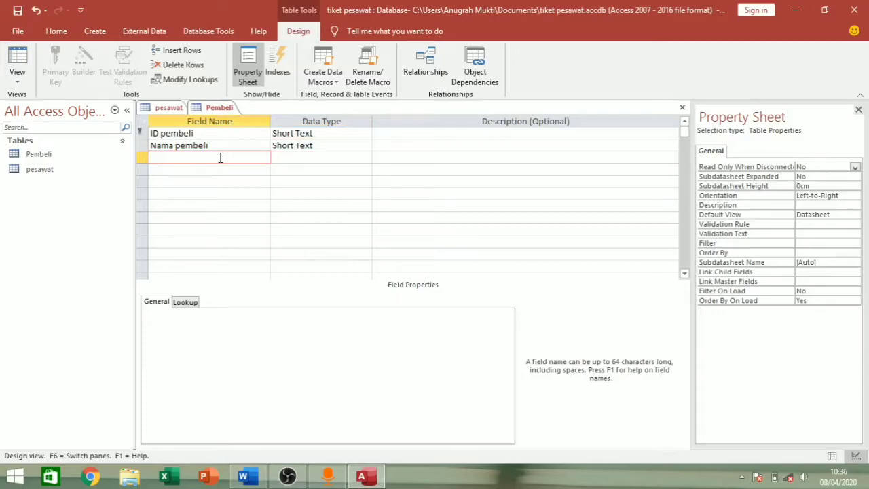
{"action": "type", "text": "n"}
{"action": "key", "text": "BackSpace"}
{"action": "type", "text": "No Hp"}
{"action": "left_click", "coordinate": [291, 158]}
{"action": "left_click", "coordinate": [366, 157]}
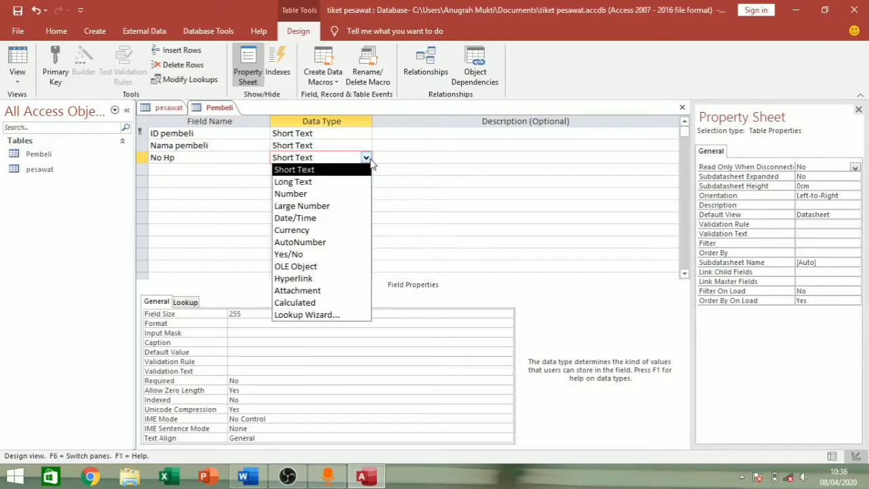
{"action": "left_click", "coordinate": [299, 168]}
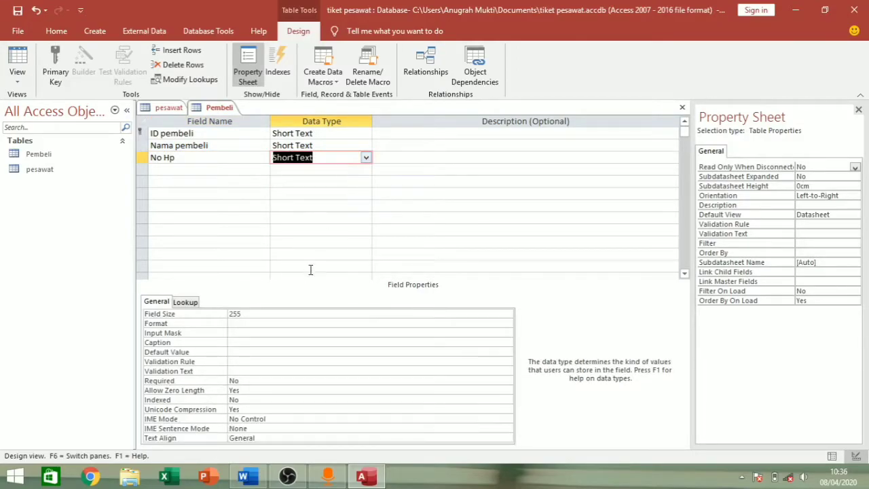
{"action": "double_click", "coordinate": [302, 314]}
{"action": "type", "text": "2"}
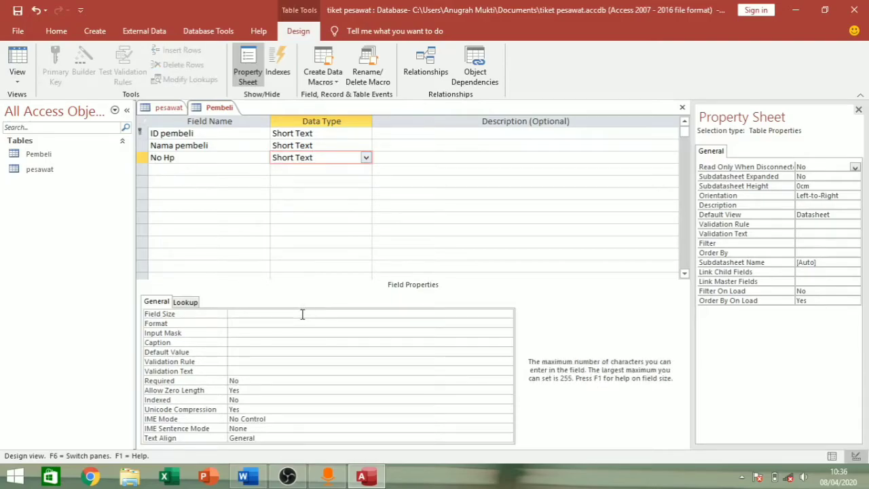
{"action": "left_click", "coordinate": [322, 170]}
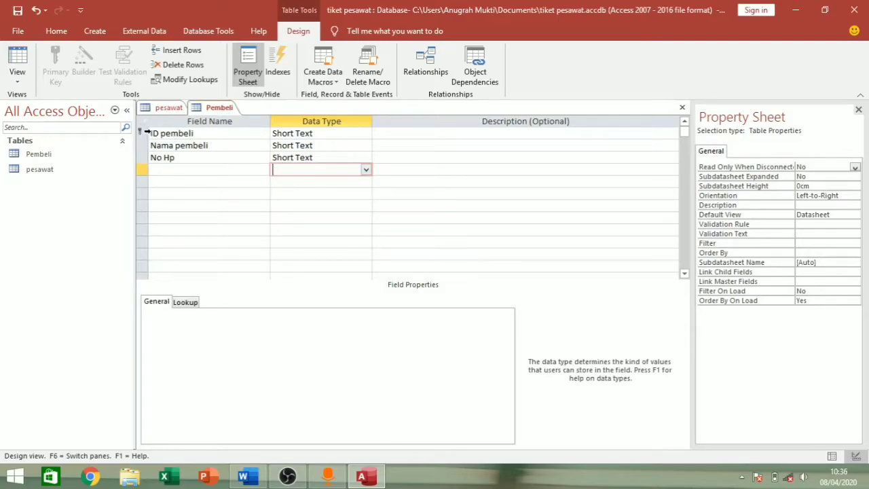
- Save the Pembeli table design and create a new blank table
{"action": "left_click", "coordinate": [158, 133]}
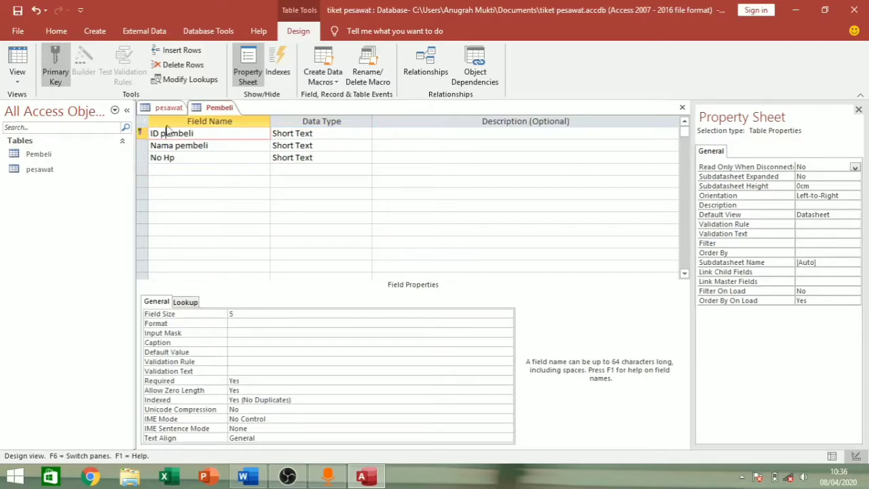
{"action": "right_click", "coordinate": [225, 109]}
{"action": "right_click", "coordinate": [201, 109]}
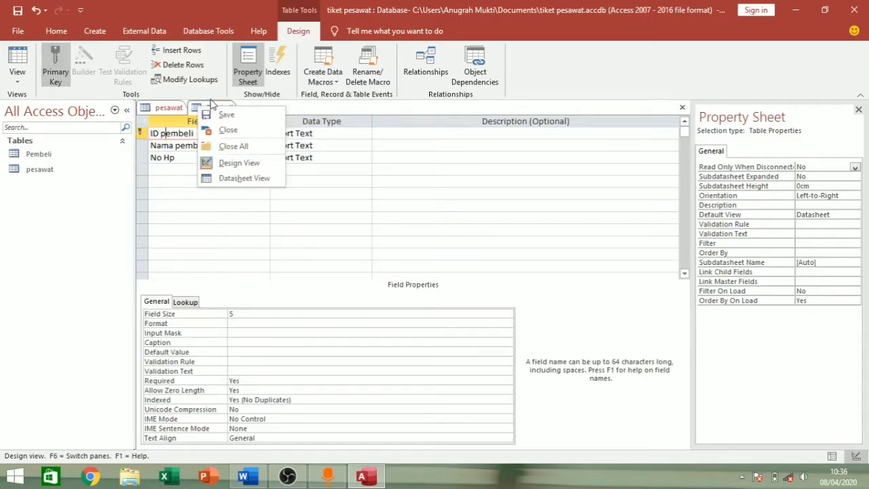
{"action": "left_click", "coordinate": [226, 114]}
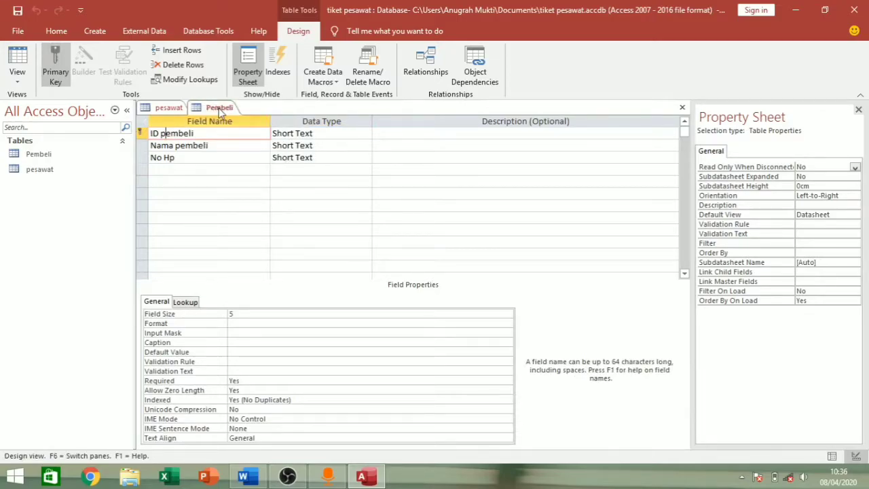
{"action": "left_click", "coordinate": [109, 31]}
{"action": "left_click", "coordinate": [71, 67]}
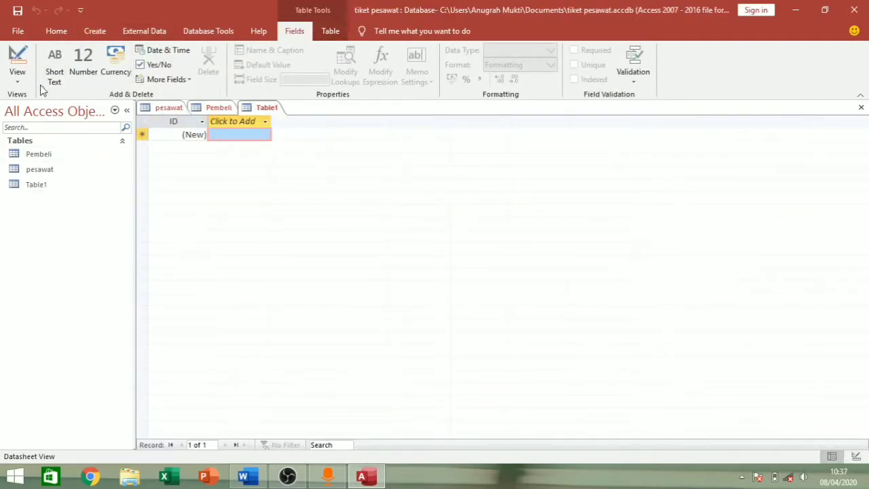
{"action": "left_click", "coordinate": [17, 82]}
- Switch the new table to Design View and save it as Rute
{"action": "left_click", "coordinate": [49, 129]}
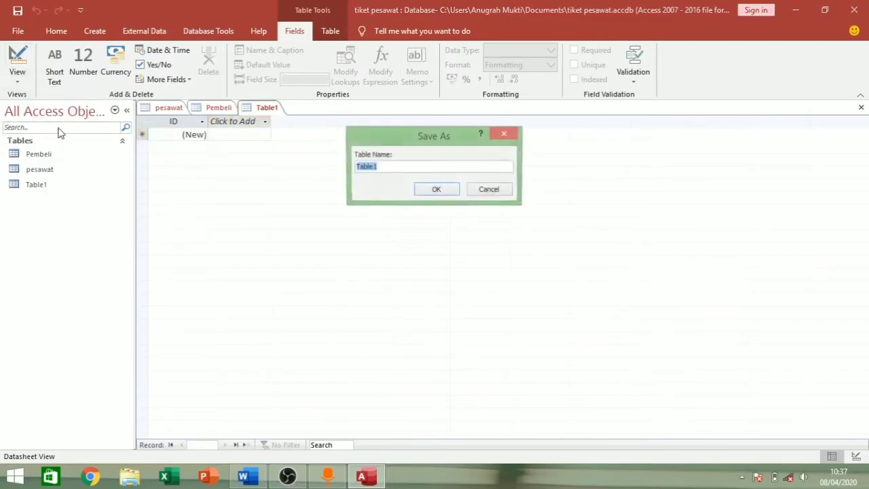
{"action": "key", "text": "BackSpace"}
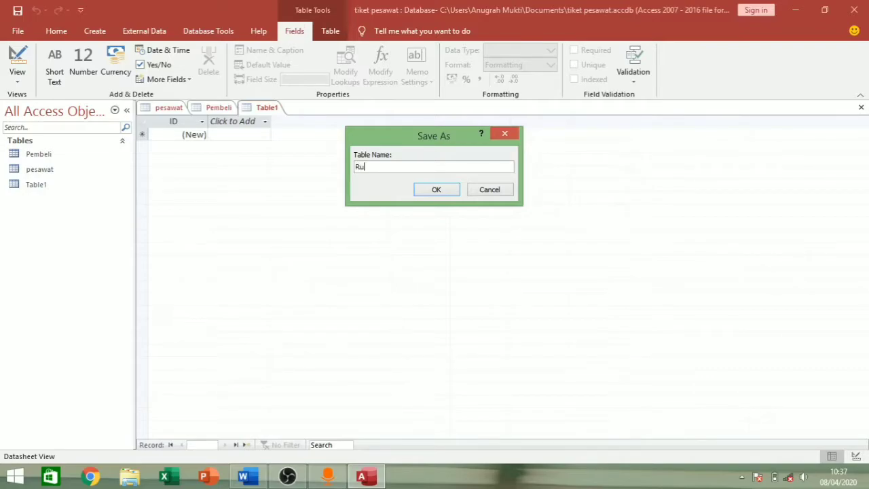
{"action": "left_click", "coordinate": [436, 190]}
- Rename the first field to kd_rute as a Short Text field
{"action": "left_click", "coordinate": [243, 133]}
{"action": "key", "text": "BackSpace"}
{"action": "key", "text": "BackSpace"}
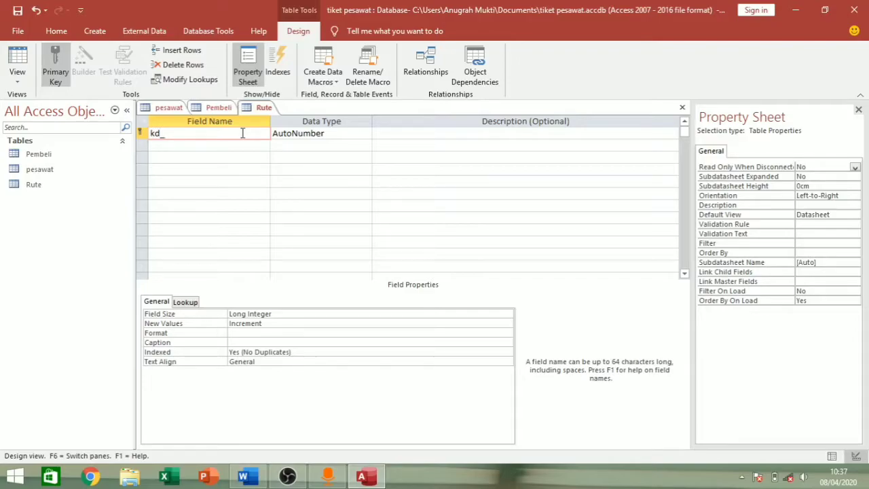
{"action": "left_click", "coordinate": [283, 136]}
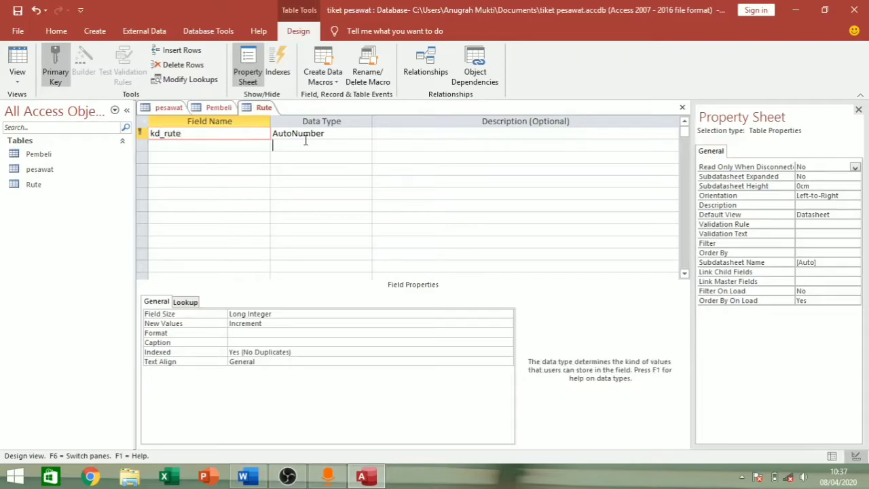
{"action": "left_click", "coordinate": [365, 134]}
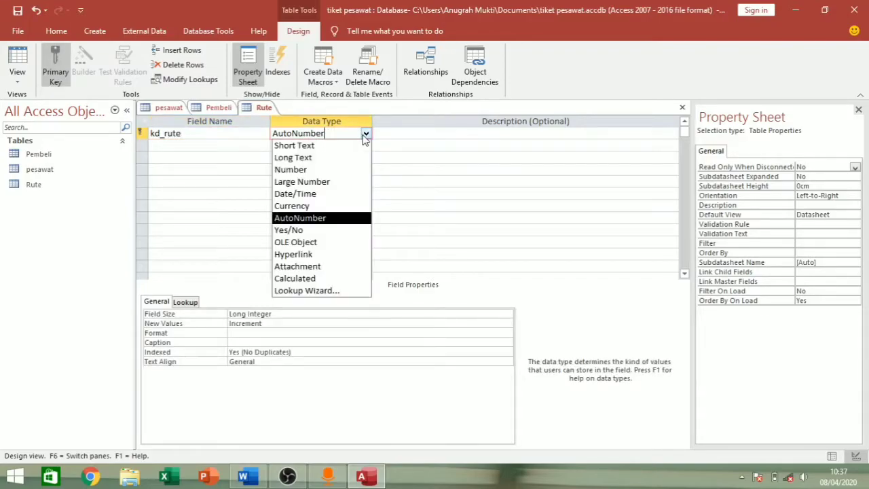
{"action": "left_click", "coordinate": [353, 145]}
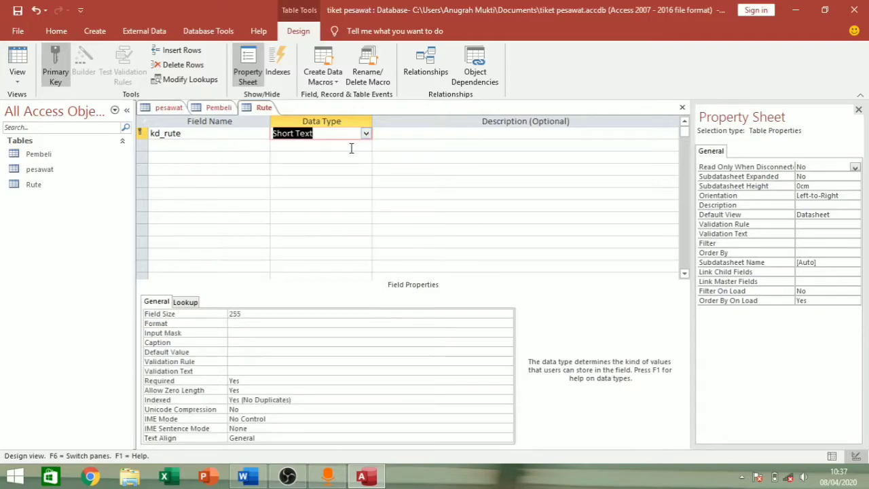
{"action": "left_click", "coordinate": [284, 313]}
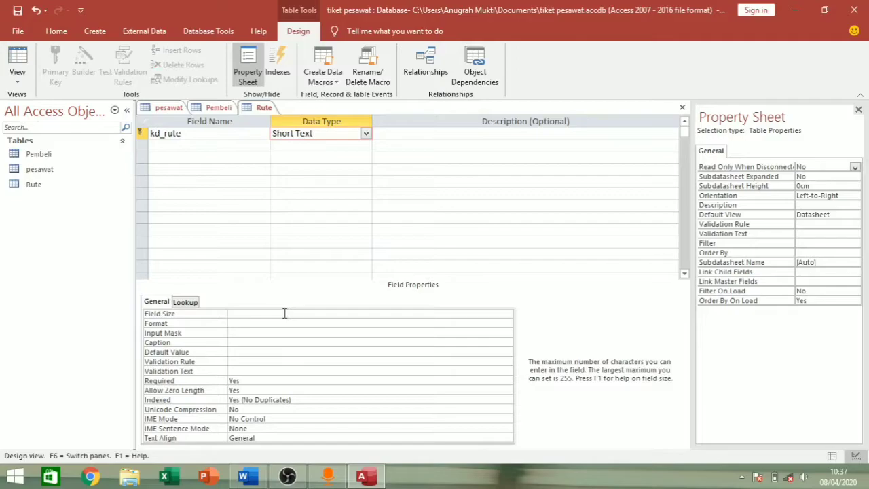
- Add Rute as a Short Text field and harga as a Currency field
{"action": "left_click", "coordinate": [209, 147]}
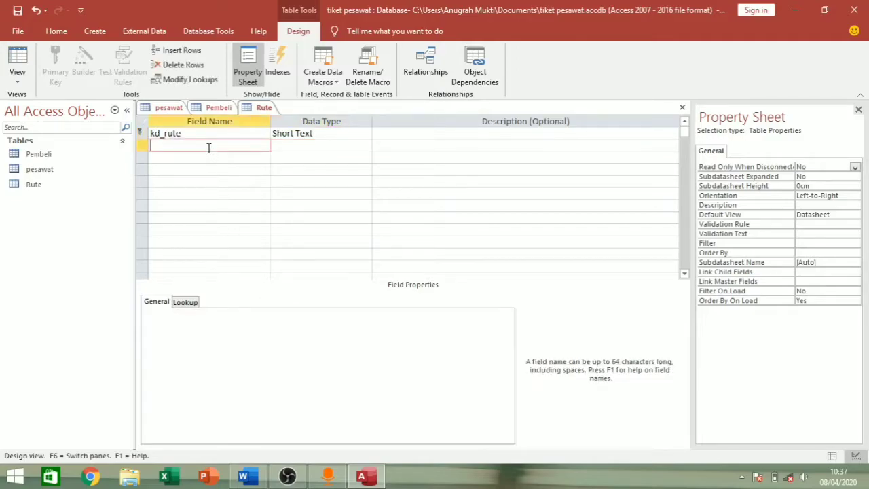
{"action": "type", "text": "Rute"}
{"action": "left_click", "coordinate": [306, 145]}
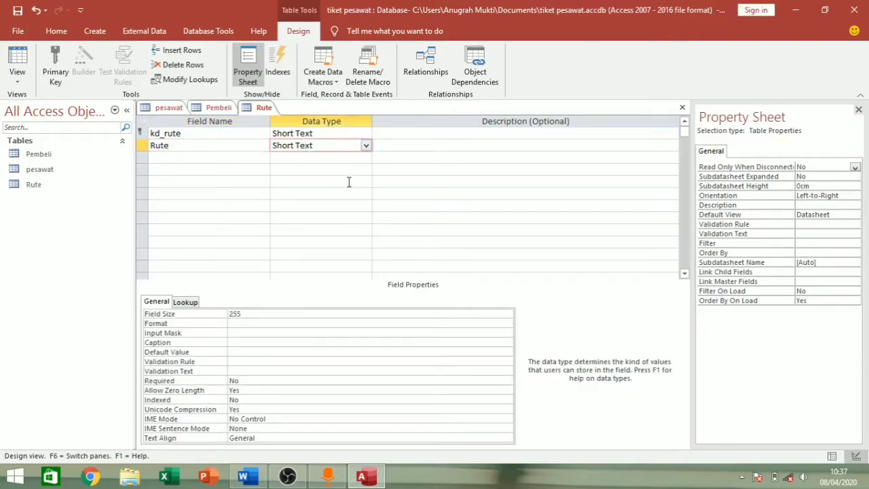
{"action": "left_click", "coordinate": [296, 311]}
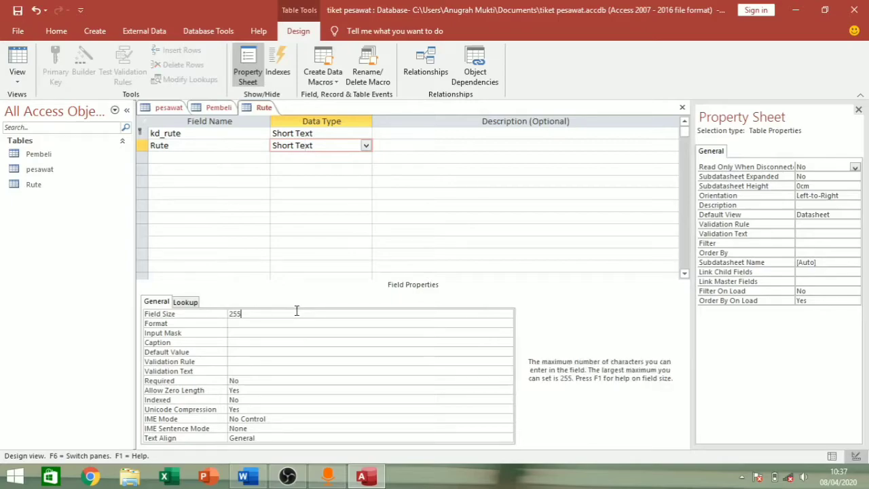
{"action": "right_click", "coordinate": [231, 155]}
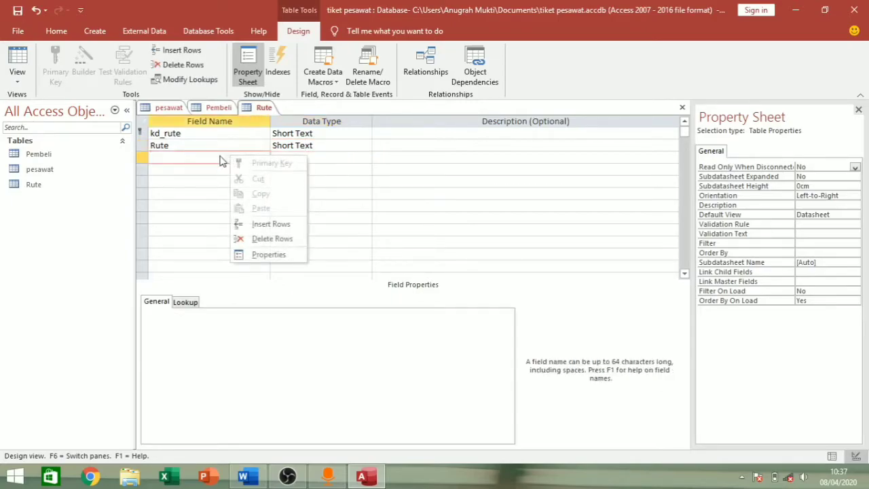
{"action": "left_click", "coordinate": [195, 166]}
{"action": "left_click", "coordinate": [208, 158]}
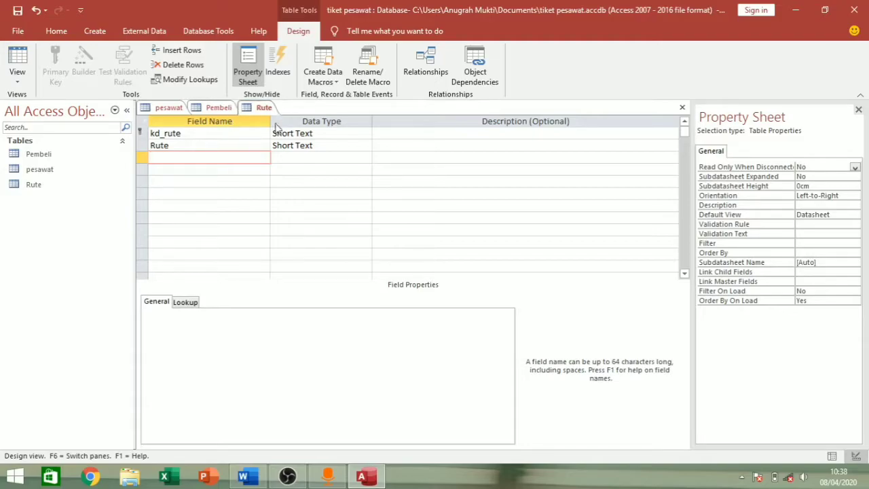
{"action": "type", "text": "harga"}
{"action": "left_click", "coordinate": [309, 155]}
{"action": "left_click", "coordinate": [365, 159]}
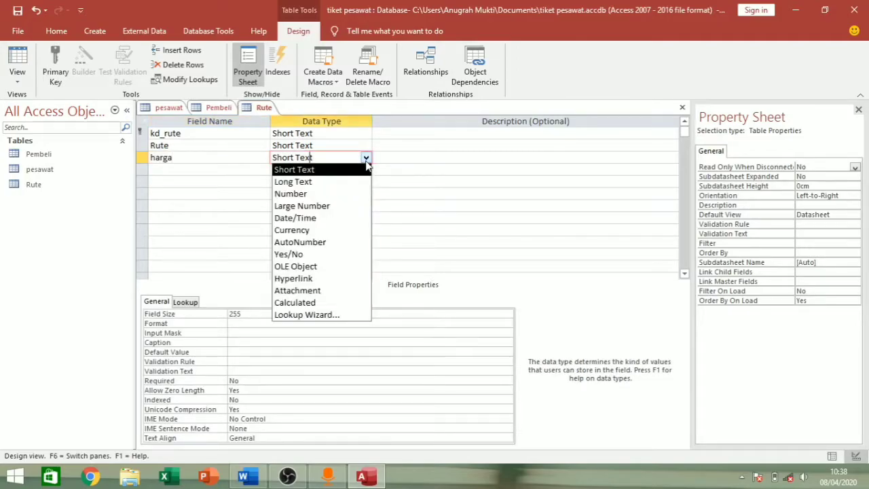
{"action": "left_click", "coordinate": [329, 228]}
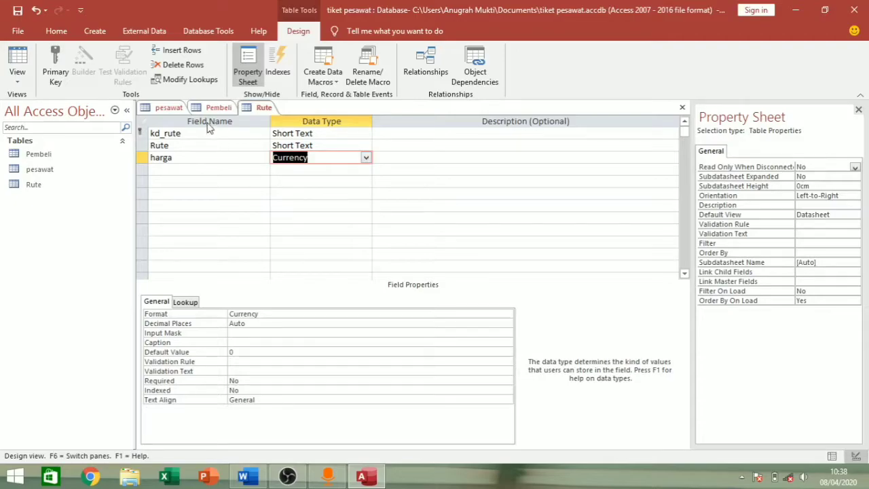
- Save the Rute table design and select it among the tables
{"action": "right_click", "coordinate": [256, 111]}
{"action": "left_click", "coordinate": [283, 113]}
{"action": "left_click", "coordinate": [77, 188]}
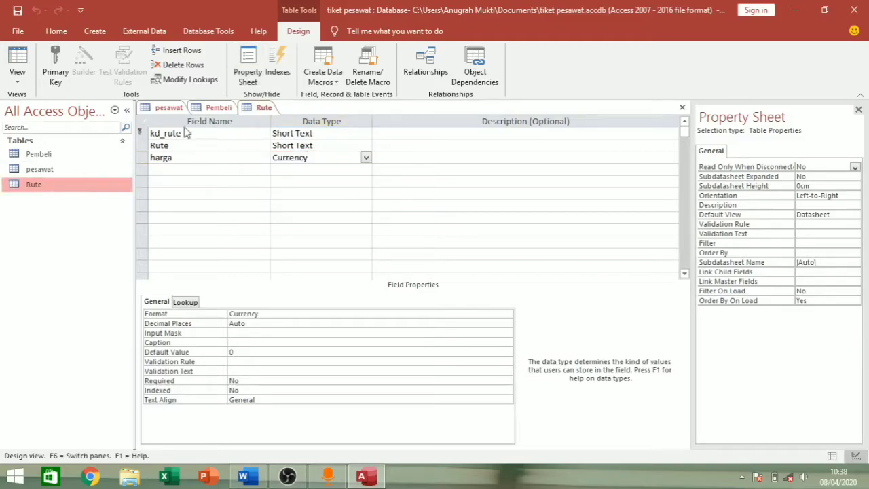
{"action": "left_click", "coordinate": [95, 30]}
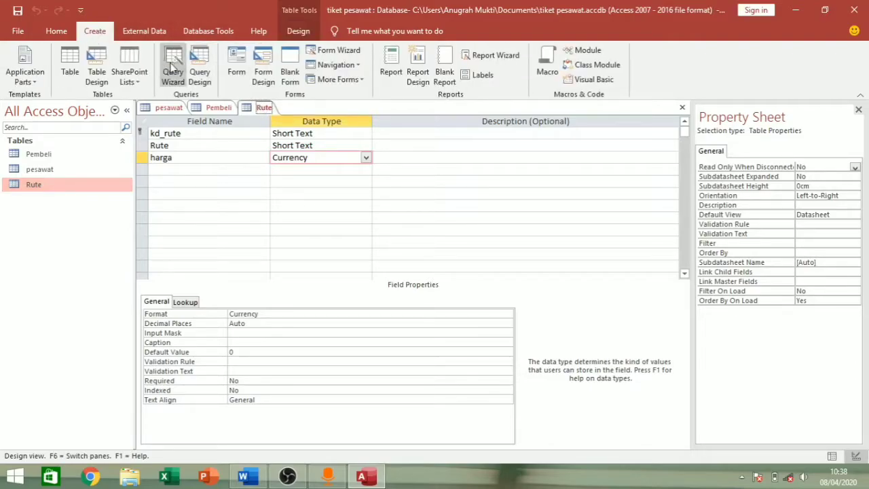
- Create a new blank table in Design View and save it as Pemesanan
{"action": "left_click", "coordinate": [70, 64]}
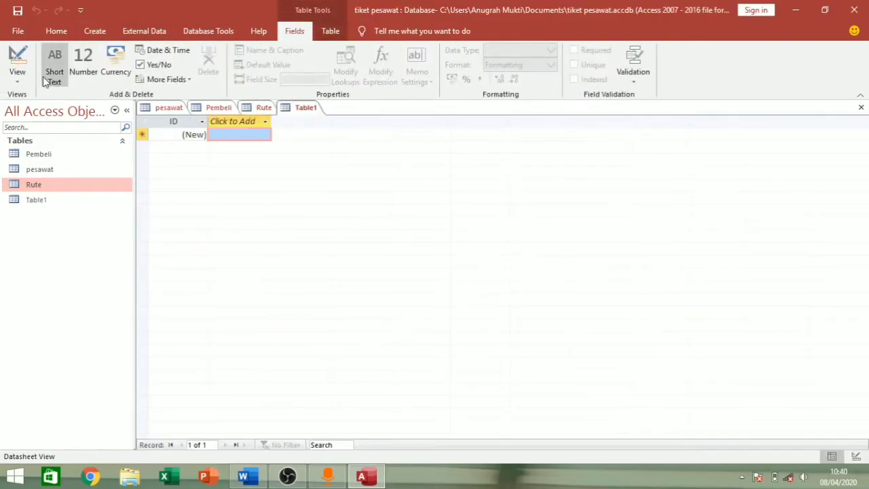
{"action": "left_click", "coordinate": [17, 77]}
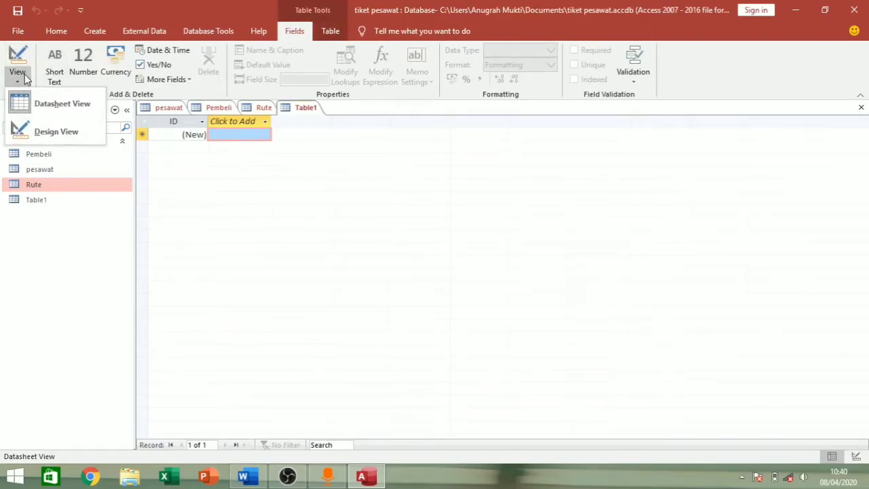
{"action": "left_click", "coordinate": [55, 130]}
{"action": "key", "text": "BackSpace"}
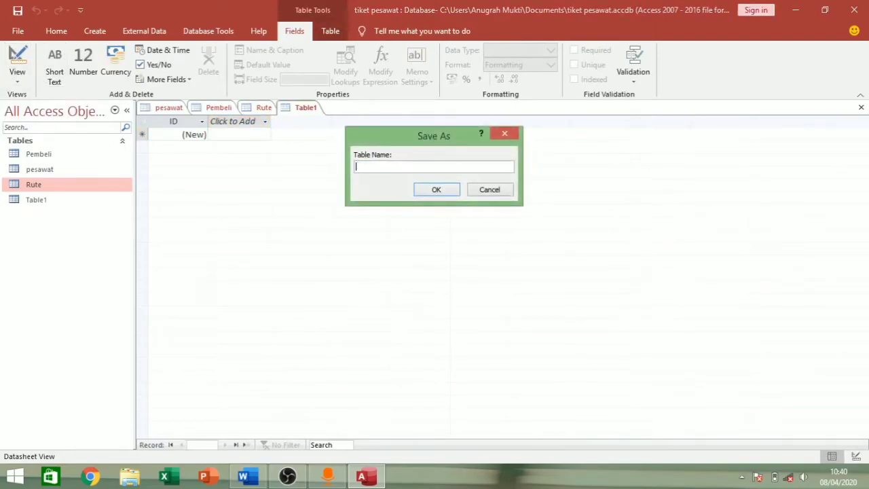
{"action": "type", "text": "Pemesanan"}
{"action": "left_click", "coordinate": [436, 190]}
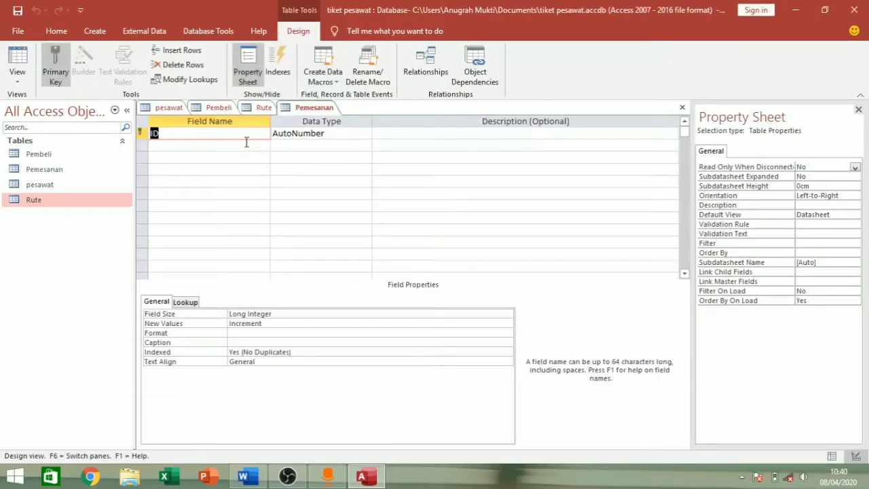
- Rename the first field to ID pembeli, drop its primary key, and choose Lookup Wizard
{"action": "key", "text": "BackSpace"}
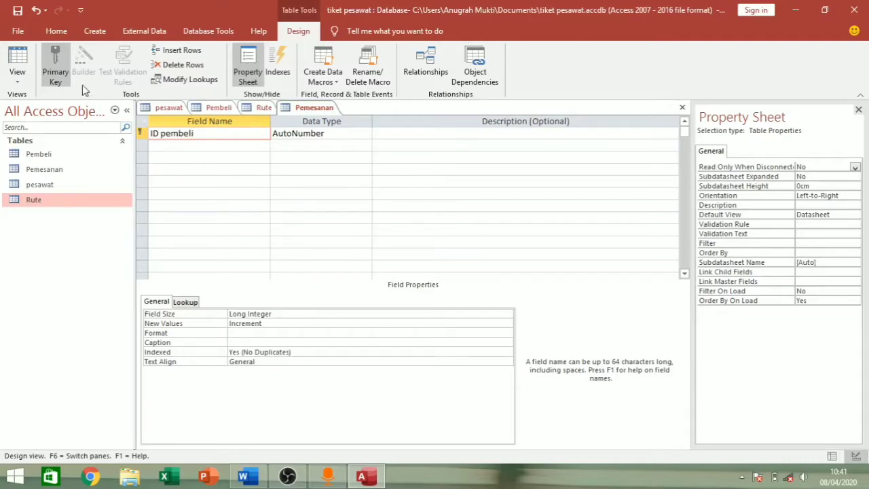
{"action": "left_click", "coordinate": [60, 69]}
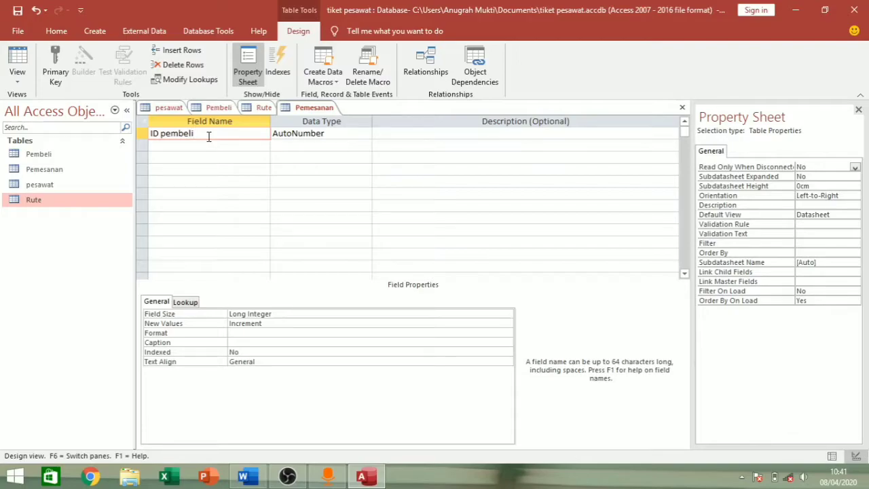
{"action": "left_click", "coordinate": [307, 133]}
{"action": "left_click", "coordinate": [367, 134]}
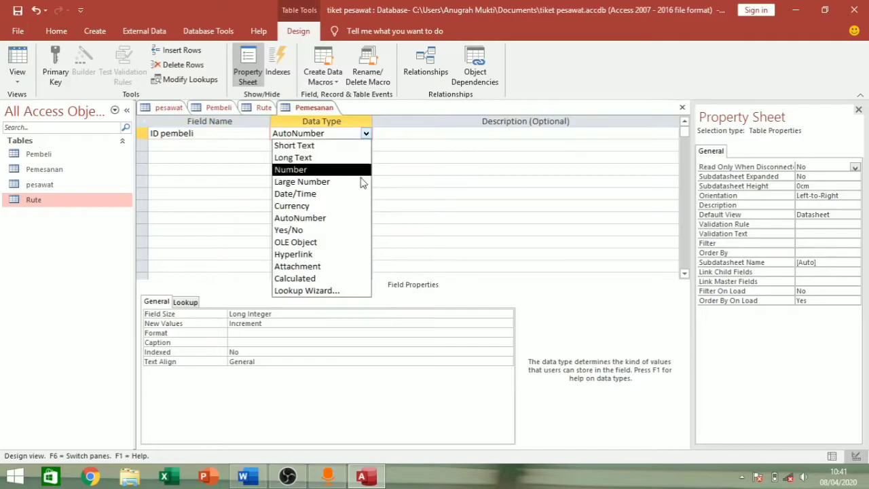
{"action": "left_click", "coordinate": [322, 147]}
{"action": "left_click", "coordinate": [367, 134]}
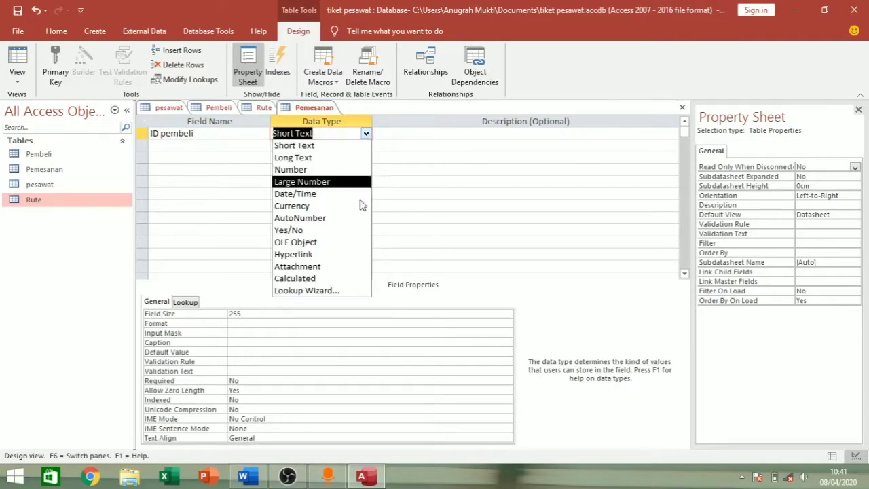
{"action": "left_click", "coordinate": [338, 291]}
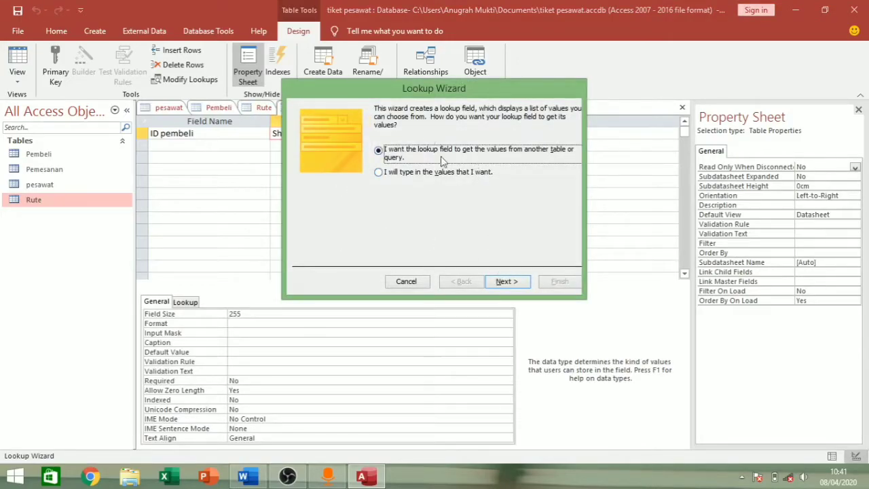
- Base the lookup on the Pembeli table with columns ID pembeli and Nama pembeli
{"action": "left_click", "coordinate": [504, 281]}
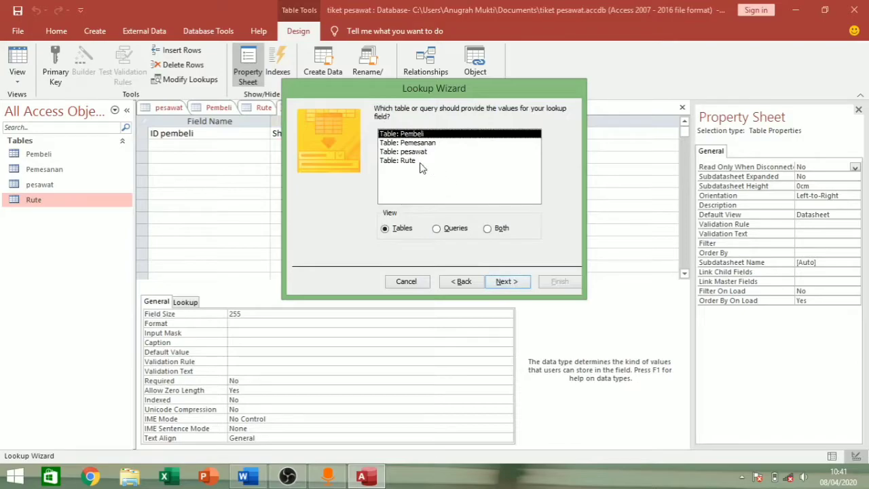
{"action": "left_click", "coordinate": [506, 282]}
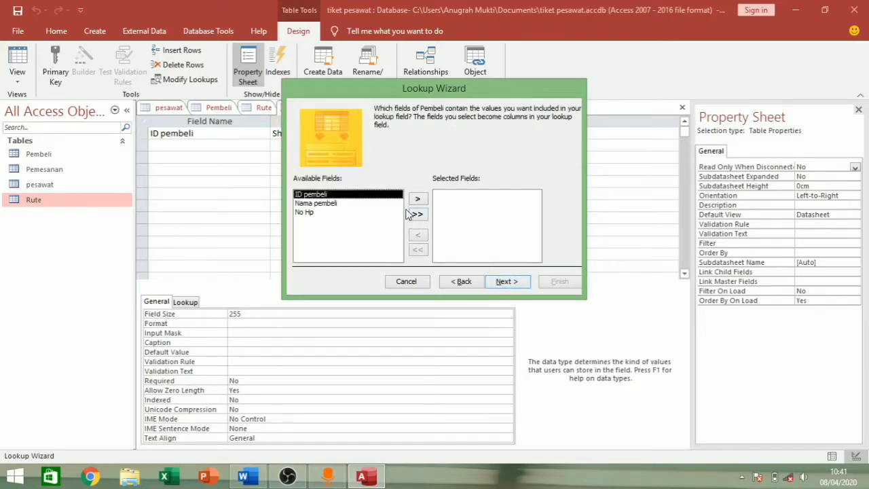
{"action": "left_click", "coordinate": [417, 199]}
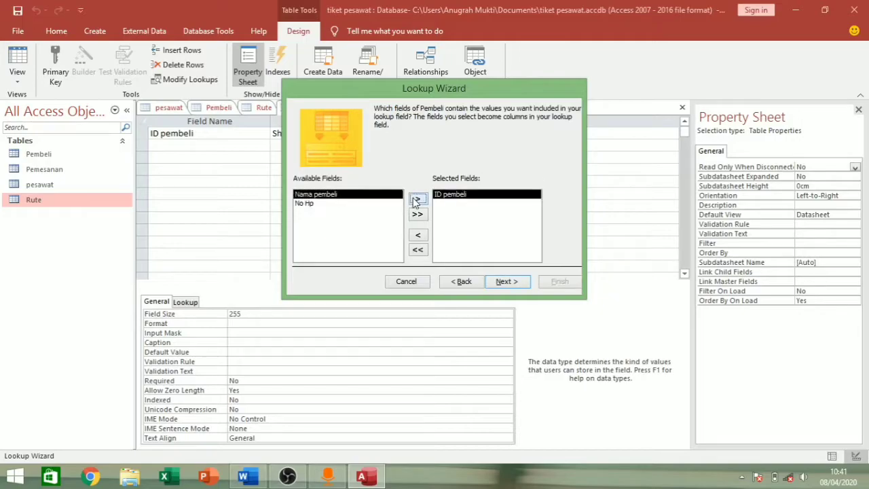
{"action": "left_click", "coordinate": [418, 199]}
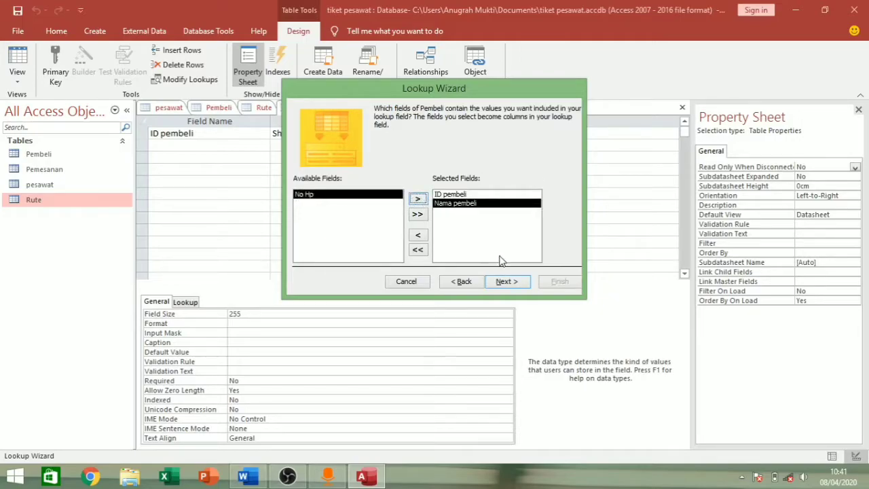
{"action": "left_click", "coordinate": [507, 281]}
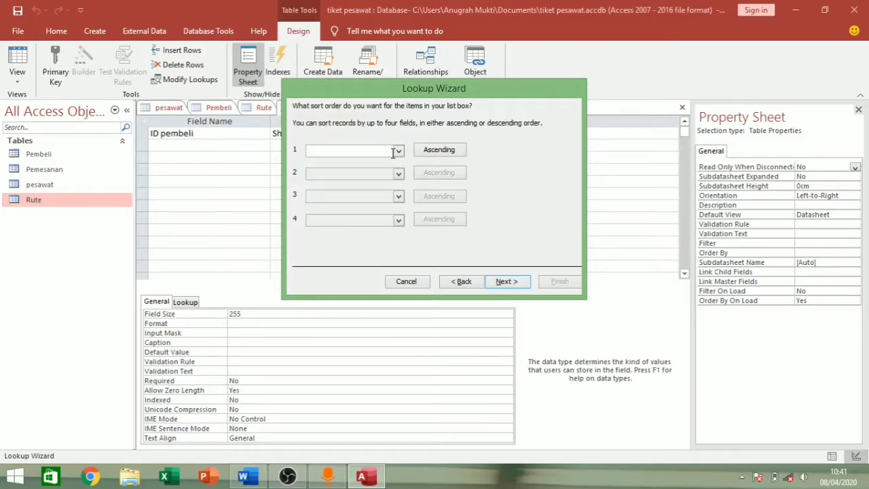
- Sort by ID pembeli then Nama pembeli, show the key column, finish without saving
{"action": "left_click", "coordinate": [399, 152]}
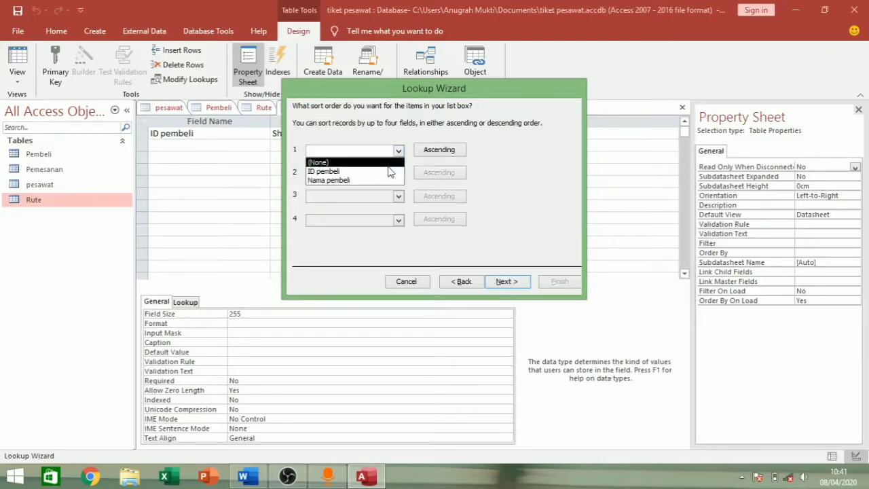
{"action": "left_click", "coordinate": [392, 171]}
{"action": "left_click", "coordinate": [398, 174]}
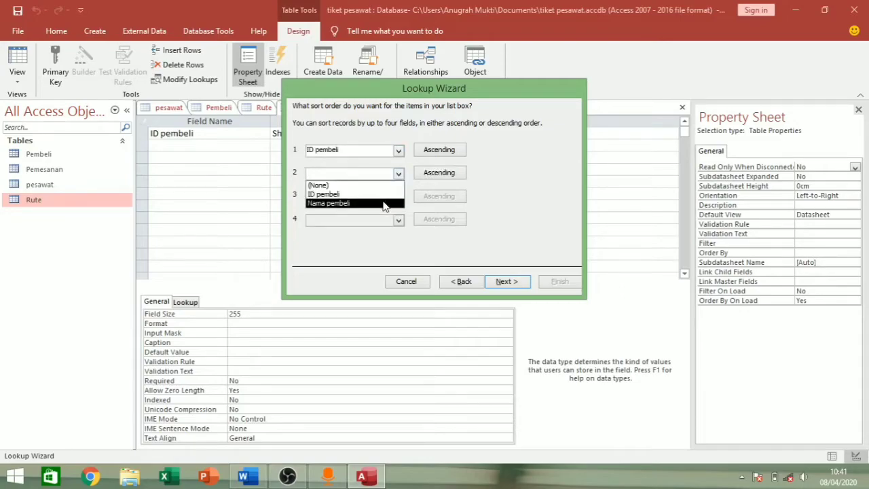
{"action": "left_click", "coordinate": [384, 203]}
{"action": "left_click", "coordinate": [504, 283]}
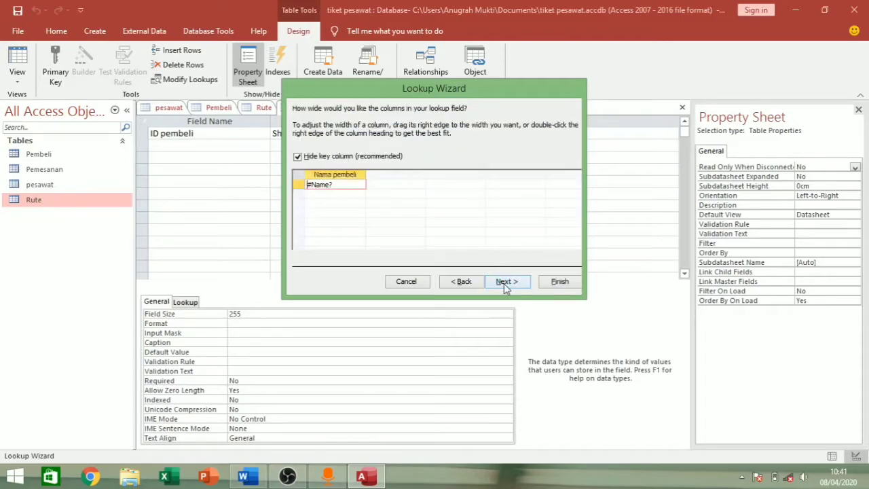
{"action": "left_click", "coordinate": [298, 158]}
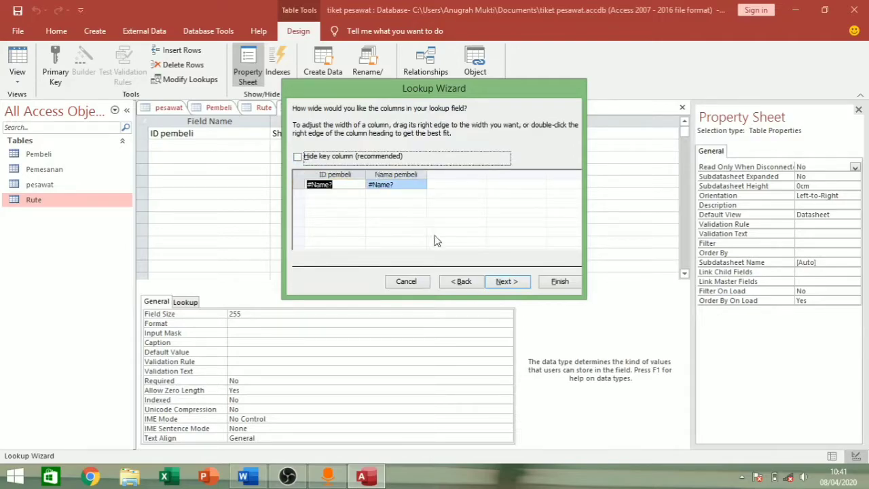
{"action": "left_click", "coordinate": [516, 287]}
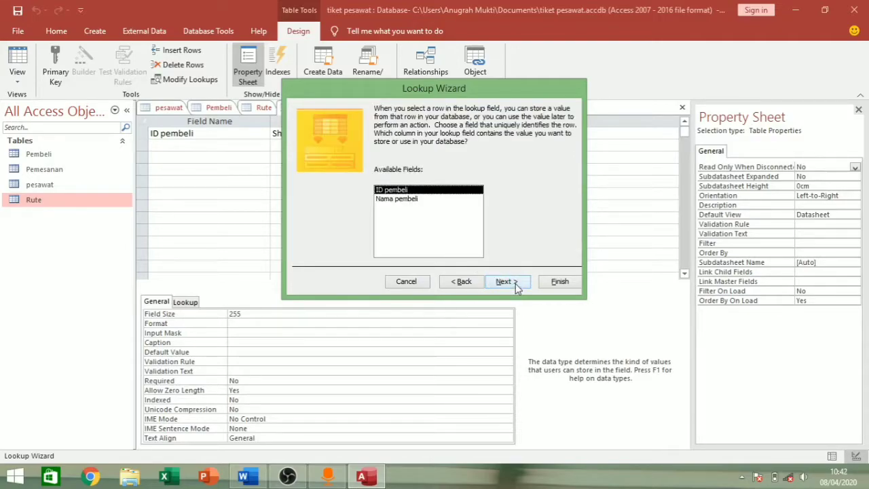
{"action": "left_click", "coordinate": [515, 286]}
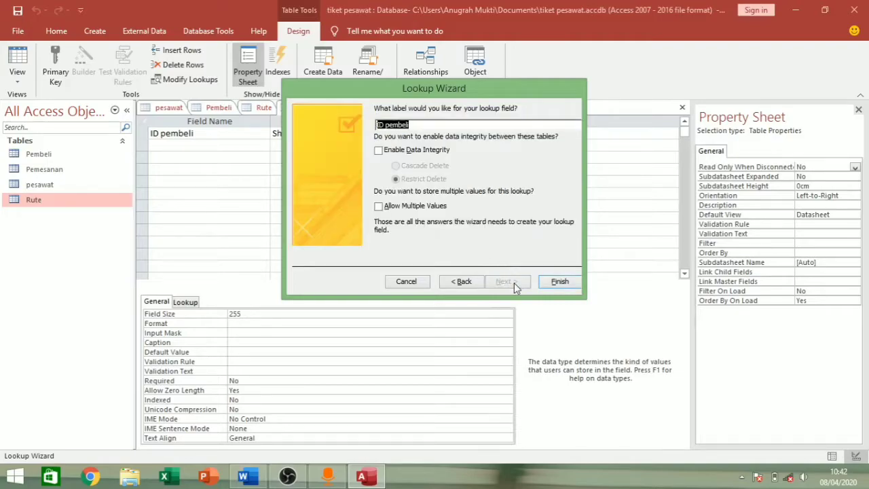
{"action": "left_click", "coordinate": [559, 283]}
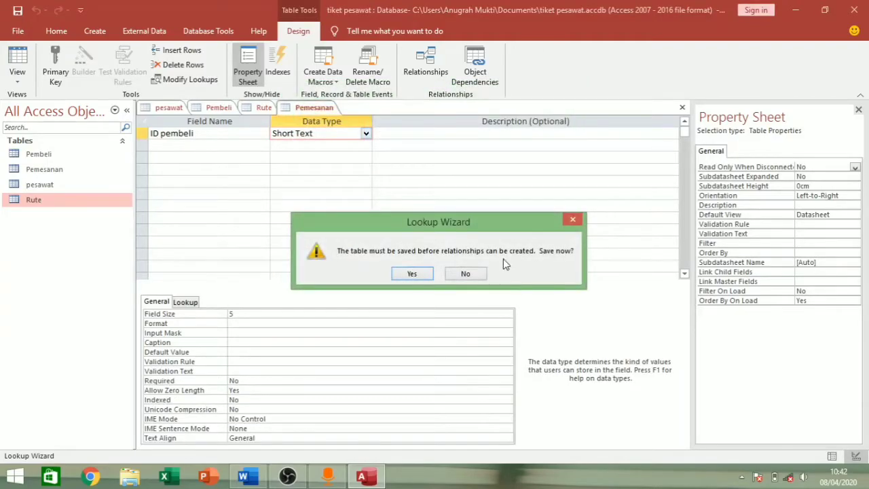
{"action": "left_click", "coordinate": [472, 275]}
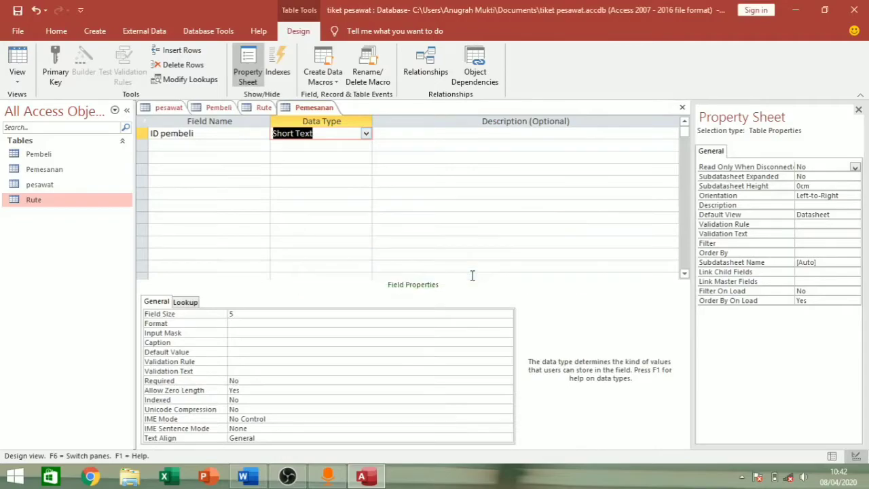
- Add a second Pemesanan field, kd_rute, as Short Text
{"action": "left_click", "coordinate": [246, 144]}
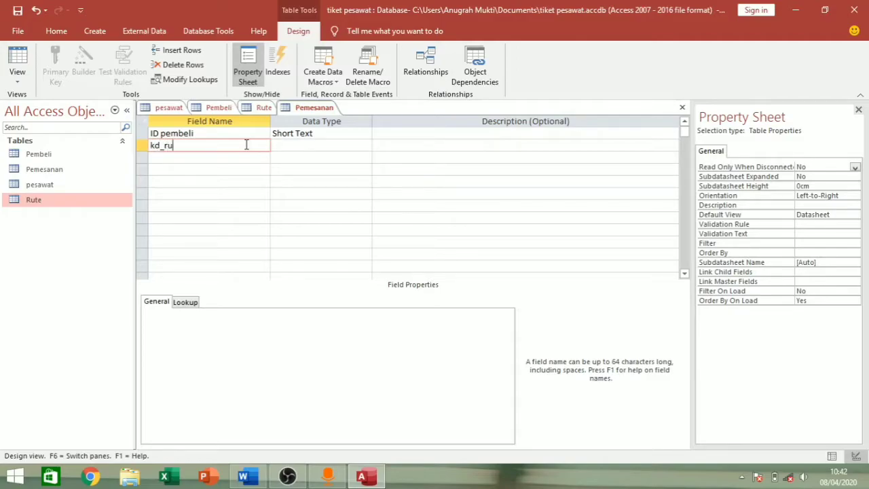
{"action": "left_click", "coordinate": [291, 145]}
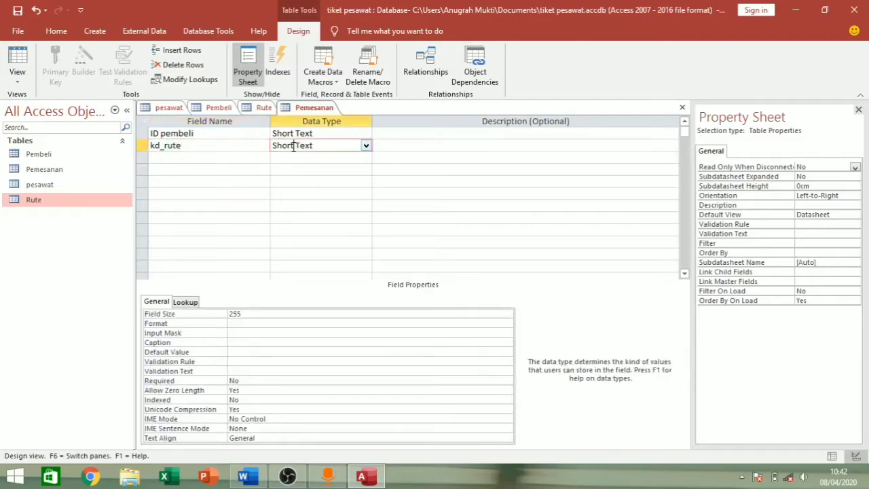
{"action": "left_click", "coordinate": [365, 147]}
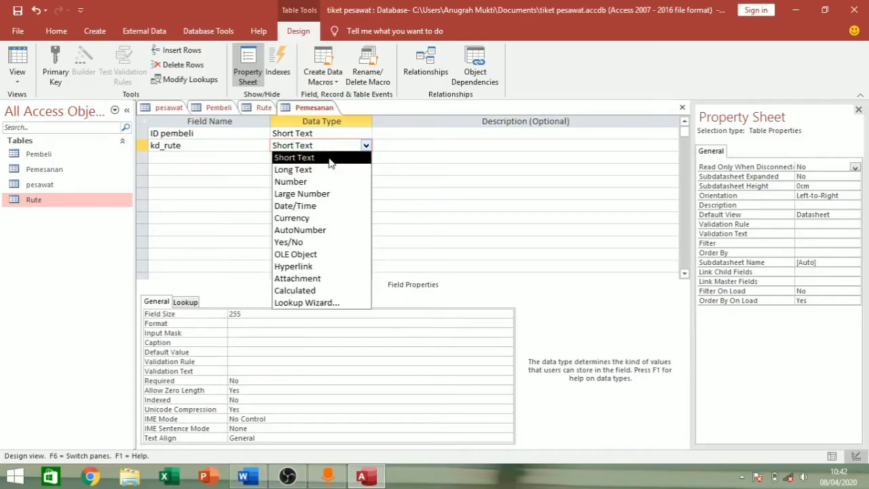
{"action": "left_click", "coordinate": [338, 156]}
{"action": "left_click", "coordinate": [365, 146]}
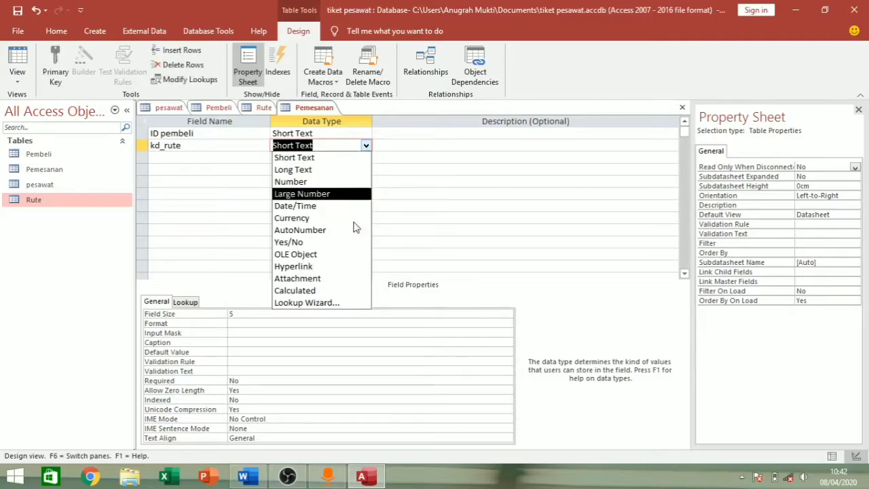
- Build a kd_rute lookup from the Rute table using its kd_rute and Rute fields
{"action": "left_click", "coordinate": [343, 303]}
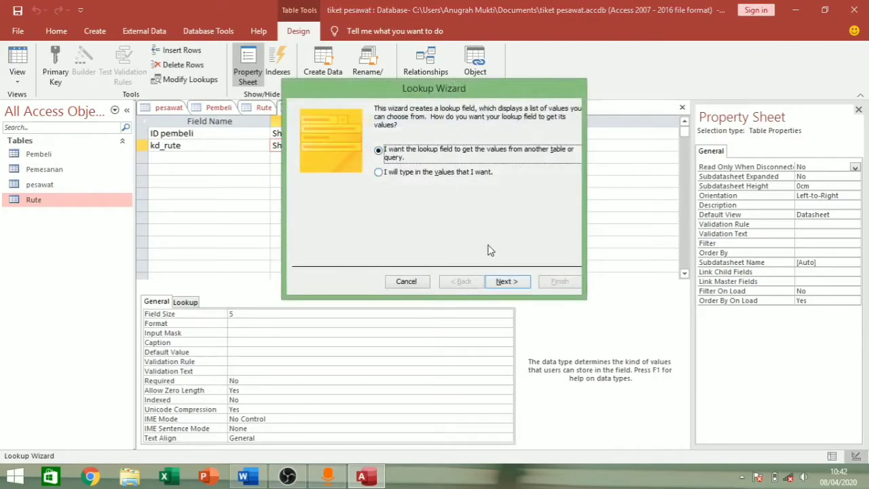
{"action": "left_click", "coordinate": [501, 281]}
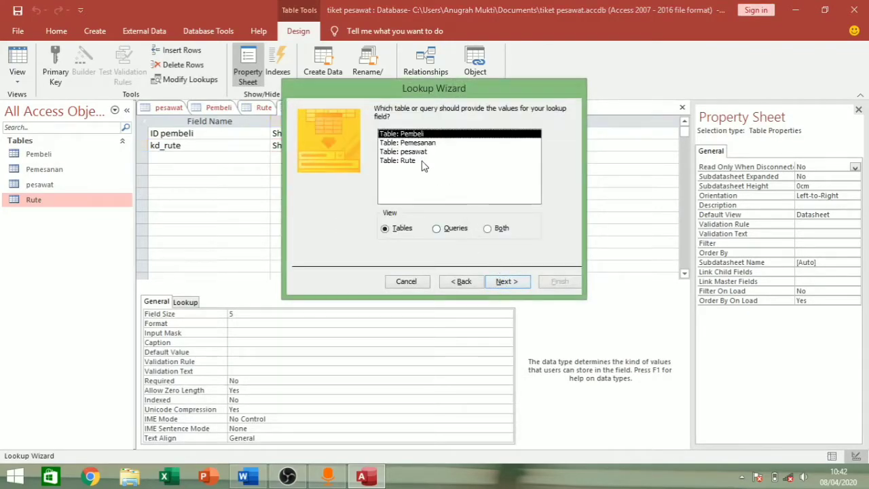
{"action": "left_click", "coordinate": [413, 161]}
{"action": "left_click", "coordinate": [504, 281]}
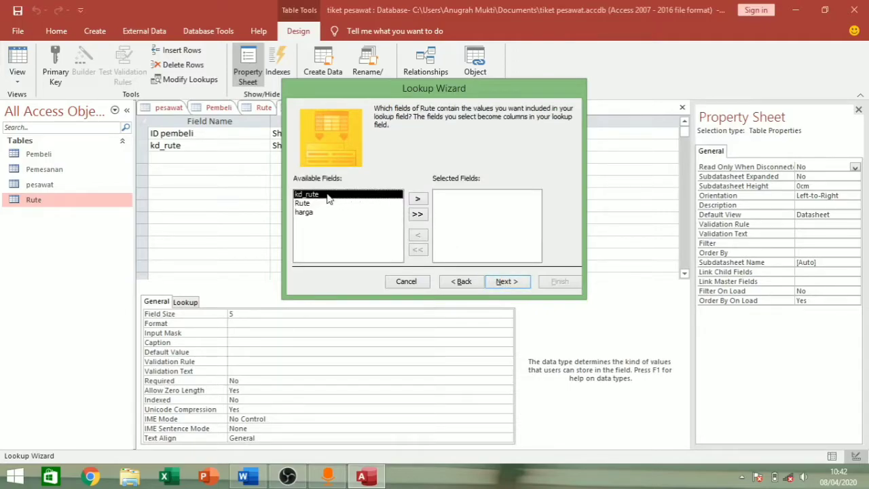
{"action": "left_click", "coordinate": [417, 199]}
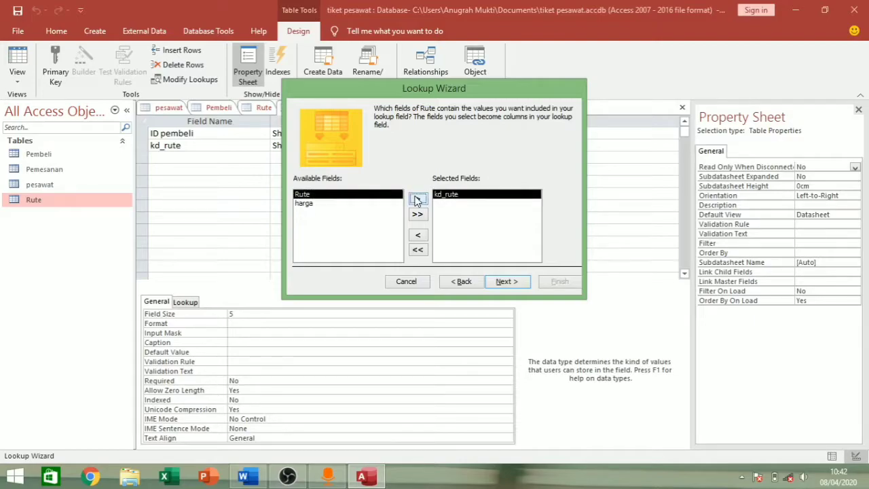
{"action": "left_click", "coordinate": [417, 198]}
{"action": "left_click", "coordinate": [514, 282]}
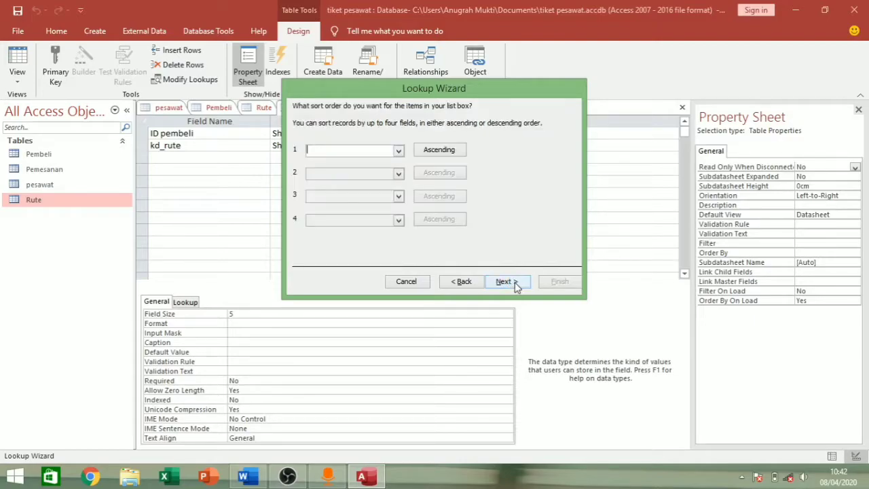
- Sort the lookup by kd_rute then Rute, show the key column, and finish the wizard
{"action": "left_click", "coordinate": [399, 150]}
{"action": "left_click", "coordinate": [391, 171]}
{"action": "left_click", "coordinate": [399, 173]}
{"action": "left_click", "coordinate": [391, 203]}
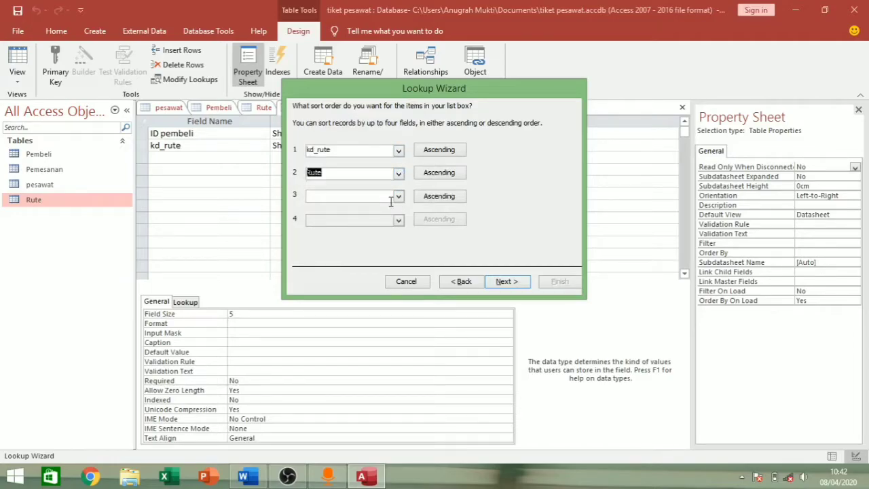
{"action": "left_click", "coordinate": [506, 283]}
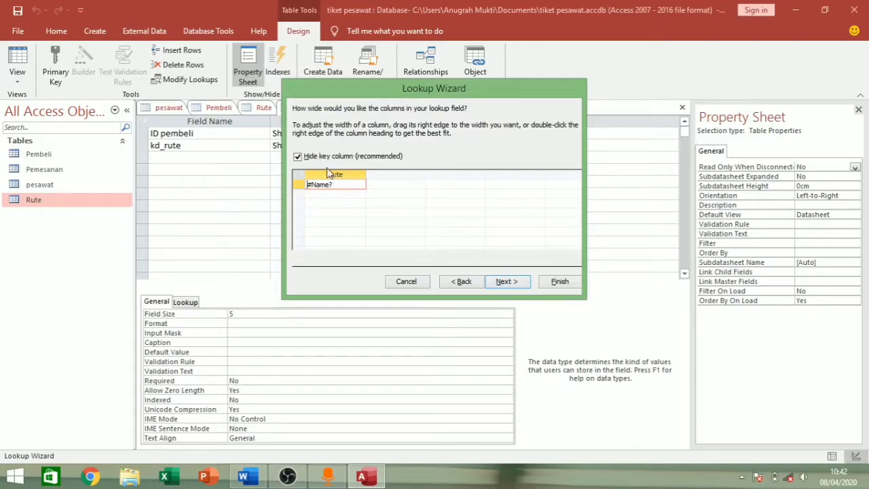
{"action": "left_click", "coordinate": [297, 157]}
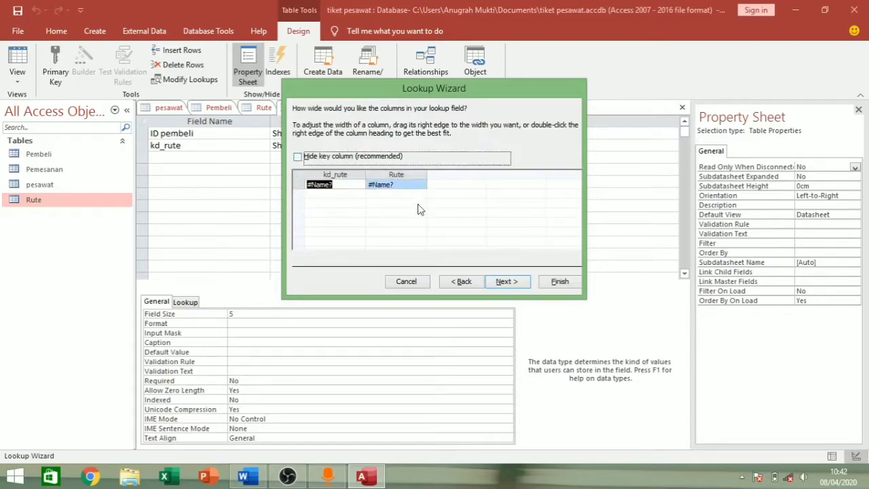
{"action": "left_click", "coordinate": [512, 284]}
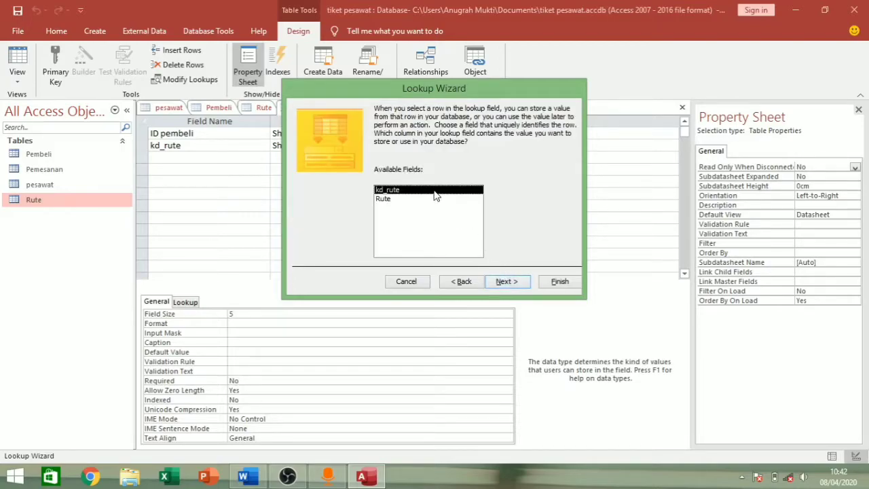
{"action": "left_click", "coordinate": [517, 280]}
{"action": "left_click", "coordinate": [551, 282]}
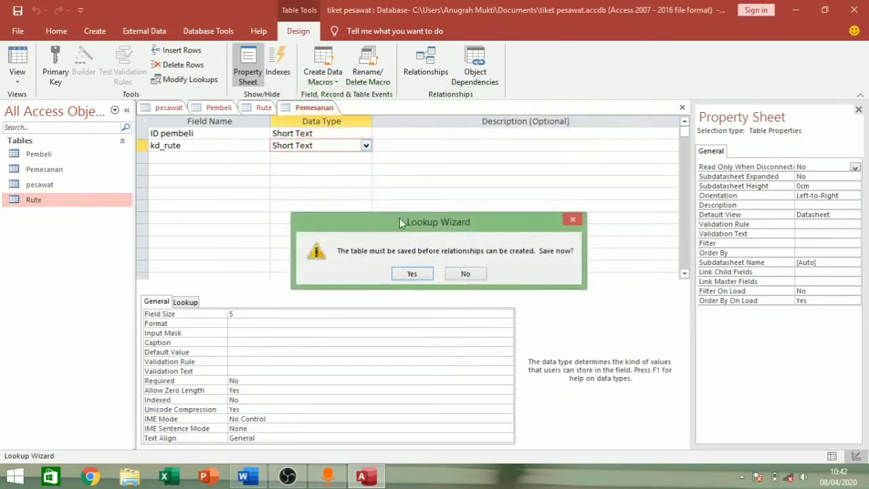
- Save the table and add a third field, kd_pesawat, as Short Text
{"action": "left_click", "coordinate": [462, 273]}
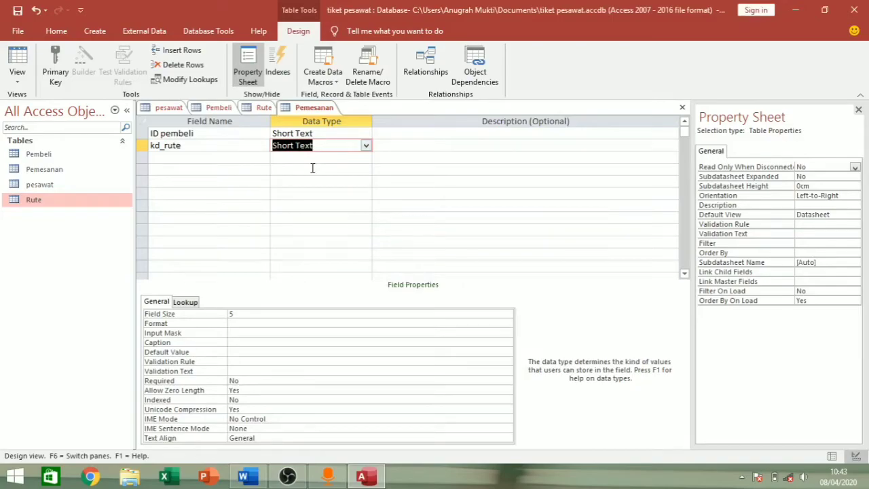
{"action": "left_click", "coordinate": [232, 158]}
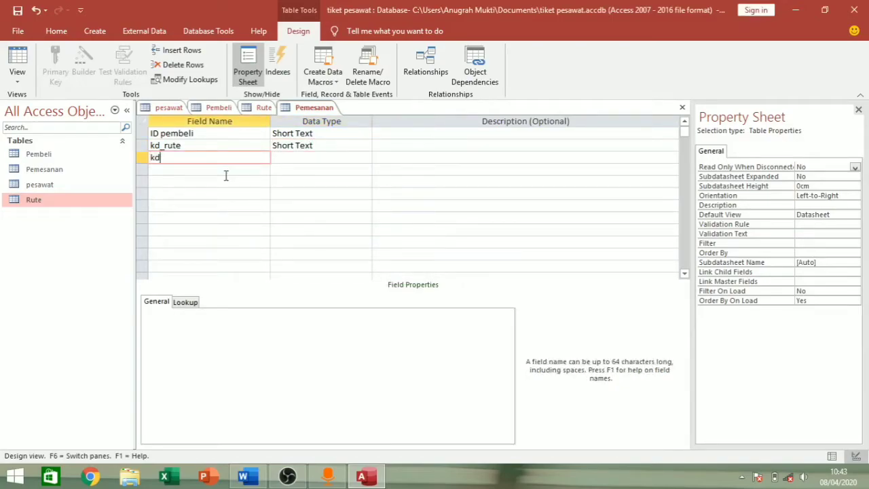
{"action": "type", "text": "kd_pea"}
{"action": "type", "text": "awat"}
{"action": "left_click", "coordinate": [305, 163]}
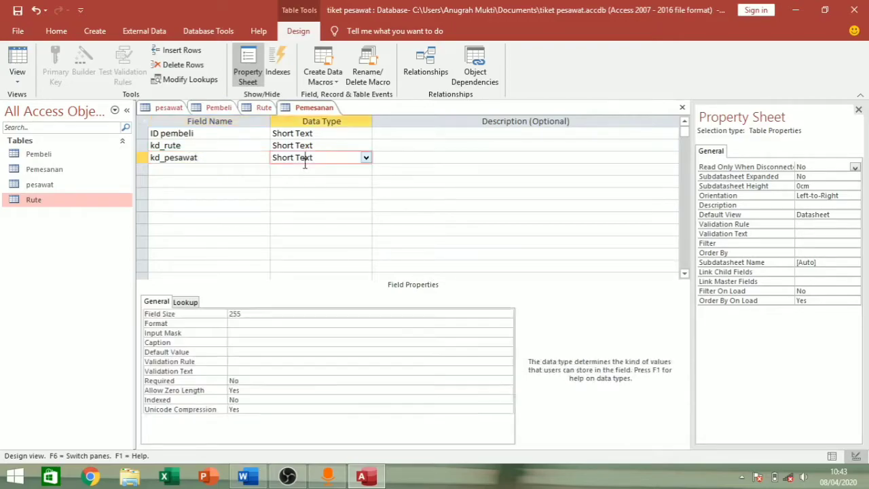
{"action": "left_click", "coordinate": [366, 159]}
{"action": "left_click", "coordinate": [341, 172]}
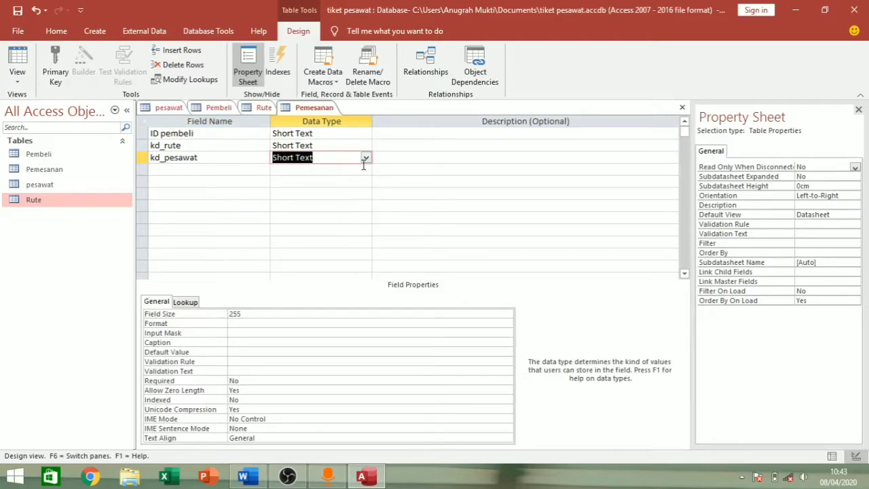
- Start the Lookup Wizard for the kd_pesawat field
{"action": "left_click", "coordinate": [363, 169]}
{"action": "left_click", "coordinate": [362, 159]}
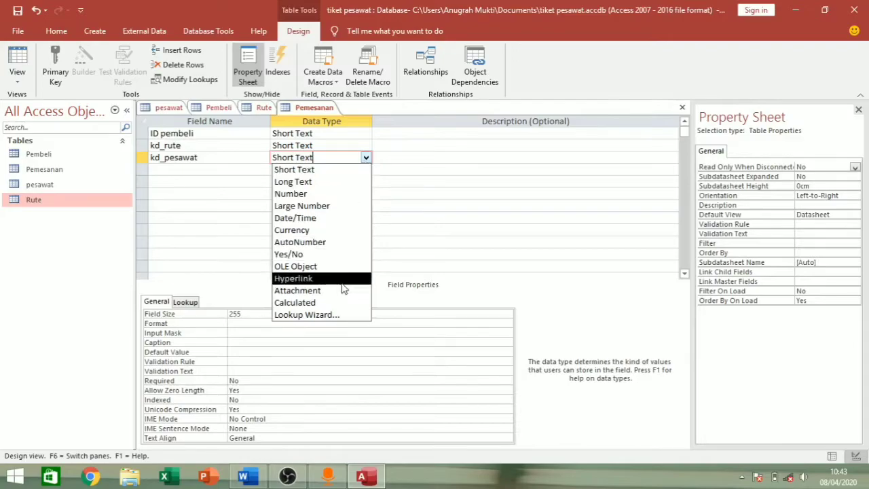
{"action": "left_click", "coordinate": [336, 315]}
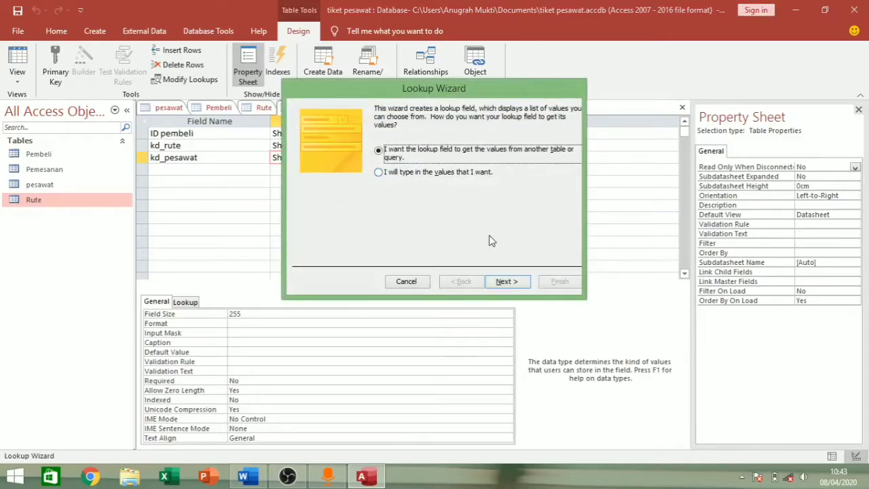
- Base the kd_pesawat lookup on the pesawat table's kd_peawat, nama maskapai and kelas fields
{"action": "left_click", "coordinate": [495, 285]}
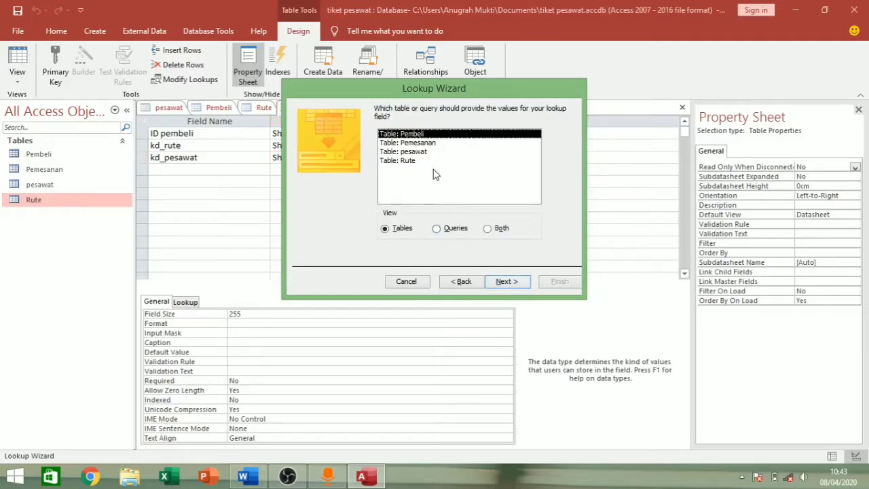
{"action": "left_click", "coordinate": [421, 153]}
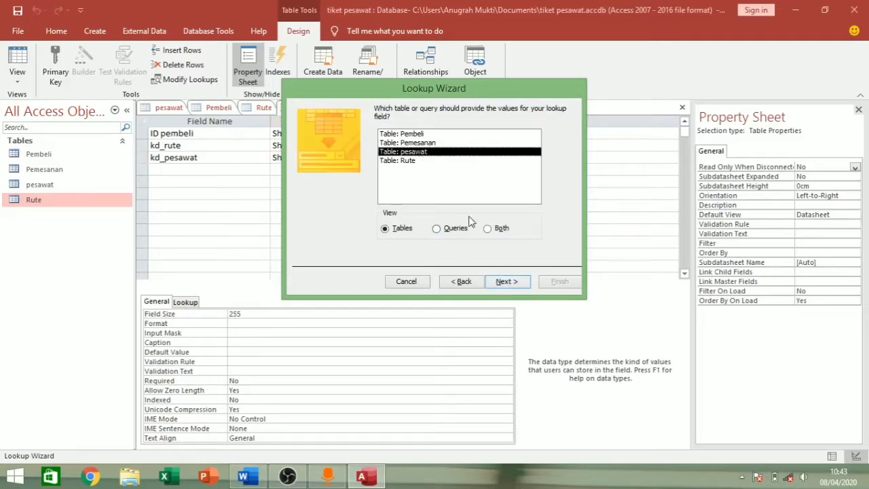
{"action": "left_click", "coordinate": [499, 283]}
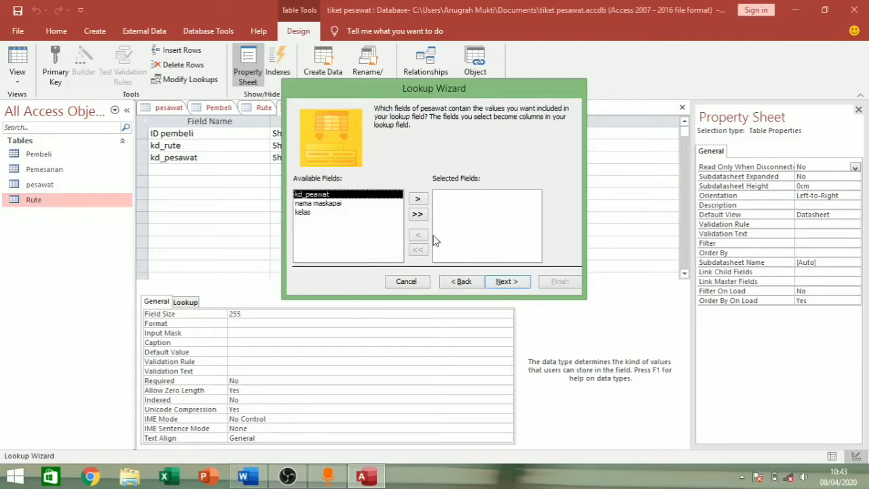
{"action": "double_click", "coordinate": [353, 195]}
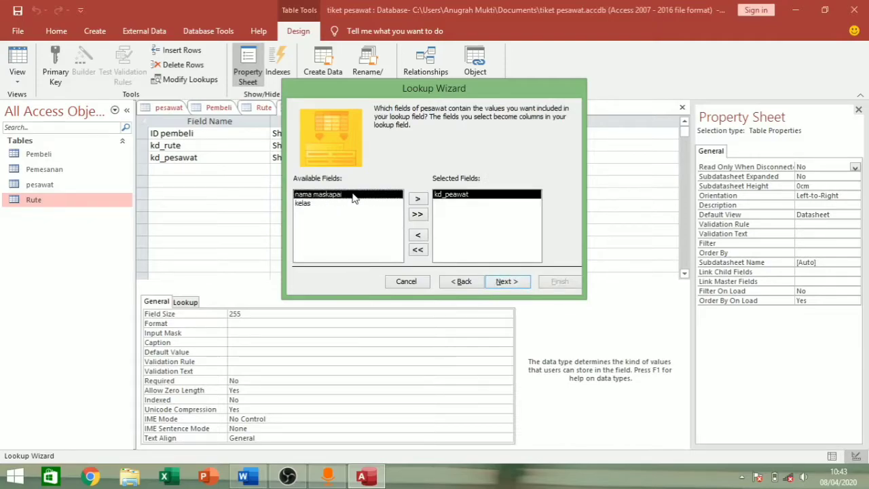
{"action": "double_click", "coordinate": [352, 195]}
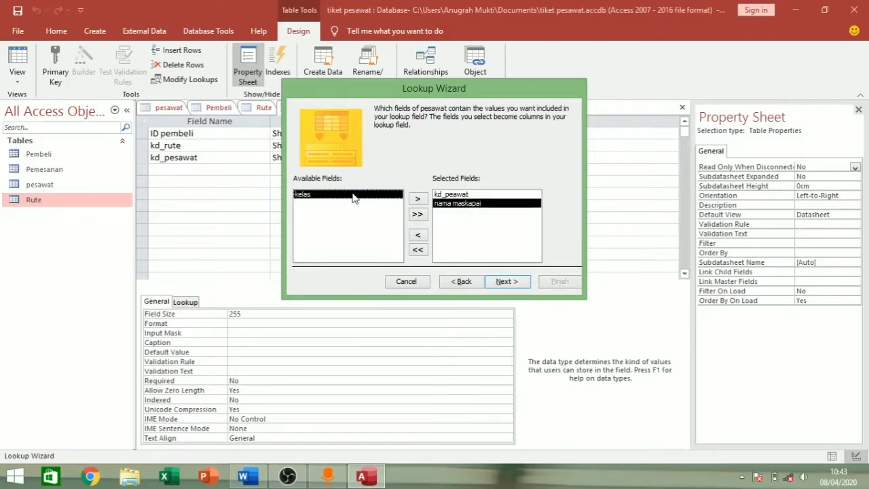
{"action": "double_click", "coordinate": [353, 195]}
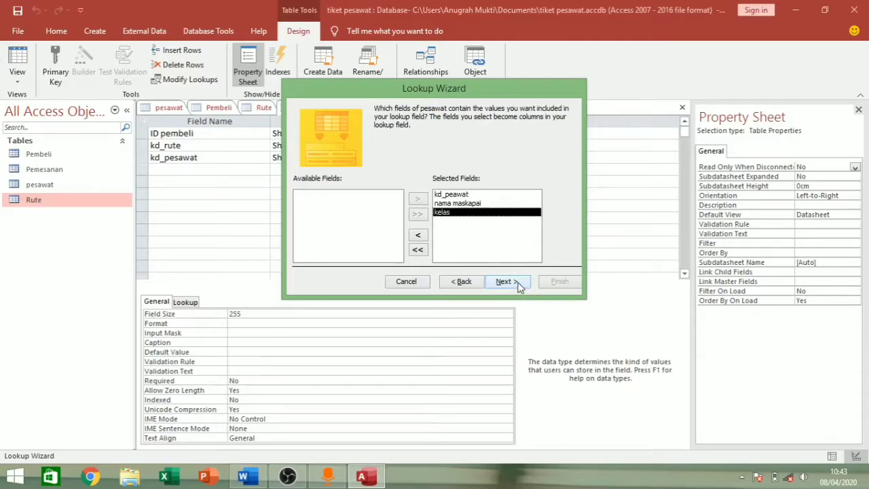
{"action": "left_click", "coordinate": [519, 284]}
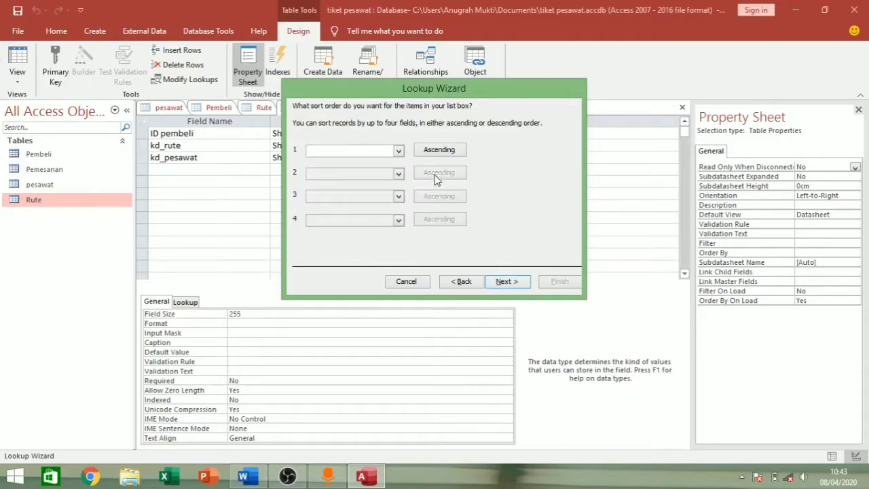
- Sort the lookup by kd_peawat, then nama maskapai, then kelas
{"action": "left_click", "coordinate": [398, 150]}
{"action": "left_click", "coordinate": [391, 171]}
{"action": "left_click", "coordinate": [399, 173]}
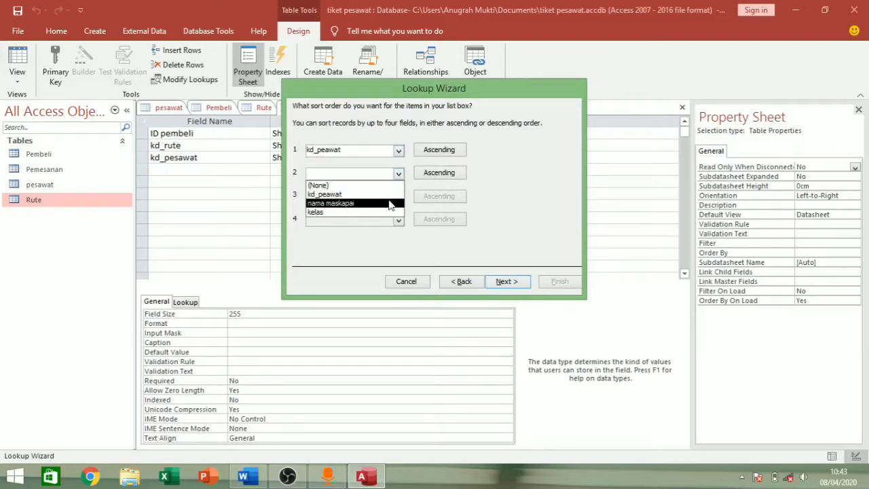
{"action": "left_click", "coordinate": [391, 203]}
{"action": "left_click", "coordinate": [401, 196]}
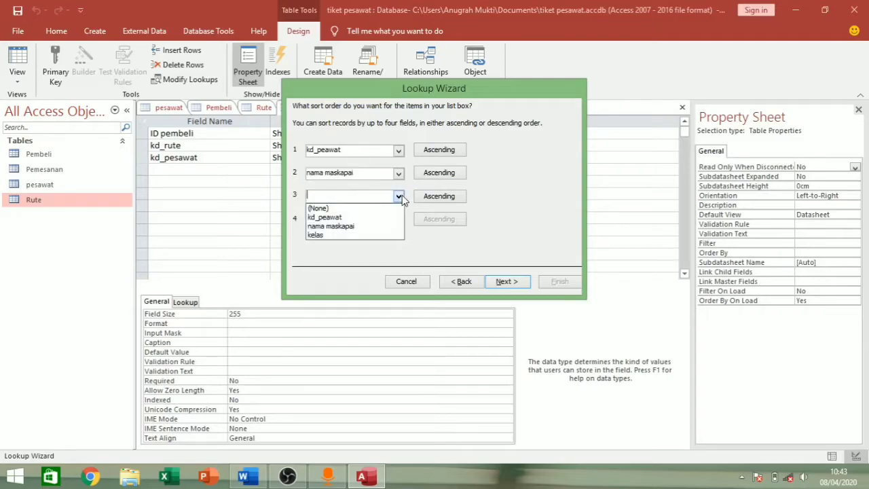
{"action": "left_click", "coordinate": [390, 236]}
{"action": "left_click", "coordinate": [506, 281]}
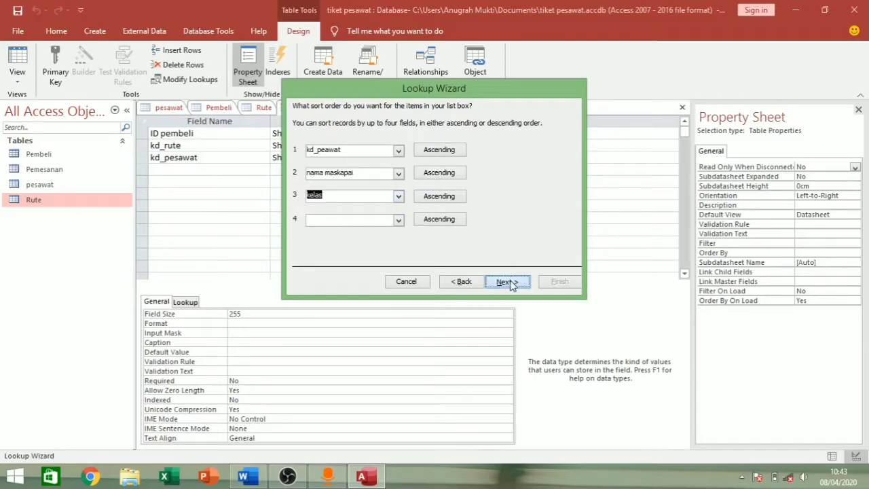
- Show the kd_peawat key column, finish the lookup, and decline saving the table
{"action": "left_click", "coordinate": [298, 157]}
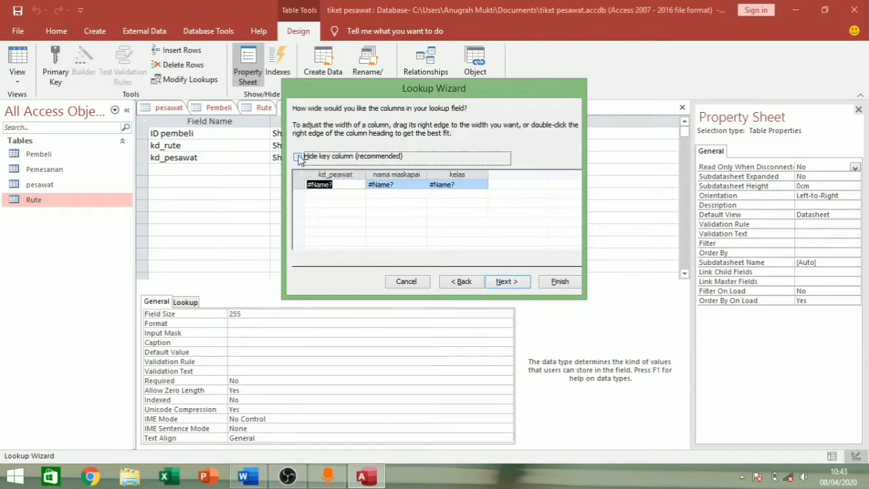
{"action": "left_click", "coordinate": [507, 281]}
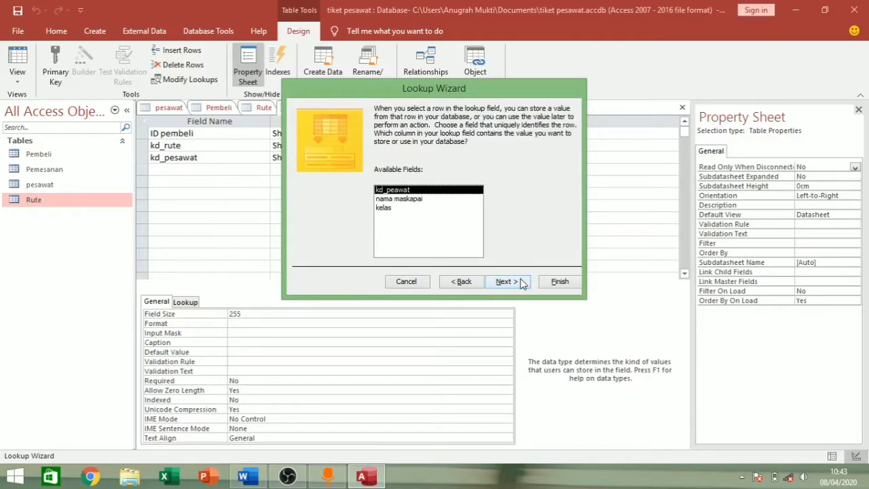
{"action": "left_click", "coordinate": [507, 281]}
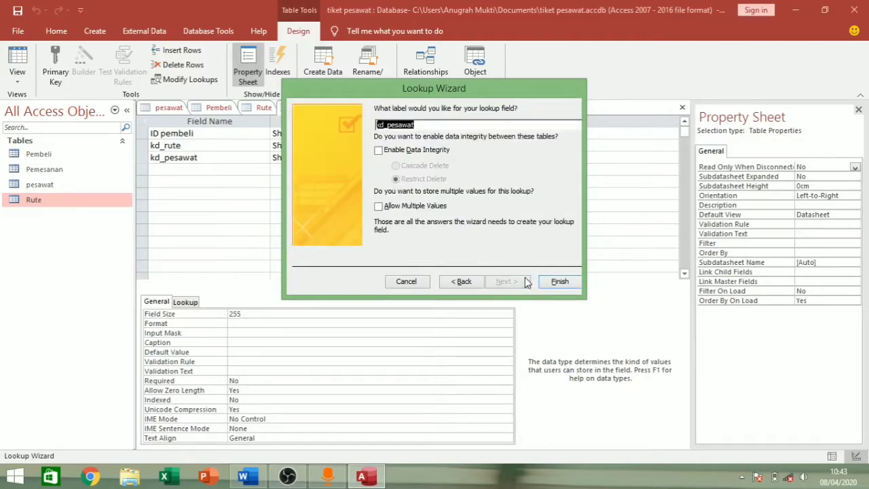
{"action": "left_click", "coordinate": [554, 282]}
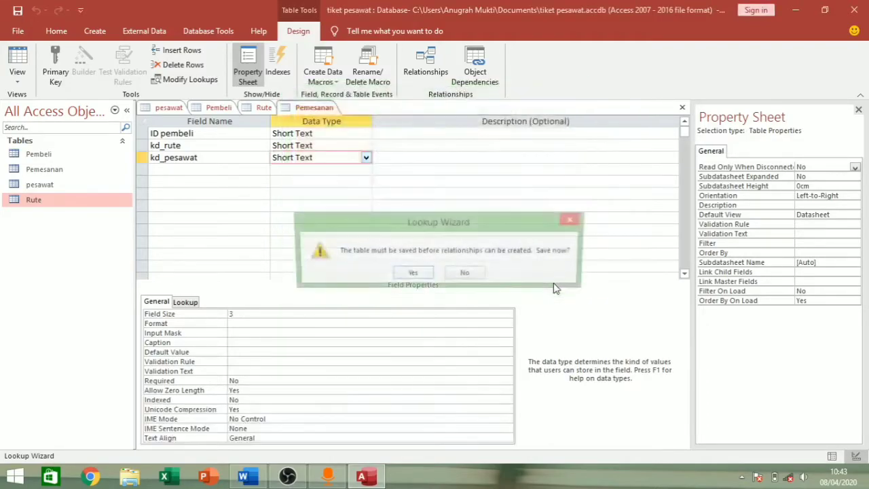
{"action": "left_click", "coordinate": [473, 275]}
{"action": "left_click", "coordinate": [237, 171]}
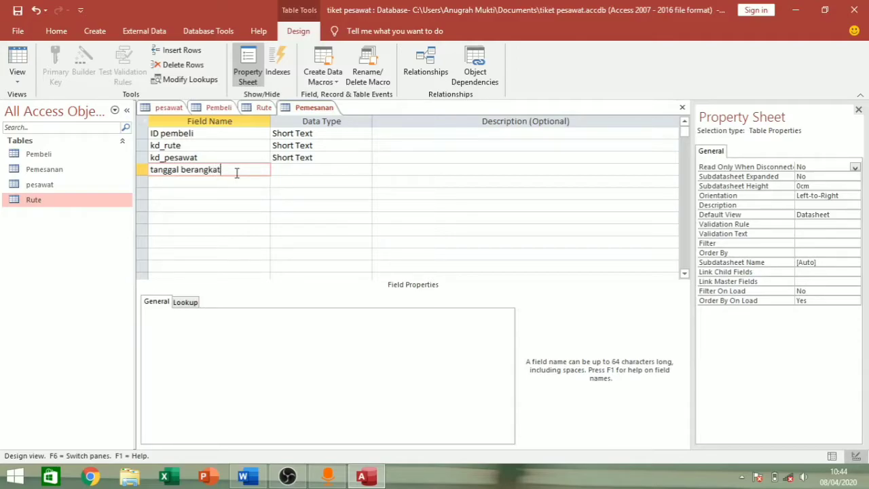
- Make tanggal berangkat a Date/Time field with Medium Date format
{"action": "left_click", "coordinate": [286, 170]}
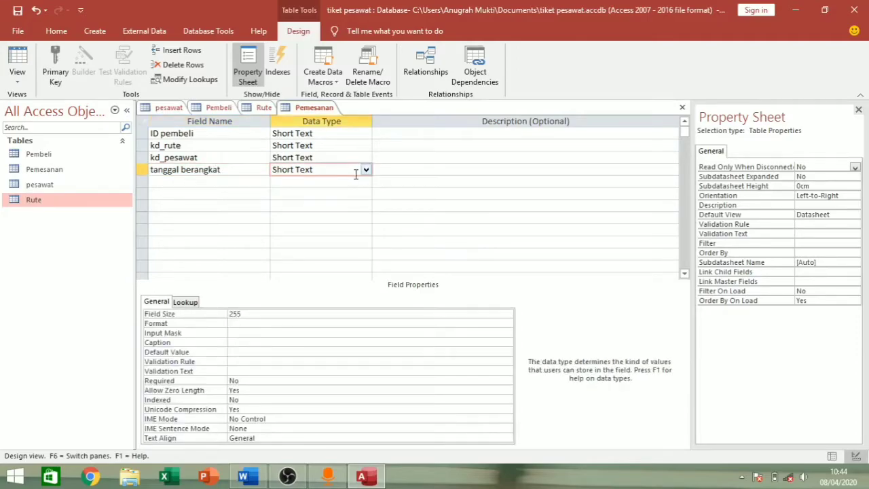
{"action": "left_click", "coordinate": [365, 170]}
{"action": "left_click", "coordinate": [331, 230]}
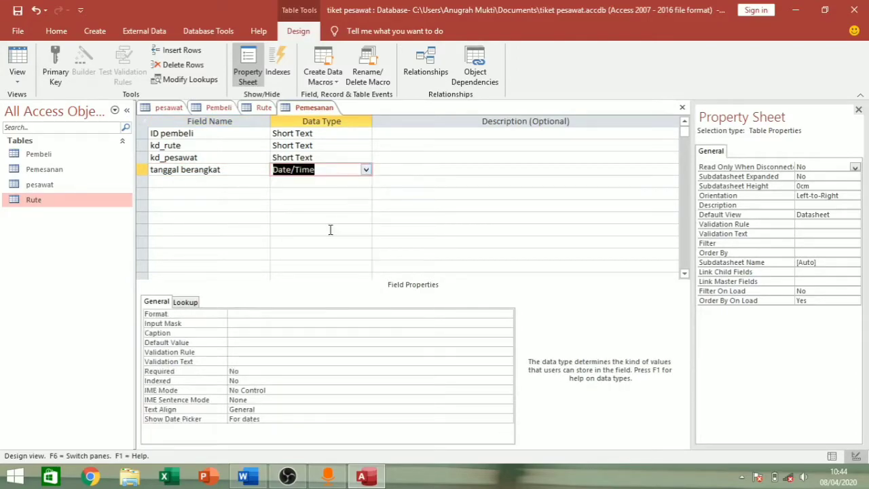
{"action": "left_click", "coordinate": [340, 314]}
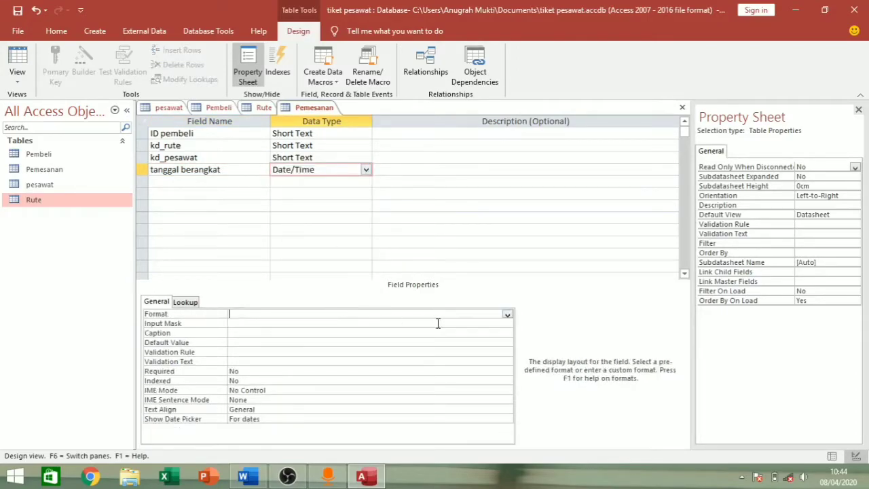
{"action": "left_click", "coordinate": [507, 316]}
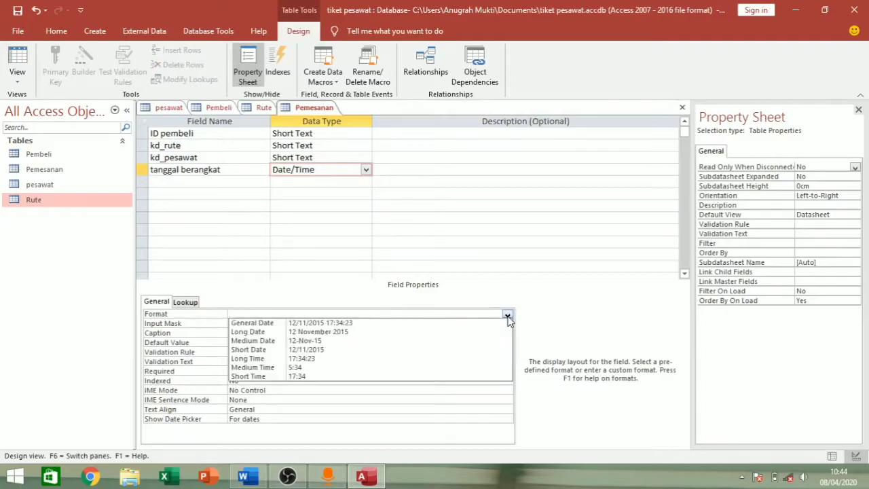
{"action": "left_click", "coordinate": [430, 340]}
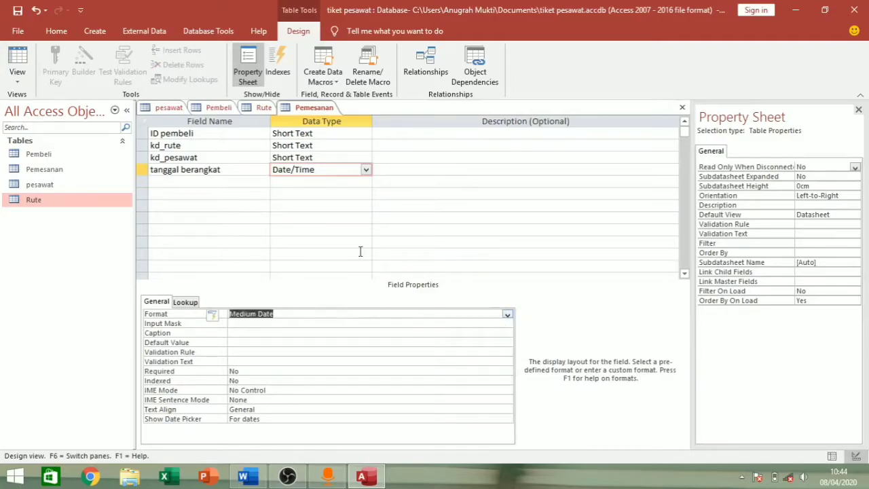
{"action": "left_click", "coordinate": [225, 182]}
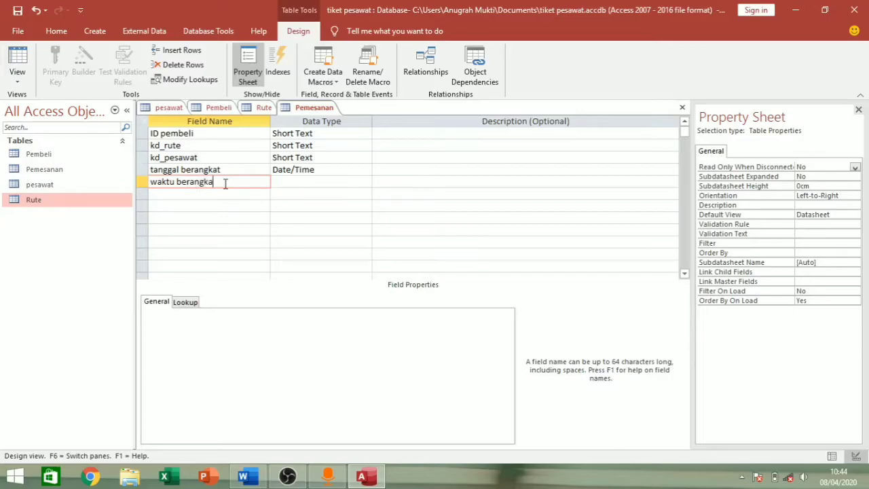
- Make waktu berangkat a Date/Time field with Short Time format
{"action": "left_click", "coordinate": [281, 183]}
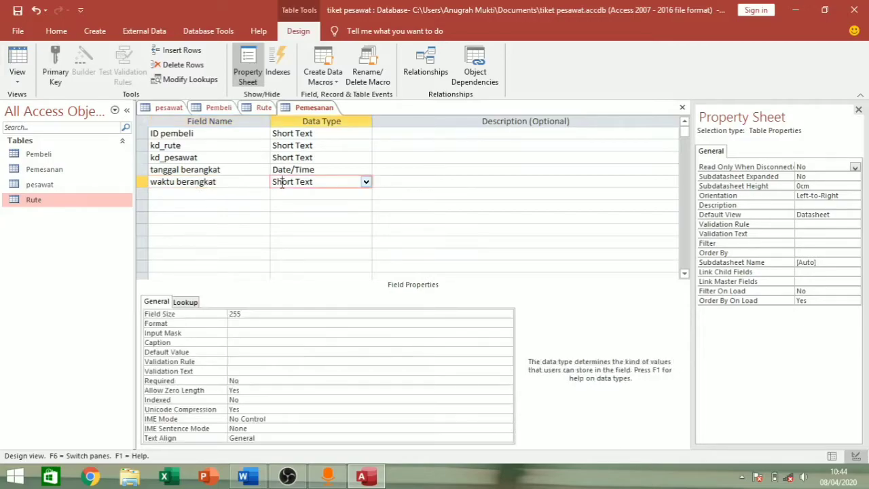
{"action": "left_click", "coordinate": [365, 181]}
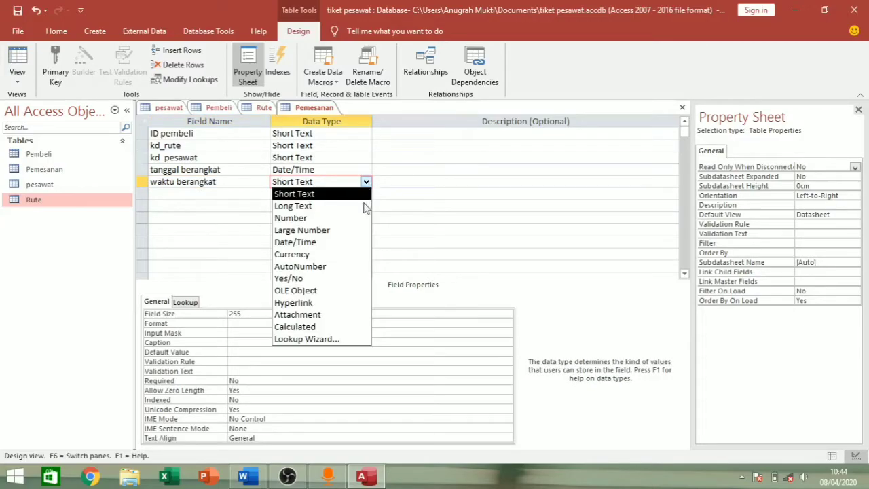
{"action": "left_click", "coordinate": [356, 243]}
{"action": "left_click", "coordinate": [345, 314]}
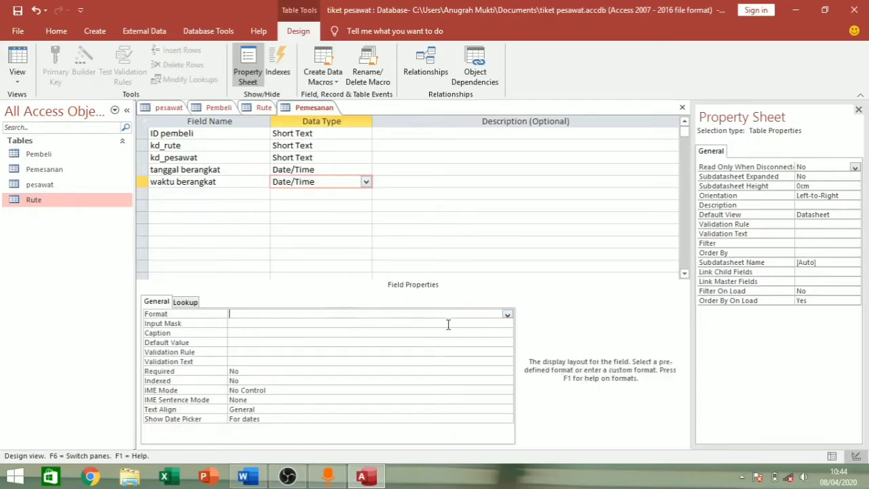
{"action": "left_click", "coordinate": [507, 316]}
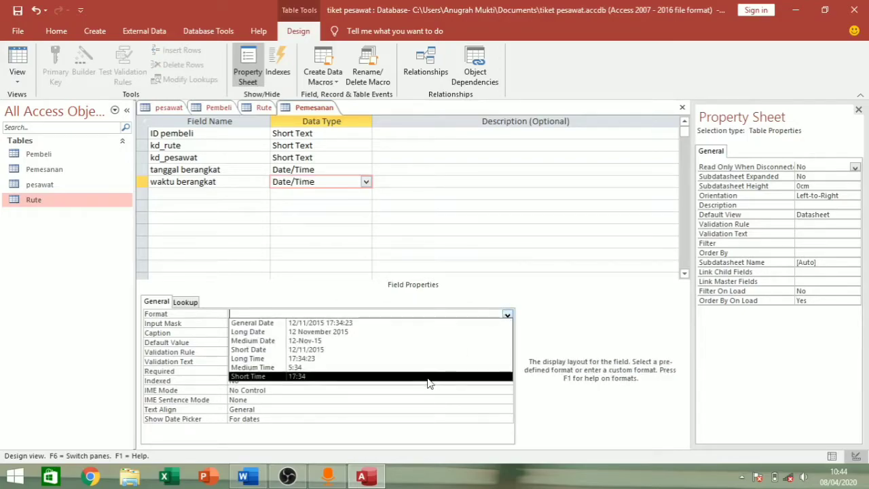
{"action": "left_click", "coordinate": [429, 379]}
{"action": "left_click", "coordinate": [231, 193]}
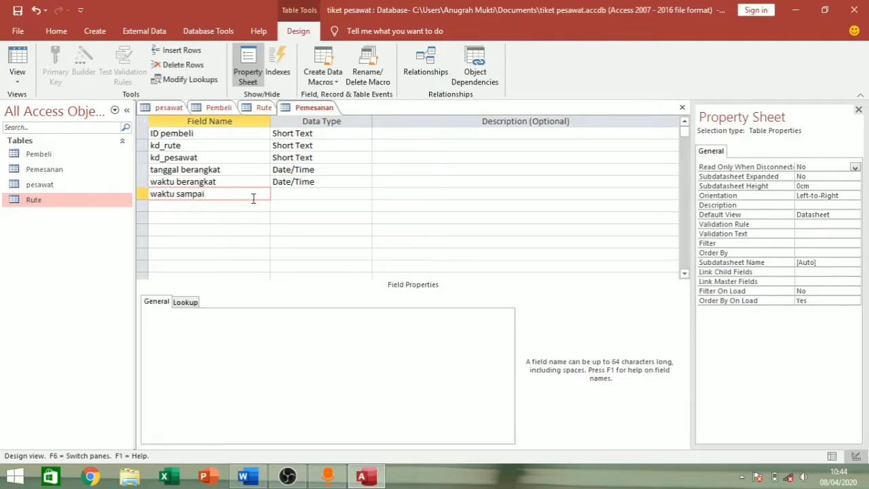
- Add waktu sampai as Date/Time with General Date format and save the Pemesanan design
{"action": "left_click", "coordinate": [274, 196]}
{"action": "left_click", "coordinate": [366, 194]}
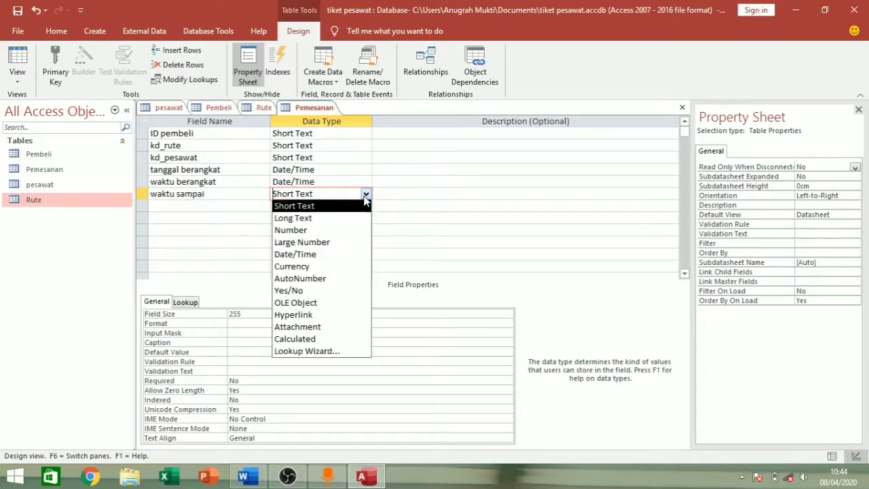
{"action": "left_click", "coordinate": [343, 257]}
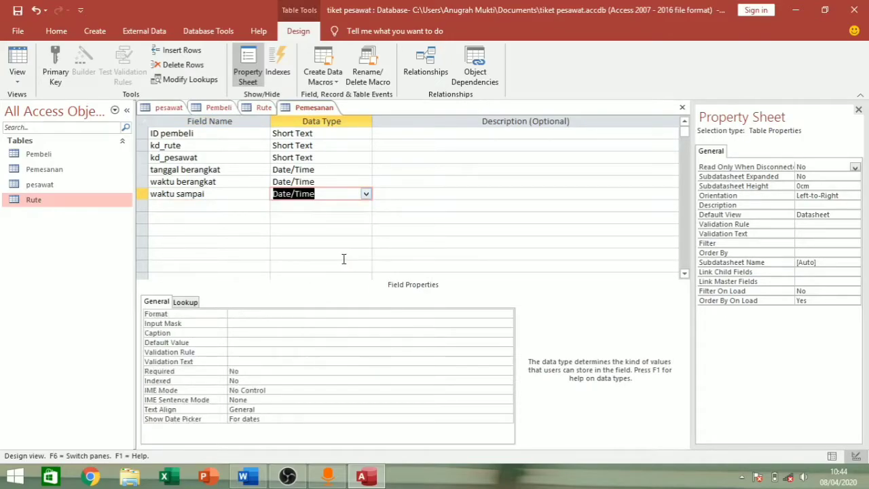
{"action": "left_click", "coordinate": [342, 314]}
{"action": "double_click", "coordinate": [359, 316]}
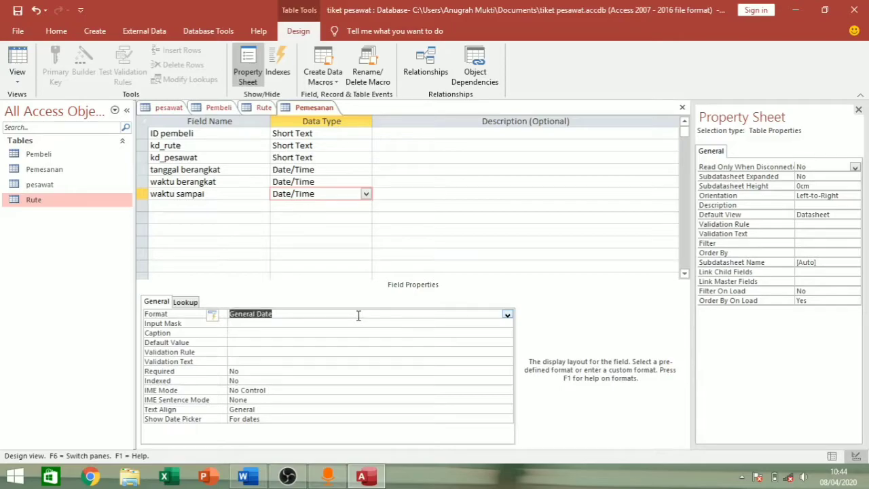
{"action": "left_click", "coordinate": [508, 316]}
{"action": "left_click", "coordinate": [403, 382]}
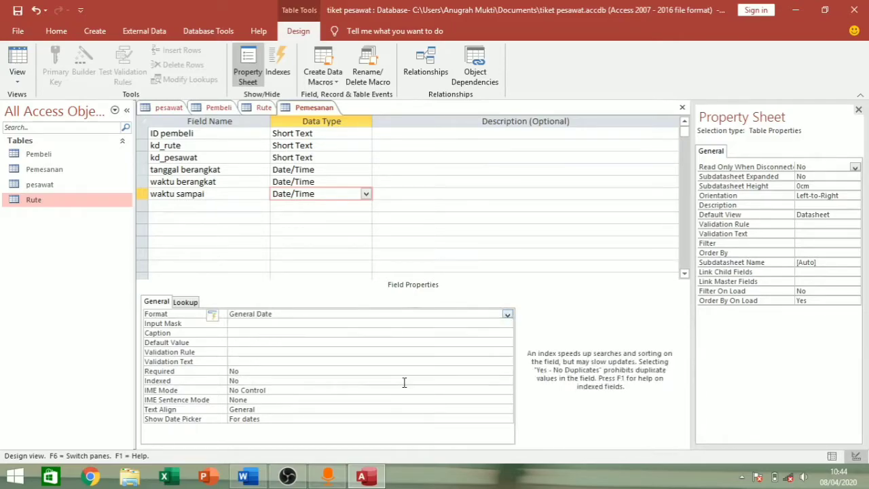
{"action": "left_click", "coordinate": [317, 194]}
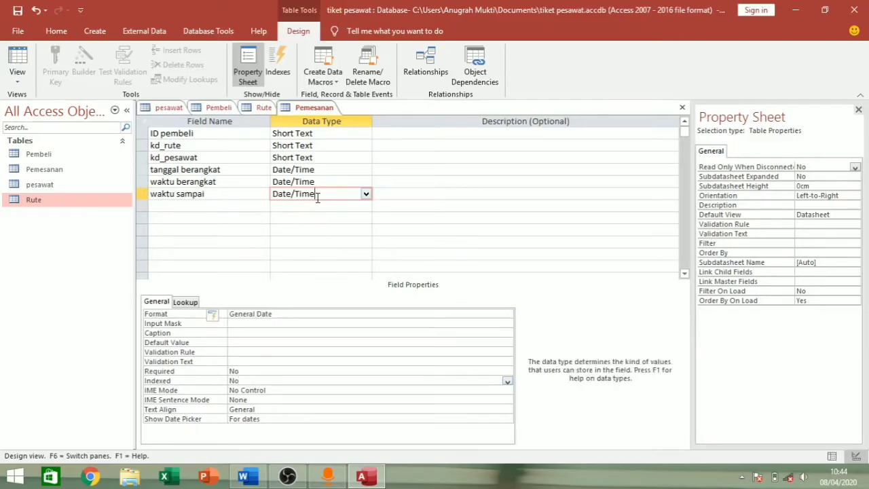
{"action": "right_click", "coordinate": [332, 111]}
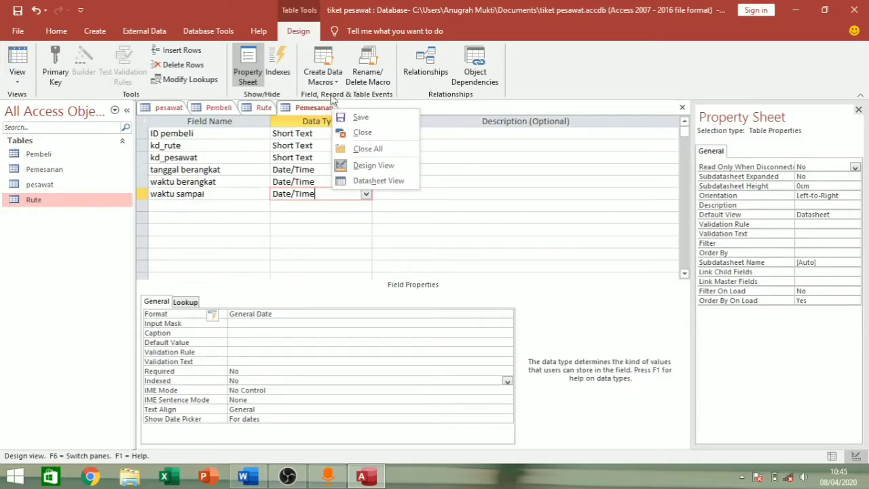
{"action": "left_click", "coordinate": [375, 116]}
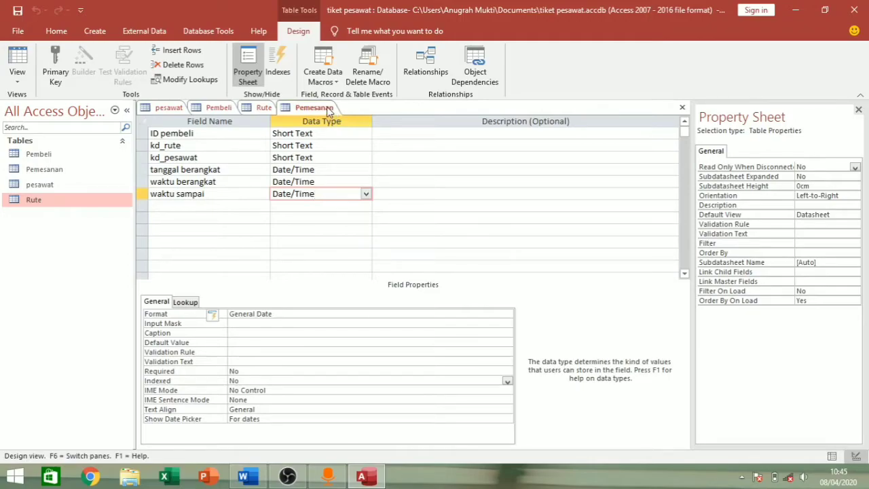
- Open the pesawat table in Datasheet View for data entry
{"action": "left_click", "coordinate": [251, 111]}
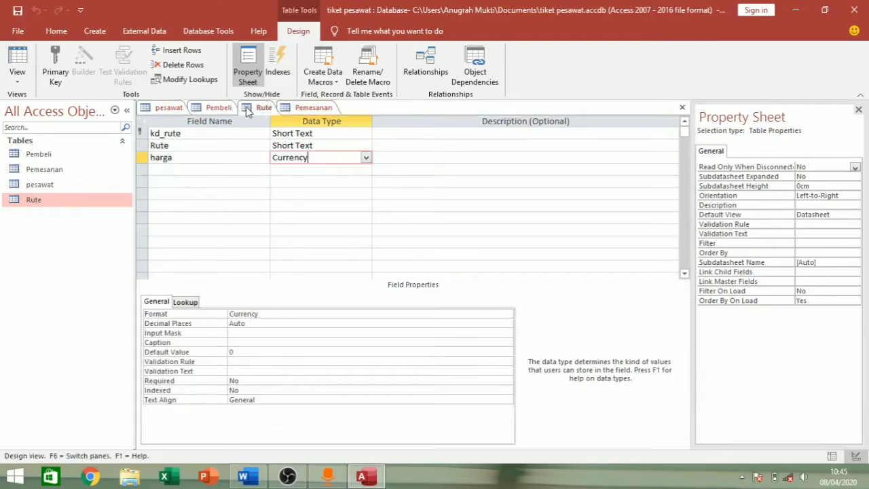
{"action": "left_click", "coordinate": [227, 109]}
{"action": "left_click", "coordinate": [175, 108]}
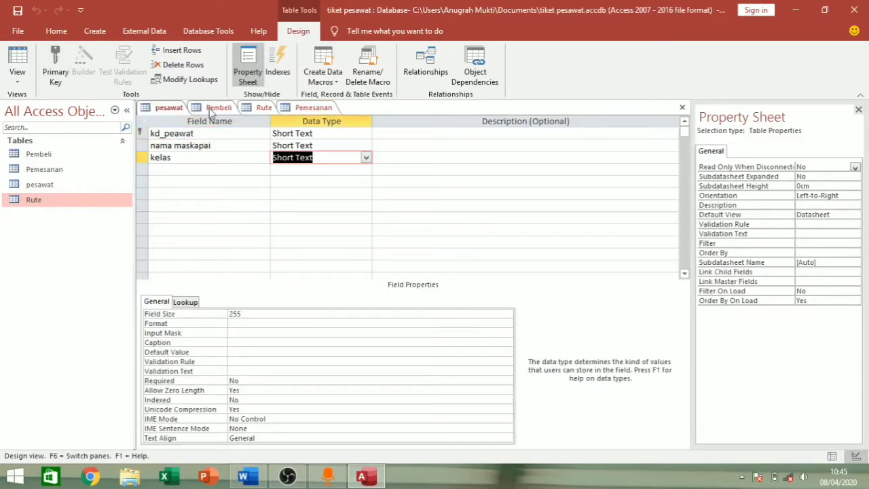
{"action": "left_click", "coordinate": [264, 109]}
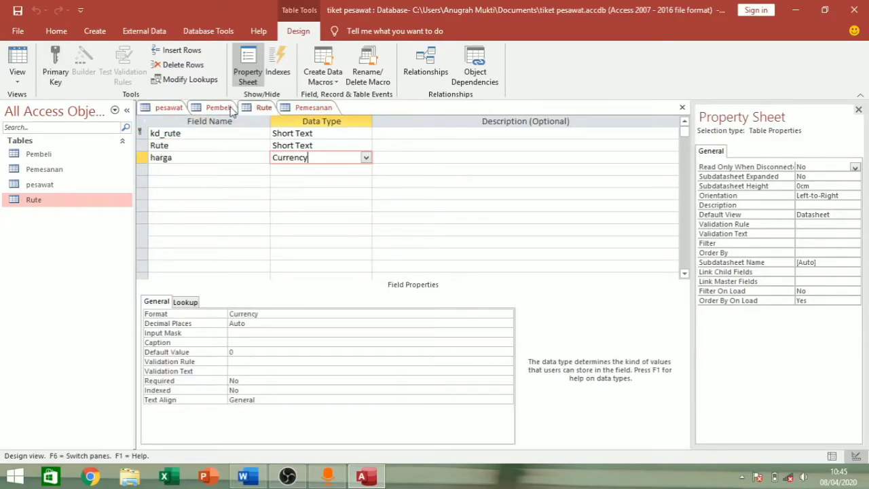
{"action": "left_click", "coordinate": [169, 110]}
{"action": "right_click", "coordinate": [168, 111]}
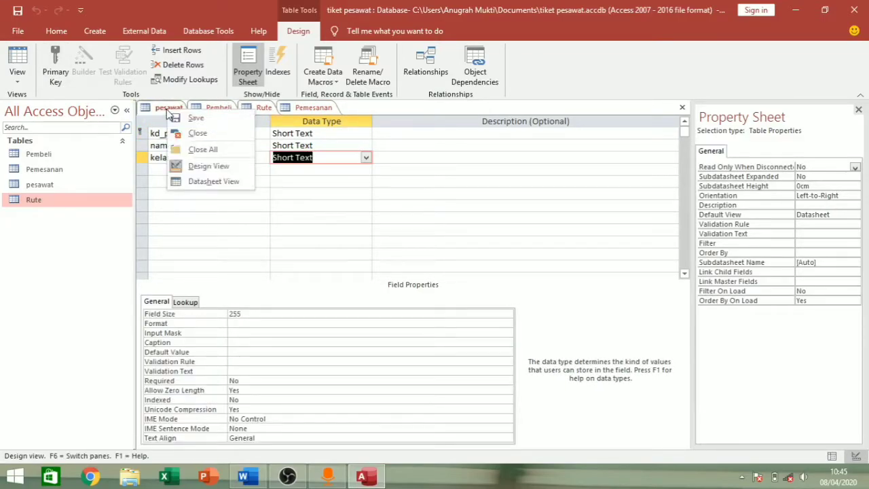
{"action": "left_click", "coordinate": [214, 182]}
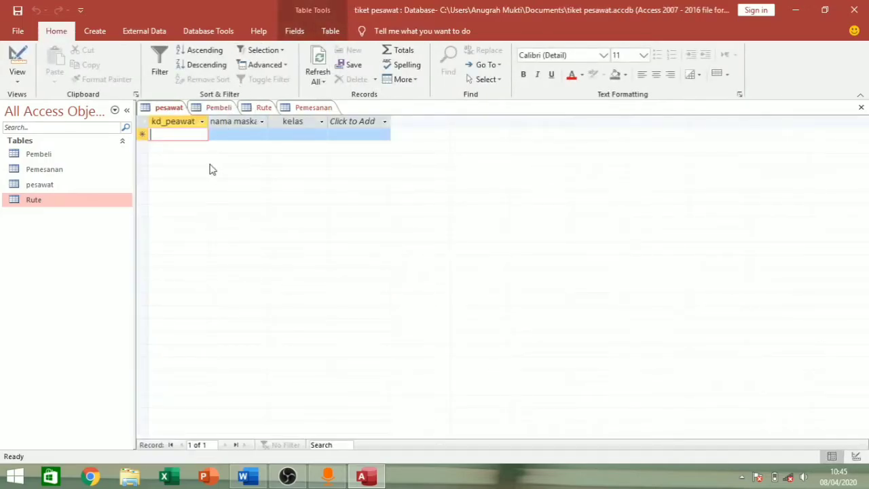
- Enter the first airline record: LA, LION AIR, class Ekonomi
{"action": "key", "text": "Caps_Lock"}
{"action": "type", "text": "LA"}
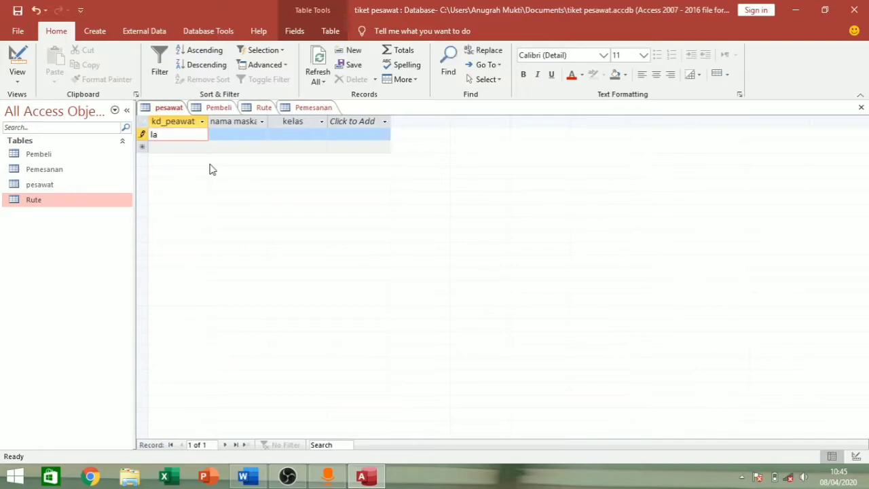
{"action": "double_click", "coordinate": [268, 120]}
{"action": "left_click", "coordinate": [254, 136]}
{"action": "type", "text": "LION AIR"}
{"action": "left_click", "coordinate": [307, 138]}
{"action": "left_click", "coordinate": [342, 135]}
- Enter the second record, GARUDA INDONESIA with class Bisnis, and widen the airline column
{"action": "left_click", "coordinate": [303, 148]}
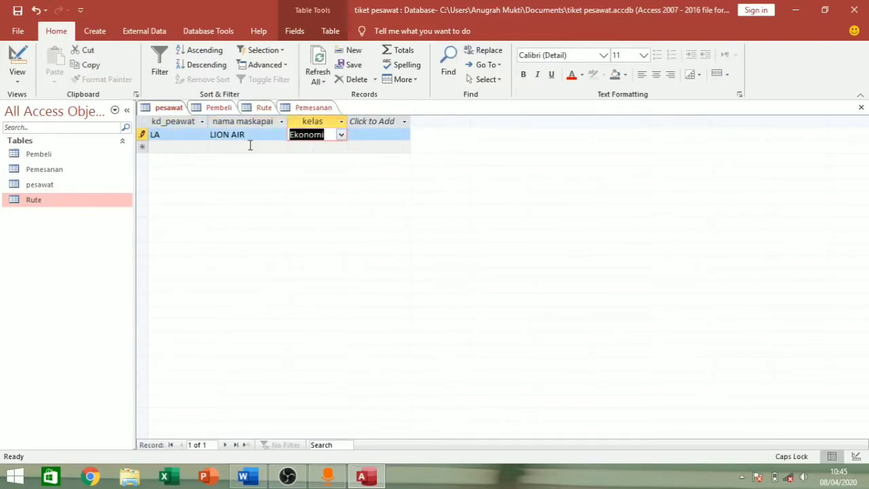
{"action": "left_click", "coordinate": [194, 147]}
{"action": "type", "text": "GA"}
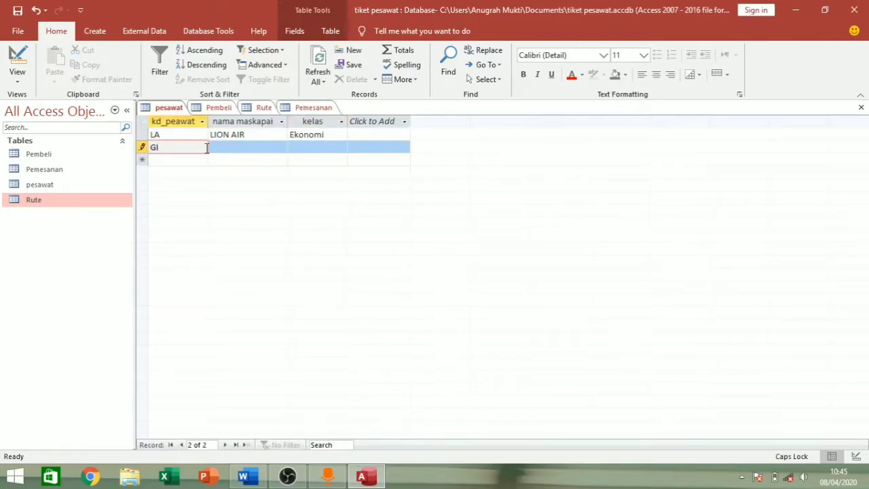
{"action": "left_click", "coordinate": [217, 148]}
{"action": "type", "text": "GARUDA INDONESIA"}
{"action": "left_click", "coordinate": [284, 122]}
{"action": "left_click", "coordinate": [328, 146]}
{"action": "left_click", "coordinate": [342, 147]}
{"action": "left_click", "coordinate": [334, 171]}
{"action": "left_click_drag", "start_coordinate": [290, 121], "coordinate": [305, 121]}
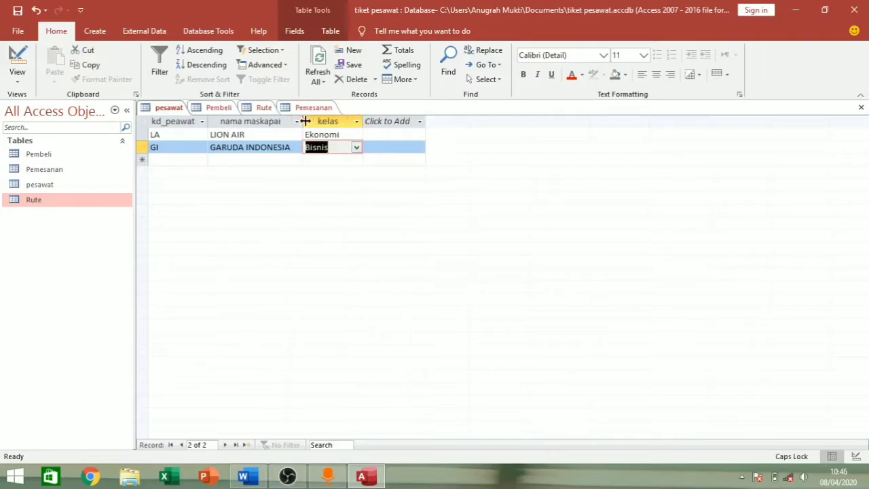
- Enter the third record: CL, CITILINK, class Bisnis
{"action": "left_click", "coordinate": [199, 159]}
{"action": "type", "text": "CL"}
{"action": "left_click", "coordinate": [256, 159]}
{"action": "type", "text": "CITILI"}
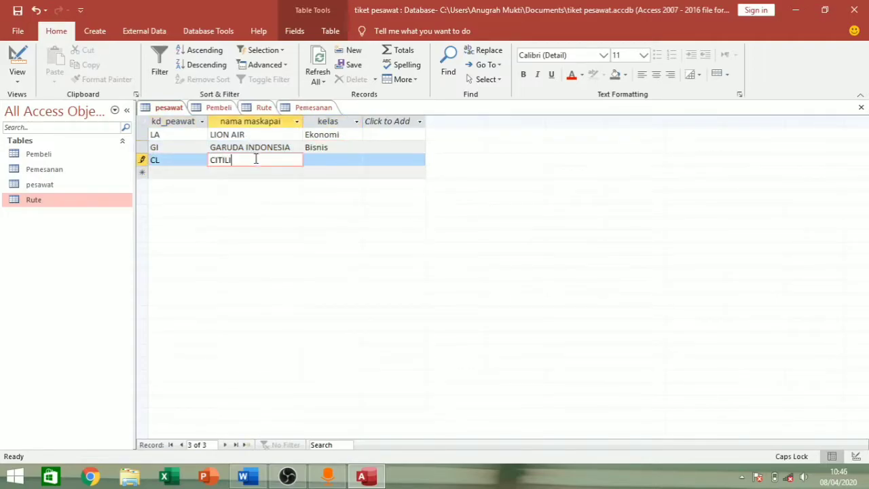
{"action": "type", "text": "NK"}
{"action": "left_click", "coordinate": [334, 160]}
{"action": "left_click", "coordinate": [355, 160]}
- Enter the fourth record BA, BATIK AIR, class Ekonomi, then open the Pembeli table
{"action": "left_click", "coordinate": [349, 184]}
{"action": "left_click", "coordinate": [159, 174]}
{"action": "type", "text": "BA"}
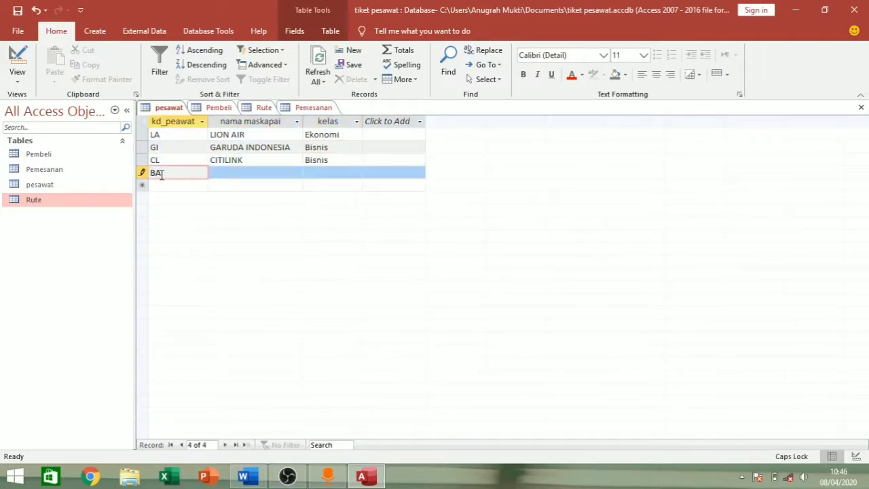
{"action": "left_click", "coordinate": [218, 172]}
{"action": "type", "text": "BATIK AIR"}
{"action": "left_click", "coordinate": [317, 173]}
{"action": "left_click", "coordinate": [358, 175]}
{"action": "left_click", "coordinate": [322, 185]}
{"action": "left_click", "coordinate": [322, 185]}
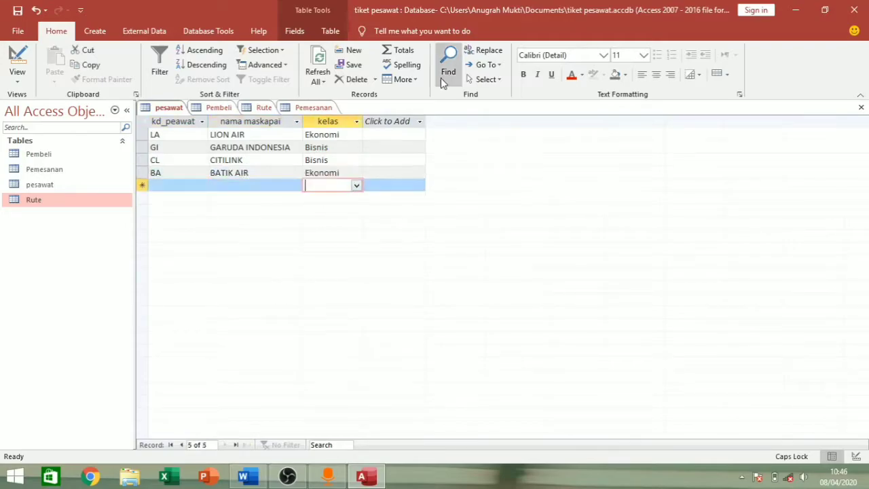
{"action": "right_click", "coordinate": [196, 108]}
{"action": "left_click", "coordinate": [216, 161]}
- Open the Pembeli datasheet and enter buyer P01 with name and phone number, widening the columns
{"action": "right_click", "coordinate": [221, 109]}
{"action": "left_click", "coordinate": [258, 178]}
{"action": "type", "text": "P01"}
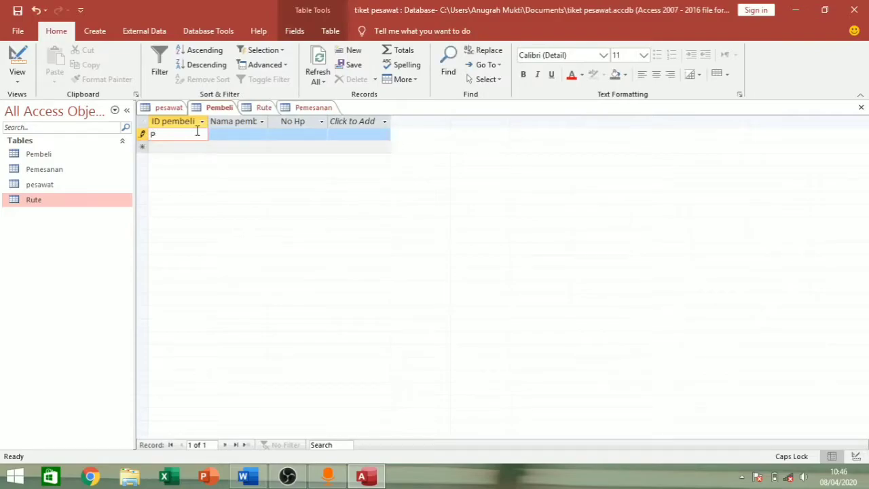
{"action": "key", "text": "Tab"}
{"action": "left_click_drag", "start_coordinate": [268, 123], "coordinate": [326, 129]}
{"action": "type", "text": "ANUGRAH"}
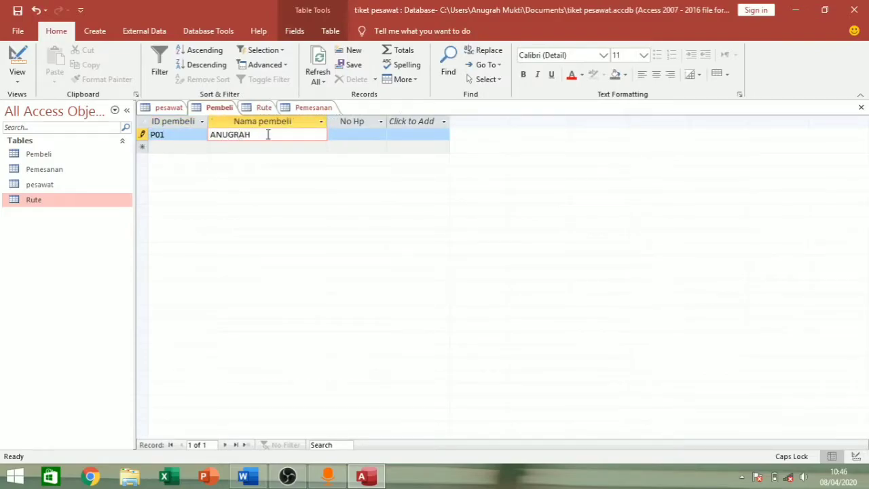
{"action": "key", "text": "Tab"}
{"action": "left_click_drag", "start_coordinate": [387, 121], "coordinate": [412, 121]}
{"action": "left_click", "coordinate": [418, 123]}
{"action": "left_click", "coordinate": [396, 133]}
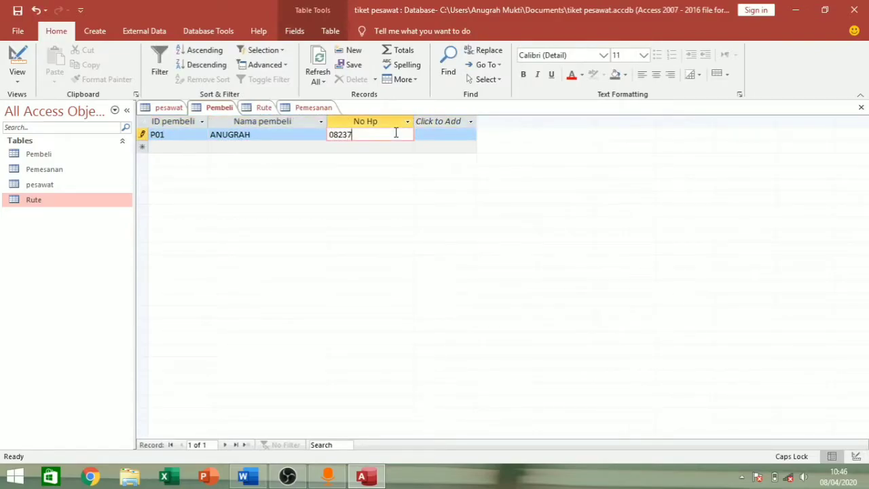
{"action": "key", "text": "Tab"}
- Add buyer P02 with name and phone number, correcting a mistyped ID
{"action": "type", "text": "P32"}
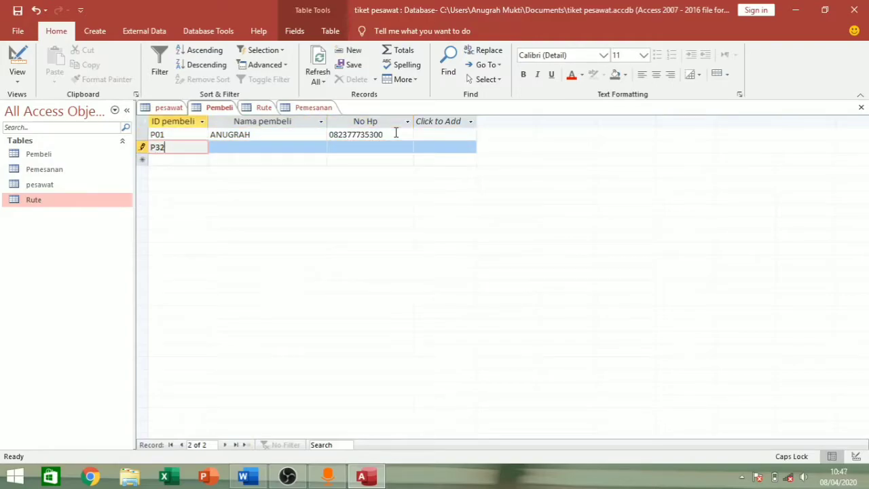
{"action": "key", "text": "ctrl+a"}
{"action": "key", "text": "BackSpace"}
{"action": "type", "text": "P02"}
{"action": "key", "text": "Tab"}
{"action": "type", "text": "MUKTI"}
{"action": "key", "text": "Tab"}
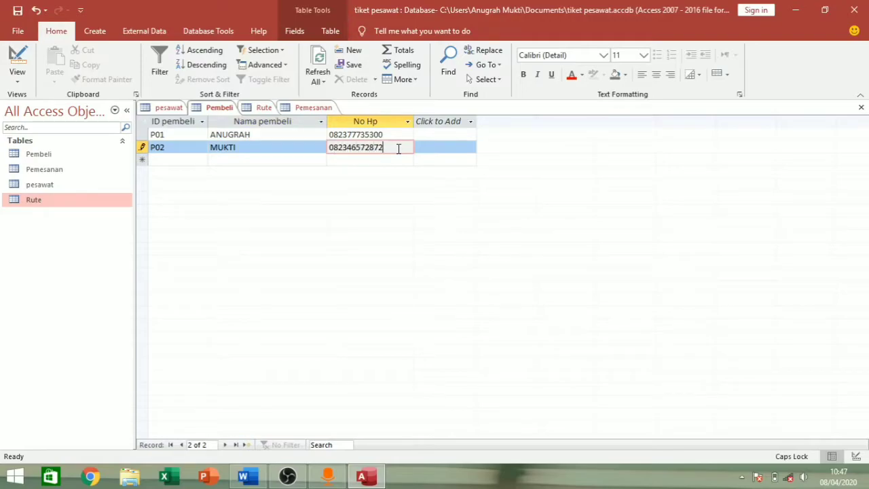
- Add buyer P03 with name and phone number
{"action": "left_click", "coordinate": [179, 159]}
{"action": "type", "text": "P03"}
{"action": "left_click", "coordinate": [223, 161]}
{"action": "type", "text": "KUMORO"}
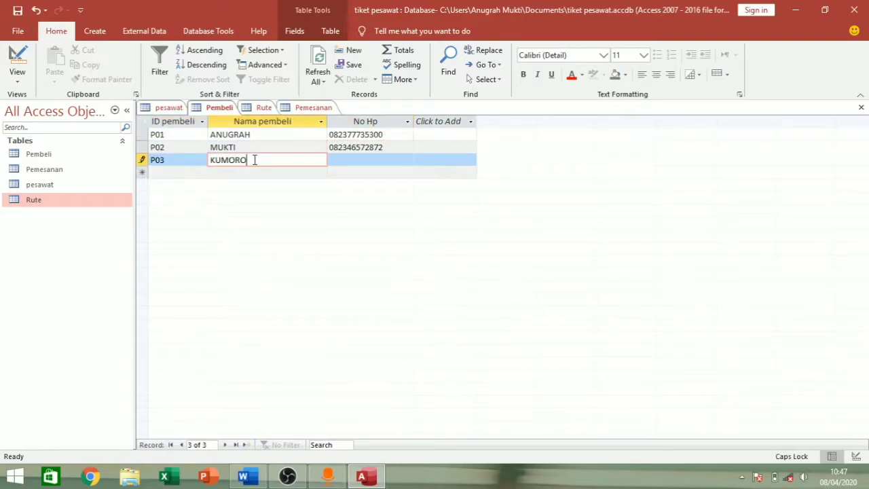
{"action": "left_click", "coordinate": [359, 163]}
- Save the Pembeli table and open Rute in Datasheet View
{"action": "right_click", "coordinate": [226, 108]}
{"action": "left_click", "coordinate": [244, 118]}
{"action": "left_click", "coordinate": [262, 108]}
{"action": "right_click", "coordinate": [251, 108]}
{"action": "left_click", "coordinate": [285, 179]}
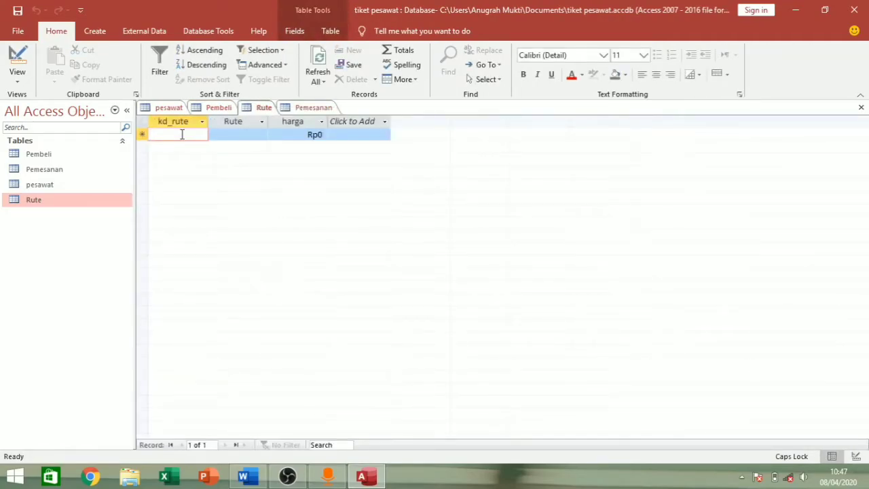
- Enter route DIY, 'JAMBI- YOGYAKARTA', priced 655.000, widening the Rute and harga columns
{"action": "type", "text": "R"}
{"action": "key", "text": "BackSpace"}
{"action": "type", "text": "JK"}
{"action": "key", "text": "BackSpace"}
{"action": "key", "text": "BackSpace"}
{"action": "type", "text": "DIY"}
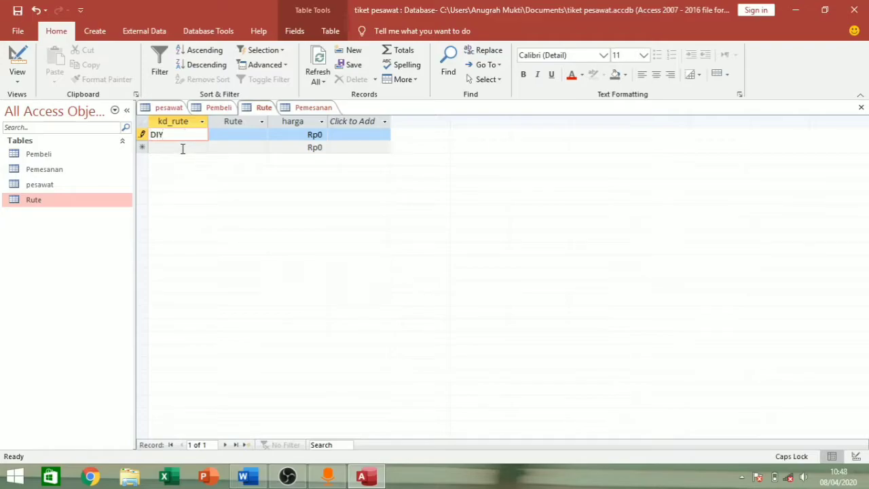
{"action": "left_click", "coordinate": [224, 134]}
{"action": "type", "text": "JAMBI- YOGYAKARTA"}
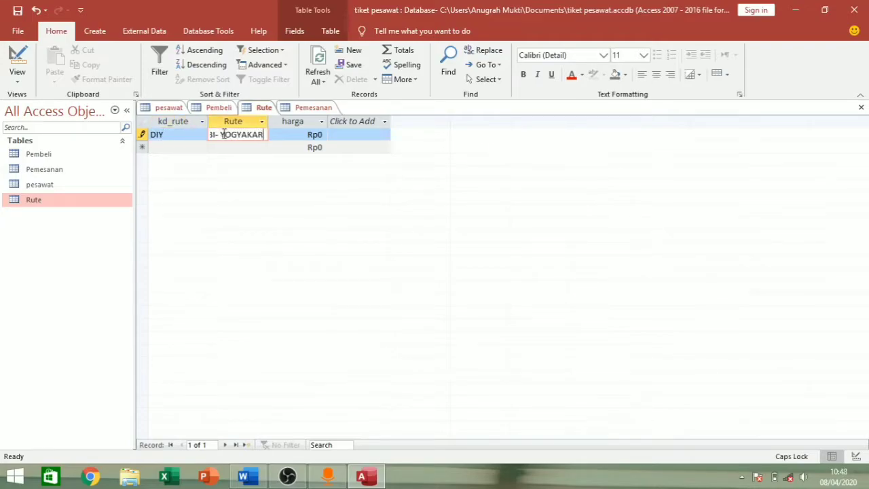
{"action": "double_click", "coordinate": [268, 121]}
{"action": "left_click_drag", "start_coordinate": [397, 127], "coordinate": [396, 127]}
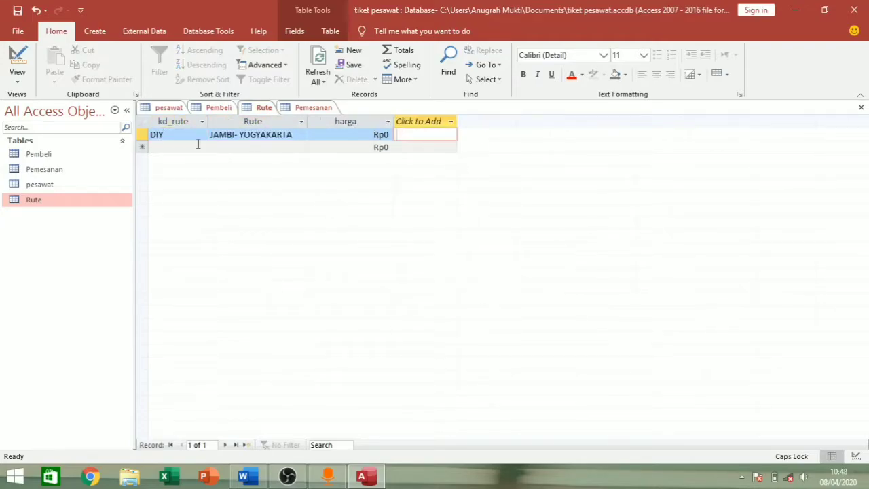
{"action": "left_click", "coordinate": [361, 136]}
{"action": "type", "text": "655.000"}
{"action": "key", "text": "Return"}
- Add route JKT, 'JAMBI-JAKARTA', priced Rp525.000
{"action": "type", "text": "JKT"}
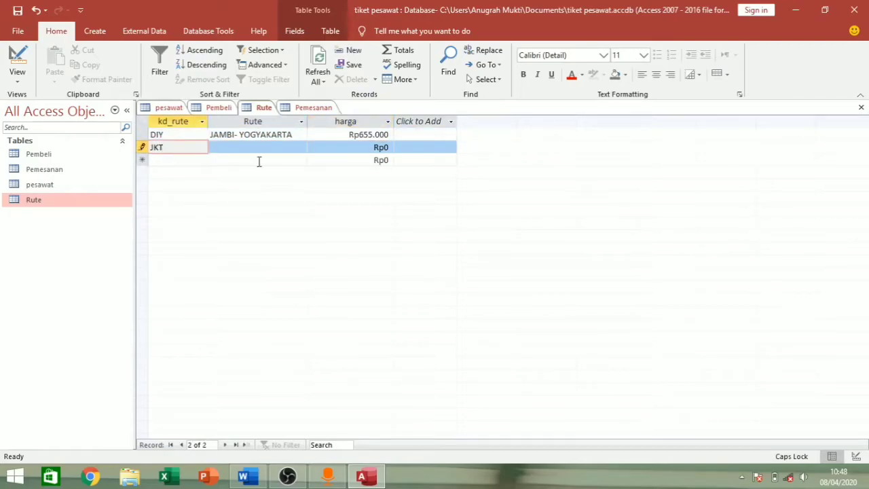
{"action": "left_click", "coordinate": [258, 148]}
{"action": "type", "text": "JAMBI-JAKARTA"}
{"action": "key", "text": "Tab"}
{"action": "type", "text": "Rp525.000"}
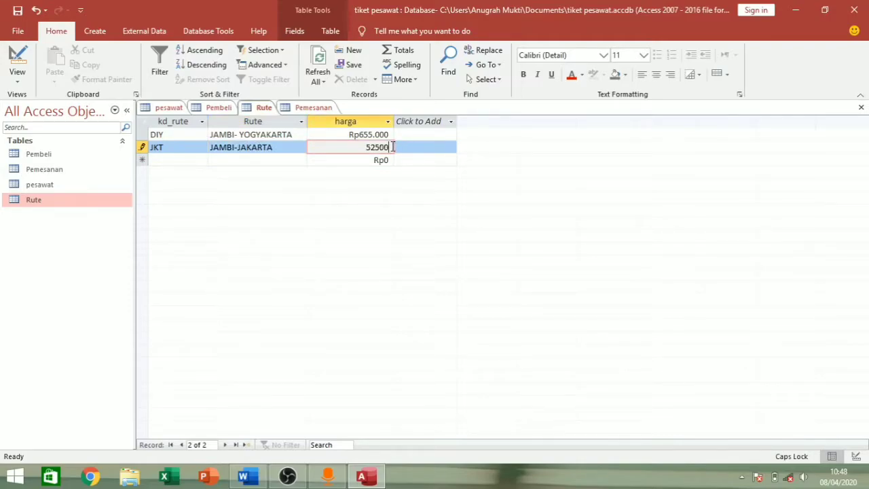
{"action": "key", "text": "Return"}
- Add route MDN, 'JAMBI-MEDAN', priced 435.000
{"action": "type", "text": "MDN"}
{"action": "left_click", "coordinate": [290, 160]}
{"action": "type", "text": "JAMBI-MEDAN"}
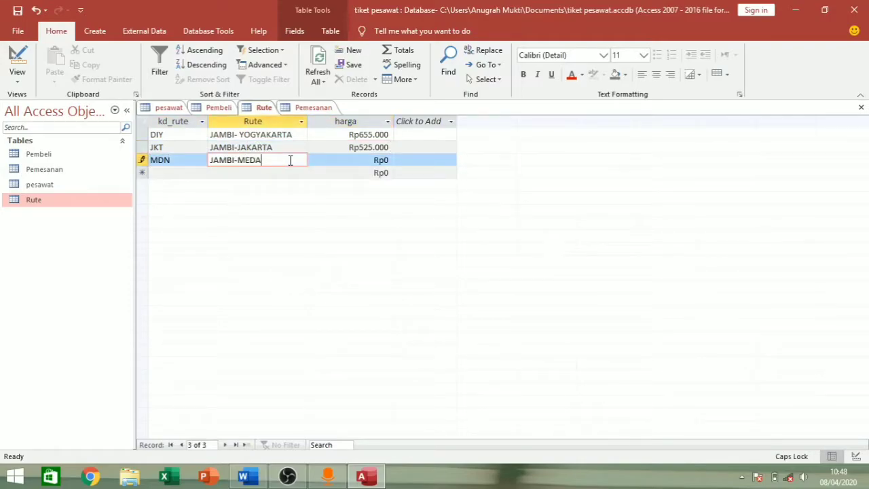
{"action": "left_click", "coordinate": [389, 161]}
{"action": "key", "text": "BackSpace"}
{"action": "type", "text": "435.000"}
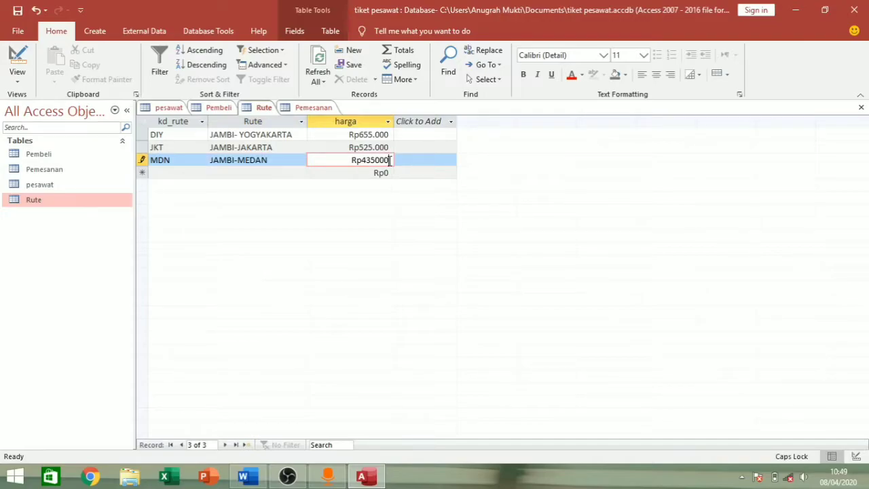
{"action": "key", "text": "Return"}
- Bring up the Pemesanan table's view options from its tab
{"action": "right_click", "coordinate": [267, 109]}
{"action": "key", "text": "Escape"}
{"action": "right_click", "coordinate": [285, 109]}
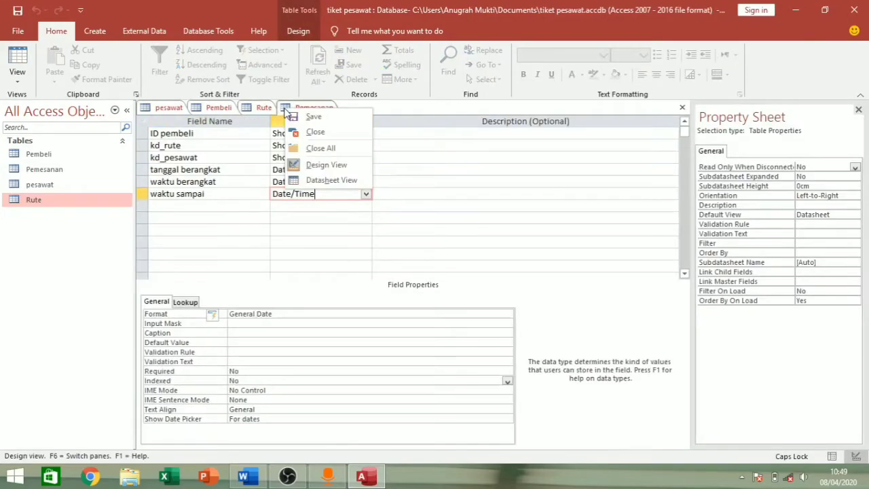
- Open the Pemesanan datasheet and set the first booking to buyer P01, route JKT, plane GI
{"action": "left_click", "coordinate": [320, 178]}
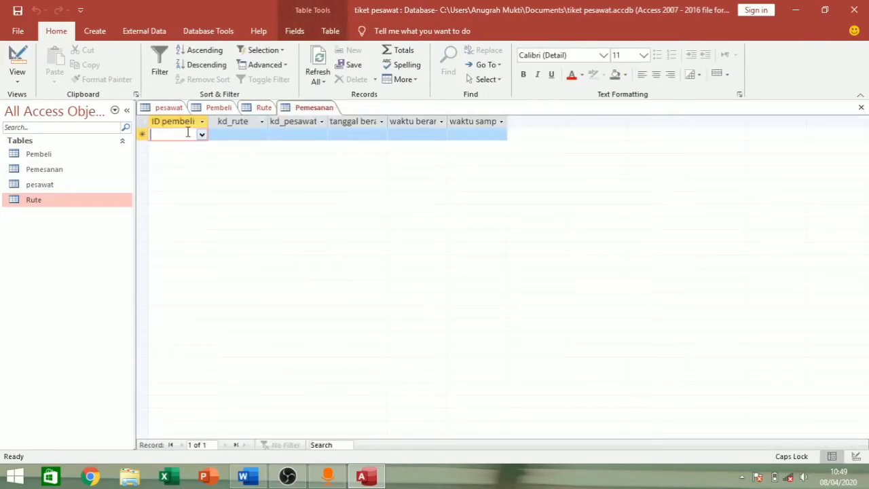
{"action": "left_click", "coordinate": [202, 136]}
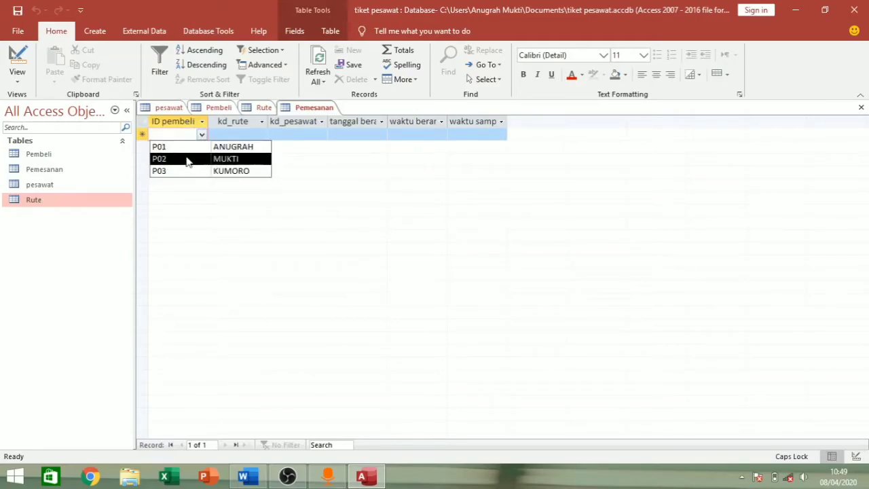
{"action": "left_click", "coordinate": [196, 148]}
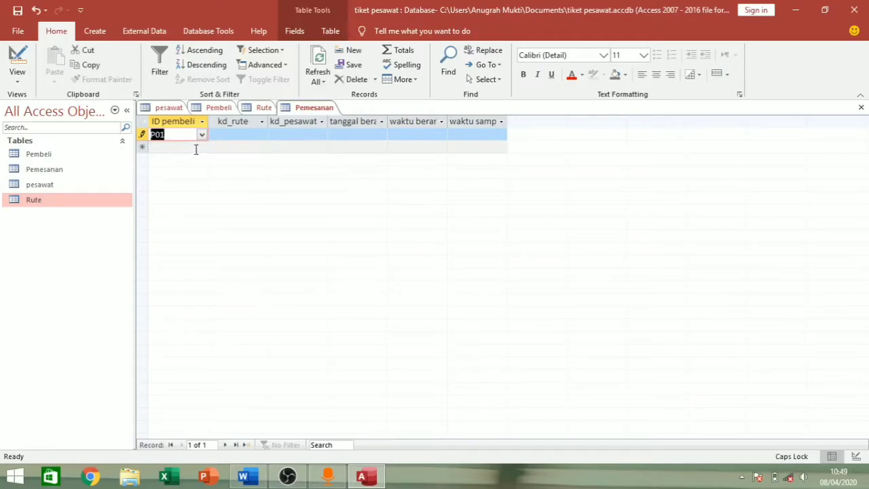
{"action": "left_click", "coordinate": [240, 123]}
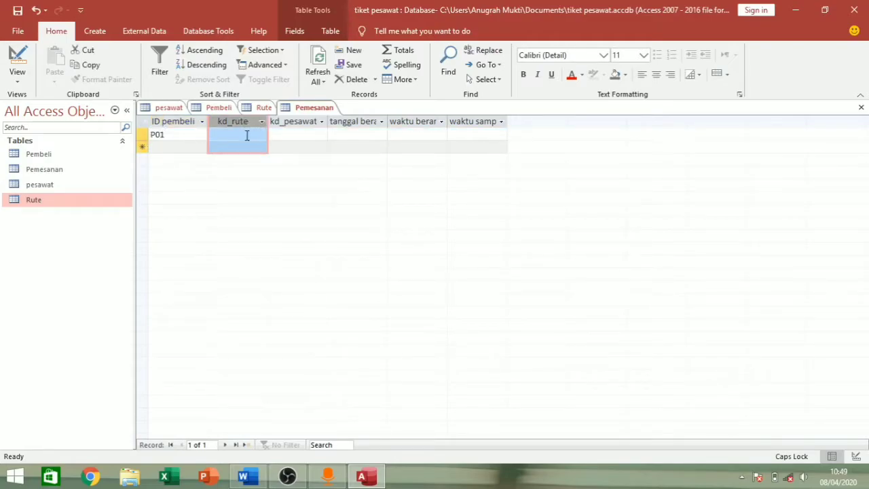
{"action": "left_click", "coordinate": [248, 136]}
{"action": "left_click", "coordinate": [262, 136]}
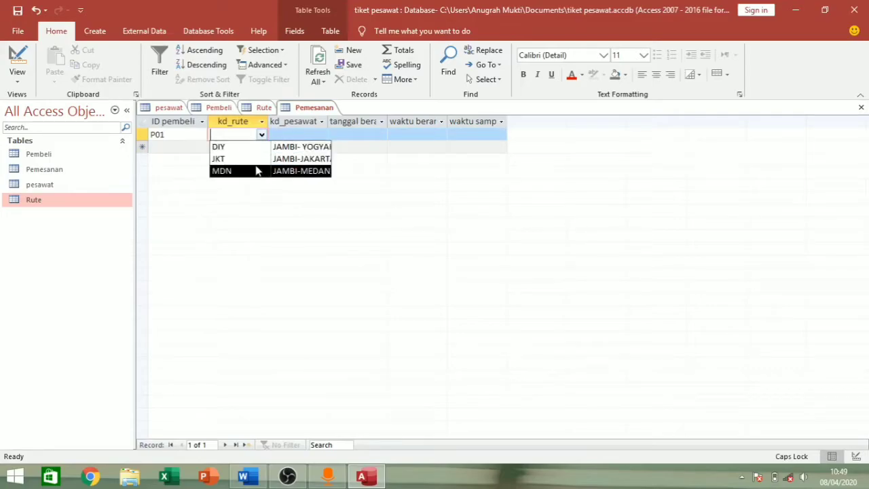
{"action": "left_click", "coordinate": [242, 158]}
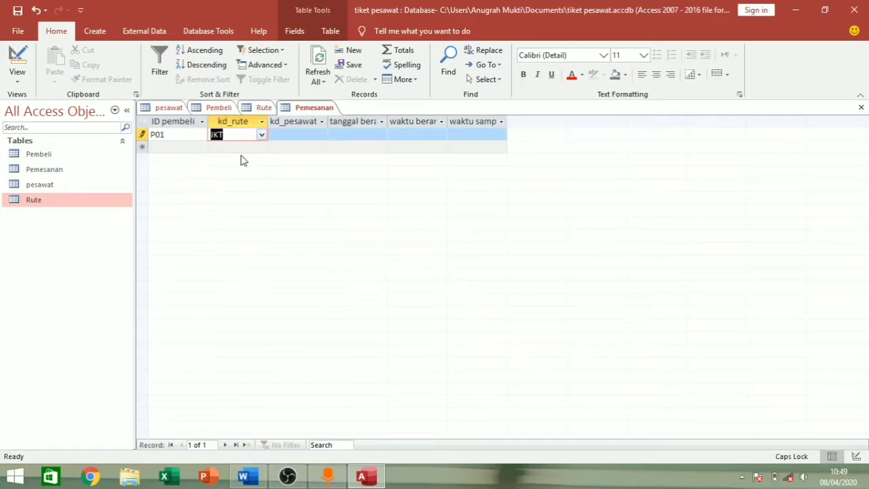
{"action": "left_click", "coordinate": [302, 124]}
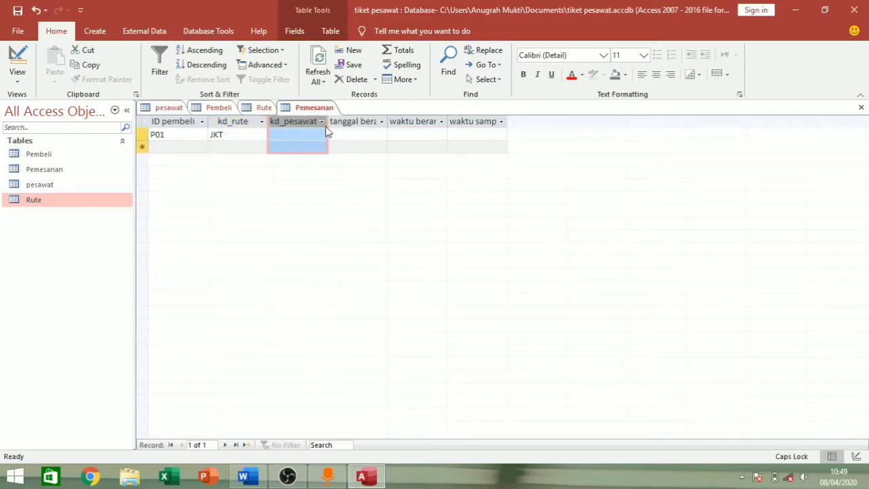
{"action": "left_click", "coordinate": [323, 122]}
{"action": "left_click", "coordinate": [291, 135]}
{"action": "left_click", "coordinate": [320, 134]}
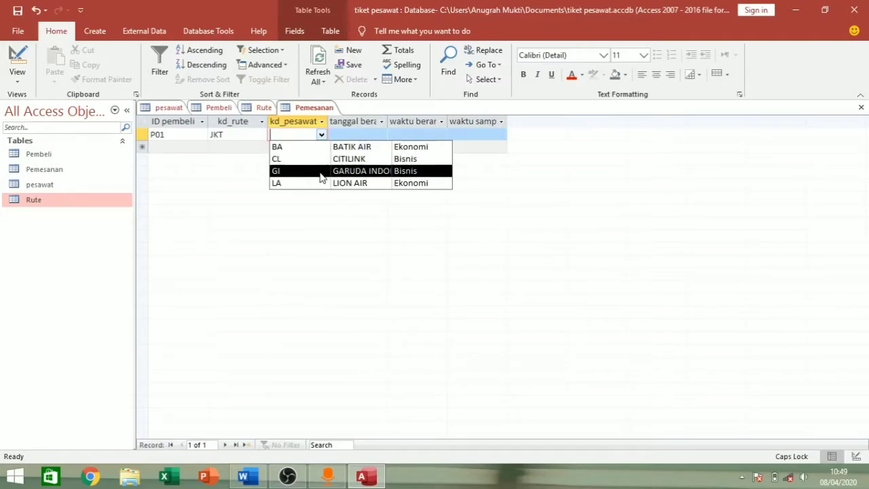
{"action": "left_click", "coordinate": [320, 172]}
- Give the first booking departure date 3 April 2020 and times 12:00 to 13:00
{"action": "left_click", "coordinate": [372, 137]}
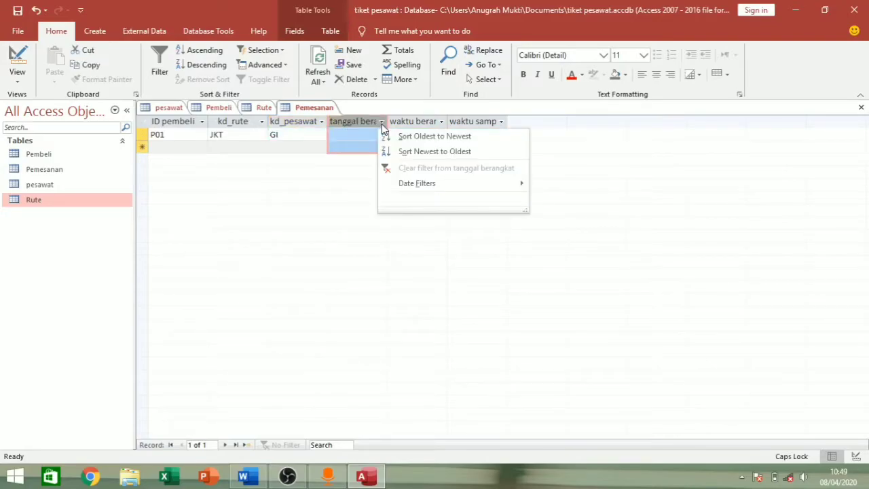
{"action": "left_click", "coordinate": [382, 125]}
{"action": "left_click", "coordinate": [371, 131]}
{"action": "left_click", "coordinate": [395, 134]}
{"action": "left_click", "coordinate": [375, 171]}
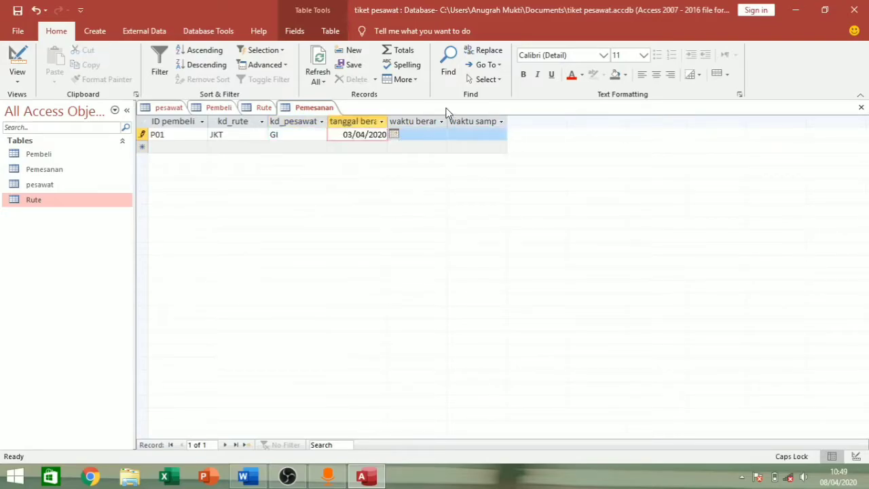
{"action": "key", "text": "Tab"}
{"action": "type", "text": "12:"}
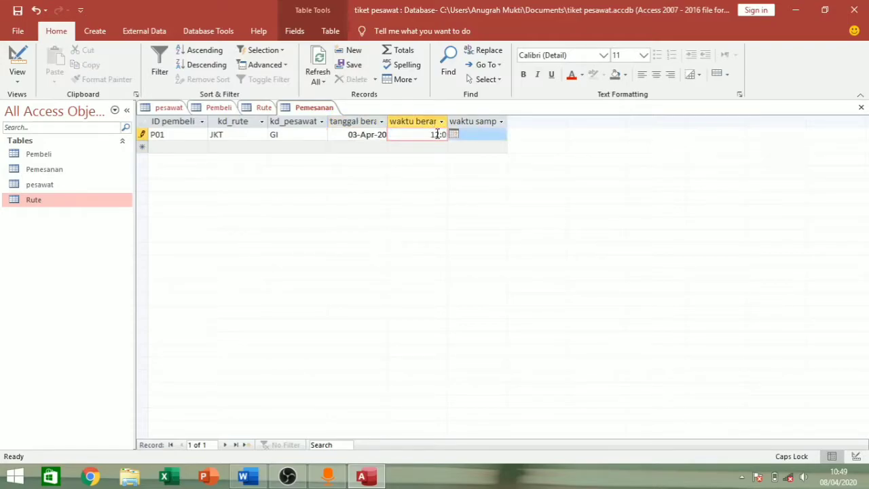
{"action": "type", "text": "00"}
{"action": "left_click", "coordinate": [489, 135]}
{"action": "type", "text": "13:00"}
- Start the second booking with buyer P02, route DIY and plane CL
{"action": "left_click", "coordinate": [202, 134]}
{"action": "left_click", "coordinate": [190, 158]}
{"action": "left_click", "coordinate": [202, 134]}
{"action": "left_click", "coordinate": [204, 147]}
{"action": "left_click", "coordinate": [202, 148]}
{"action": "left_click", "coordinate": [197, 171]}
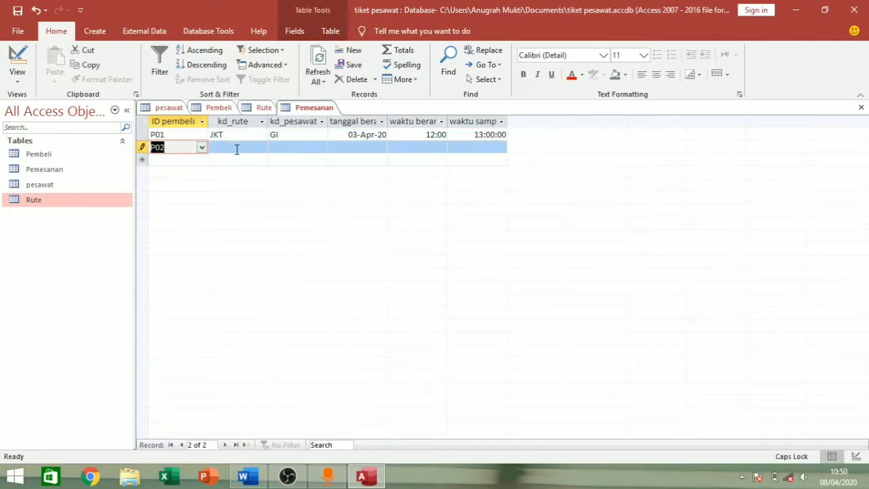
{"action": "left_click", "coordinate": [237, 148]}
{"action": "left_click", "coordinate": [262, 148]}
{"action": "left_click", "coordinate": [218, 159]}
{"action": "left_click", "coordinate": [321, 148]}
{"action": "left_click", "coordinate": [278, 168]}
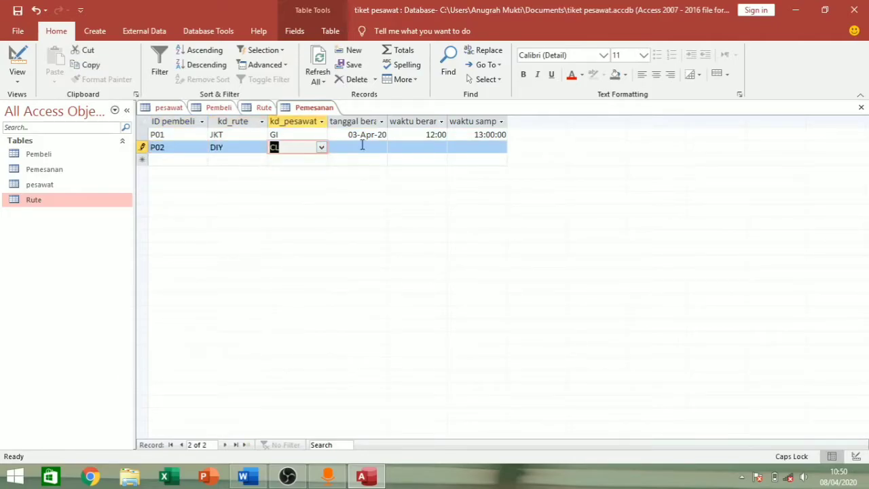
- Set the second booking's departure date to 10 April and arrival time 20:00
{"action": "left_click", "coordinate": [361, 147]}
{"action": "left_click", "coordinate": [394, 147]}
{"action": "left_click", "coordinate": [368, 194]}
{"action": "left_click", "coordinate": [441, 148]}
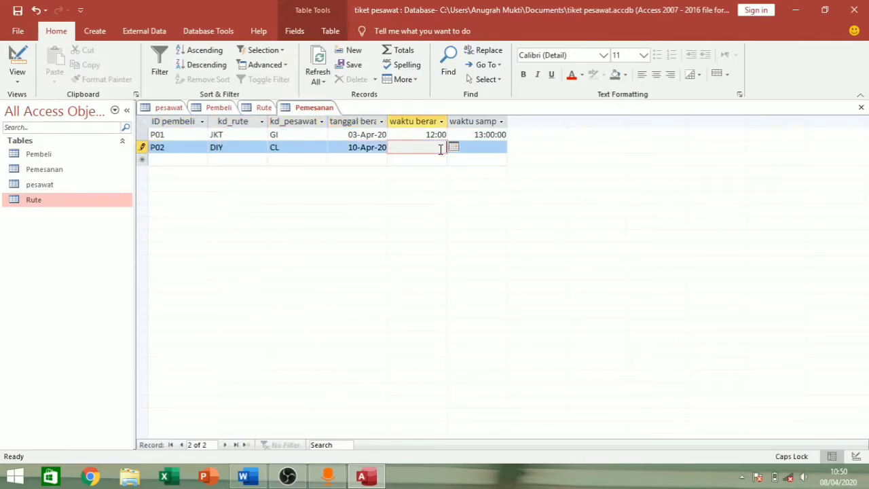
{"action": "left_click", "coordinate": [466, 148]}
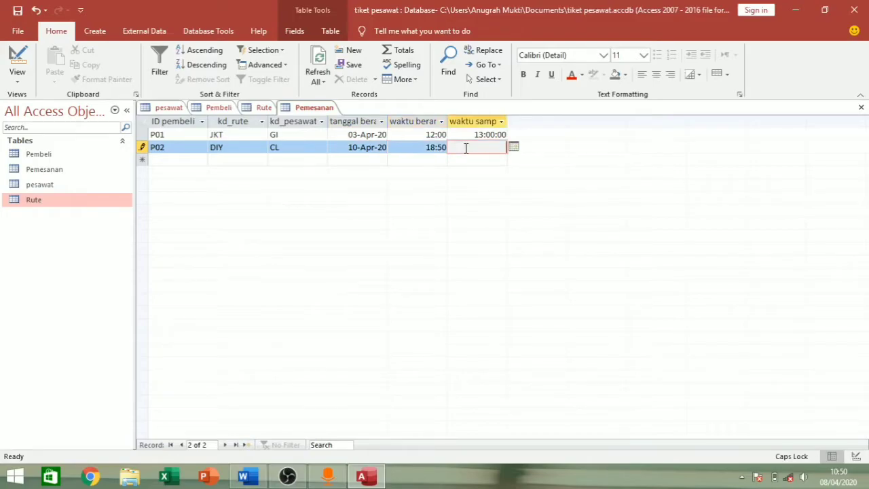
{"action": "type", "text": "20:00"}
- Start the third booking with buyer P03, route MDN and plane BA
{"action": "left_click", "coordinate": [181, 159]}
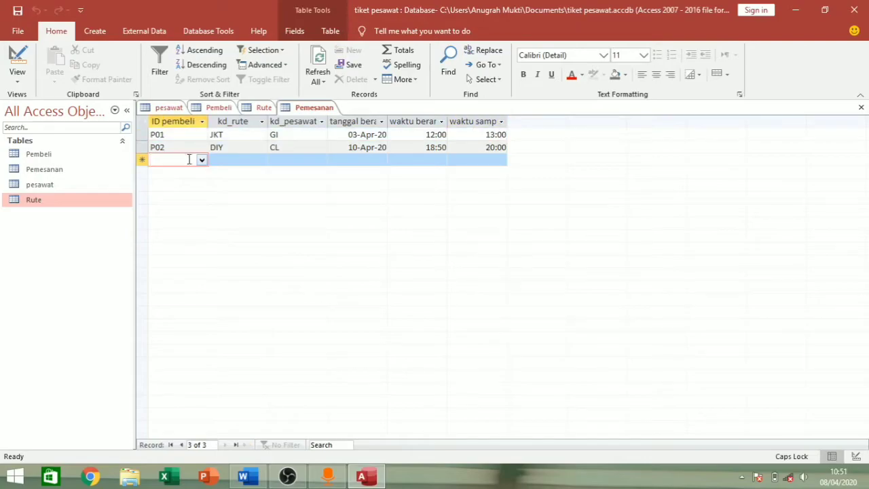
{"action": "left_click", "coordinate": [202, 160]}
{"action": "left_click", "coordinate": [201, 196]}
{"action": "left_click", "coordinate": [261, 160]}
{"action": "left_click", "coordinate": [224, 196]}
{"action": "left_click", "coordinate": [322, 159]}
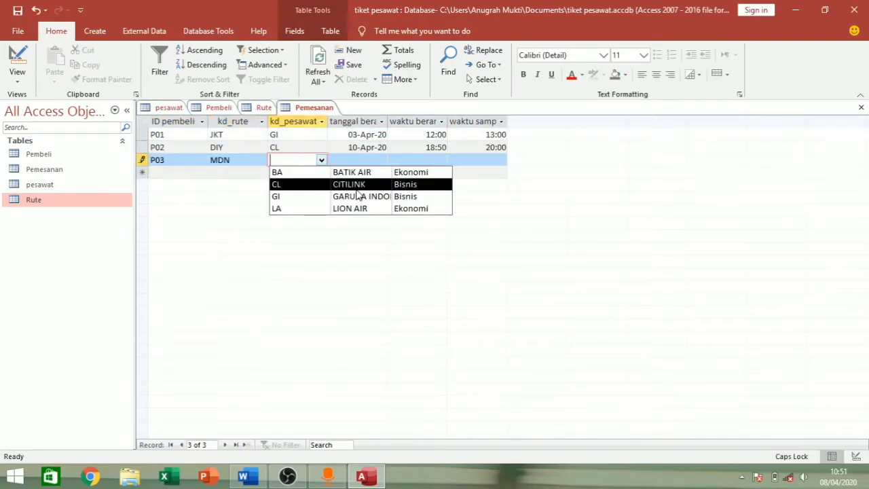
{"action": "left_click", "coordinate": [319, 170]}
- Set the third booking to 9 April, departing 15:20 and arriving 16:10, and save it
{"action": "left_click", "coordinate": [361, 159]}
{"action": "left_click", "coordinate": [392, 160]}
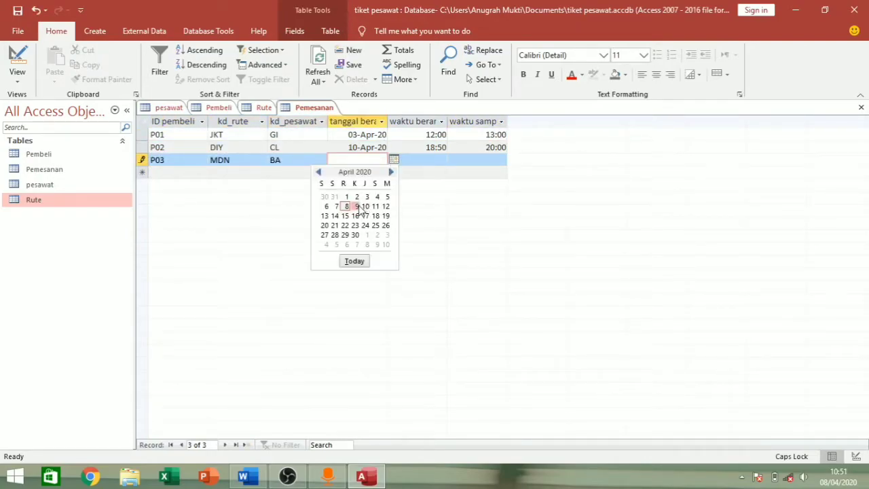
{"action": "left_click", "coordinate": [358, 206]}
{"action": "left_click", "coordinate": [447, 159]}
{"action": "type", "text": "15:"}
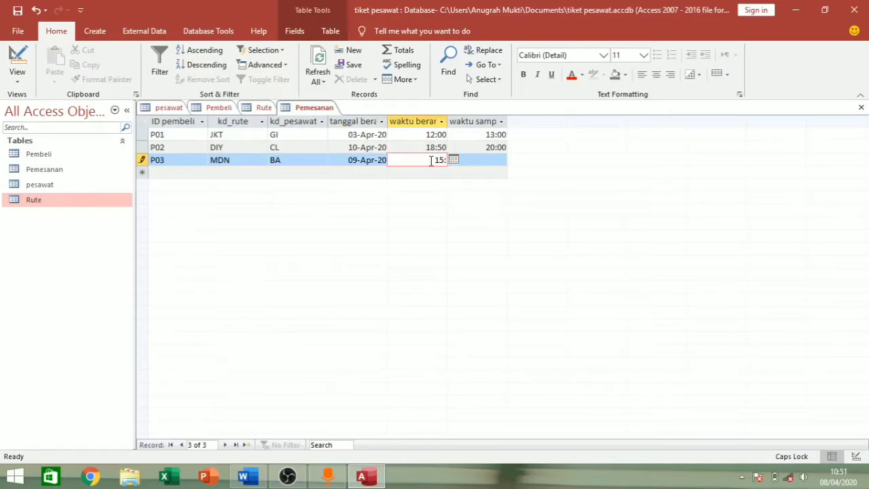
{"action": "type", "text": "20"}
{"action": "left_click", "coordinate": [470, 162]}
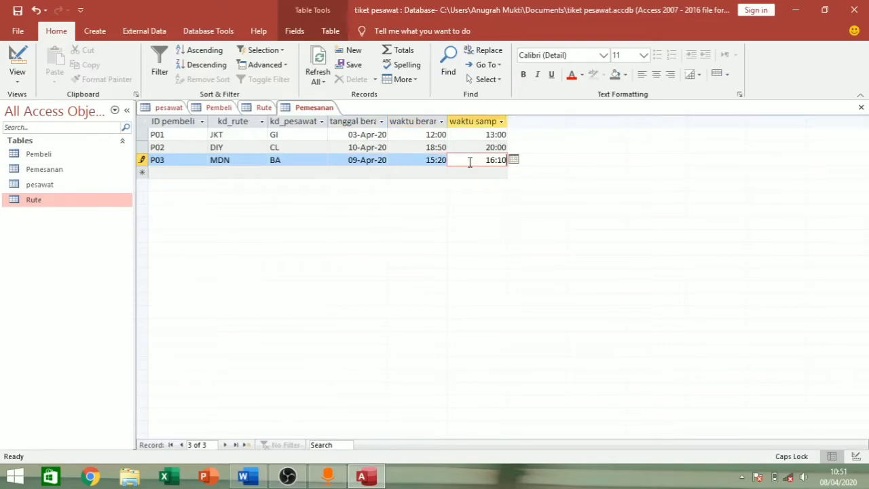
{"action": "right_click", "coordinate": [306, 110]}
{"action": "left_click", "coordinate": [328, 119]}
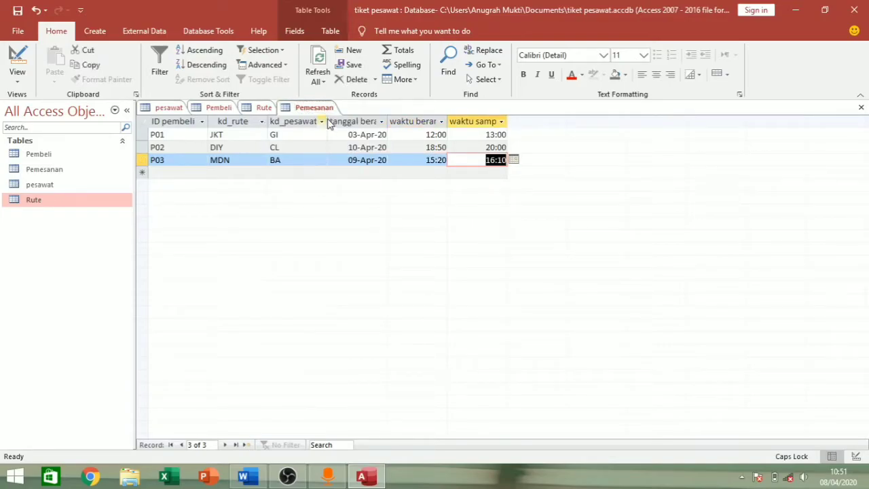
{"action": "right_click", "coordinate": [291, 110]}
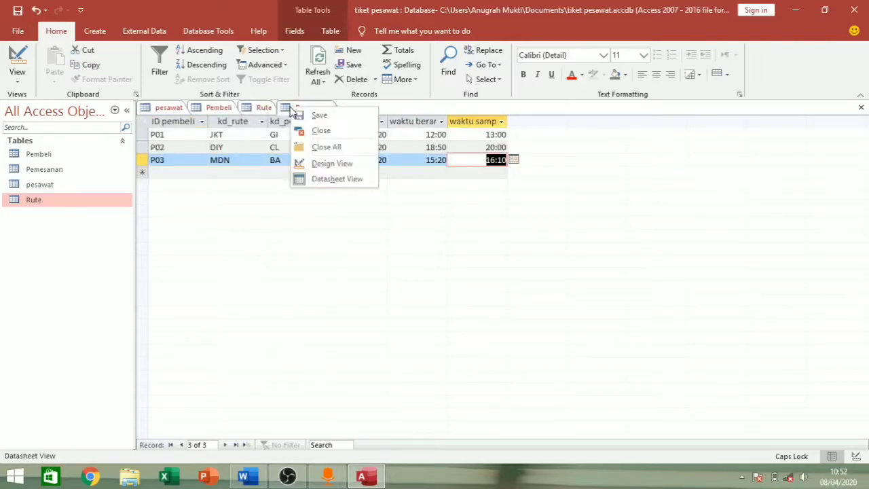
- Close all open tables and open Relationships from the Database Tools ribbon
{"action": "left_click", "coordinate": [326, 148]}
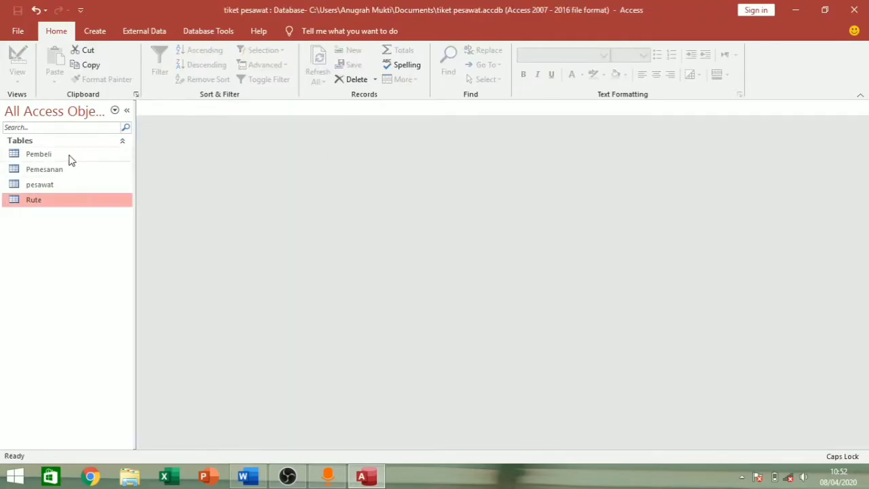
{"action": "left_click", "coordinate": [72, 160]}
{"action": "left_click", "coordinate": [76, 171]}
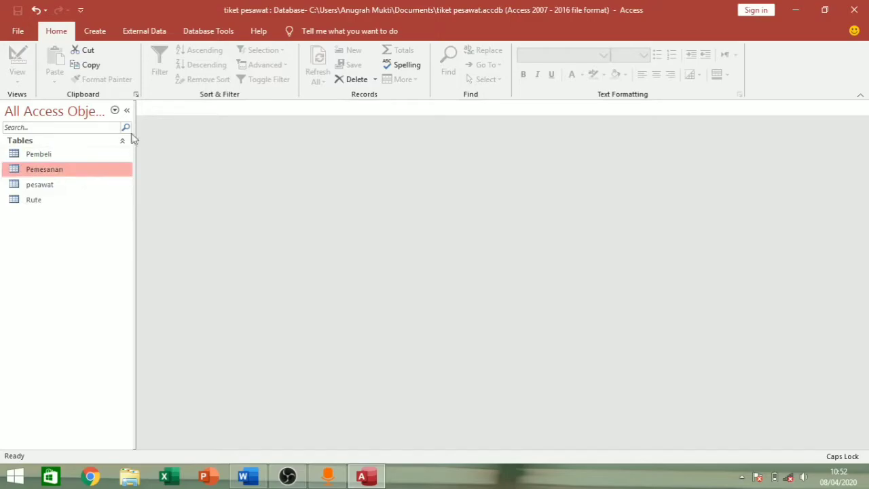
{"action": "left_click", "coordinate": [97, 34]}
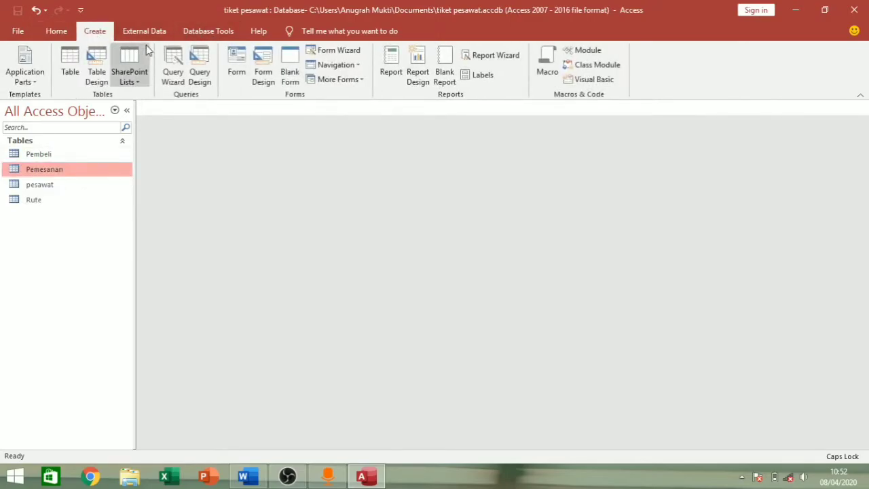
{"action": "left_click", "coordinate": [226, 31]}
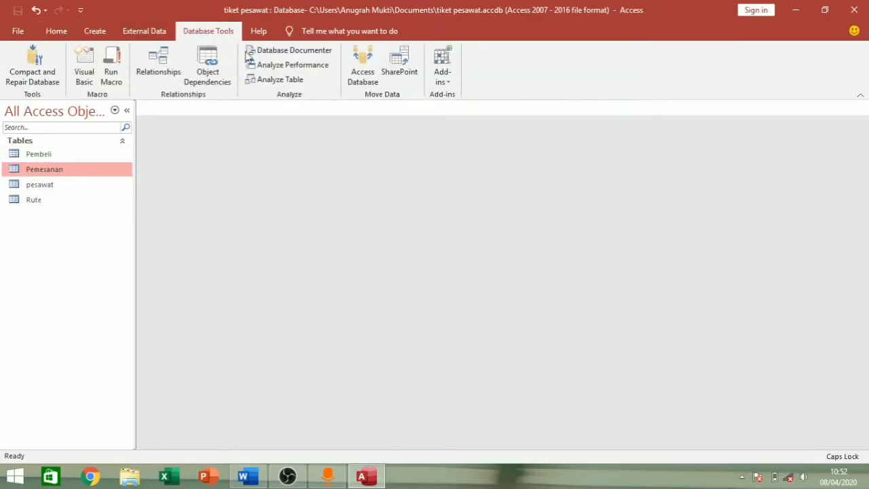
{"action": "left_click", "coordinate": [160, 68]}
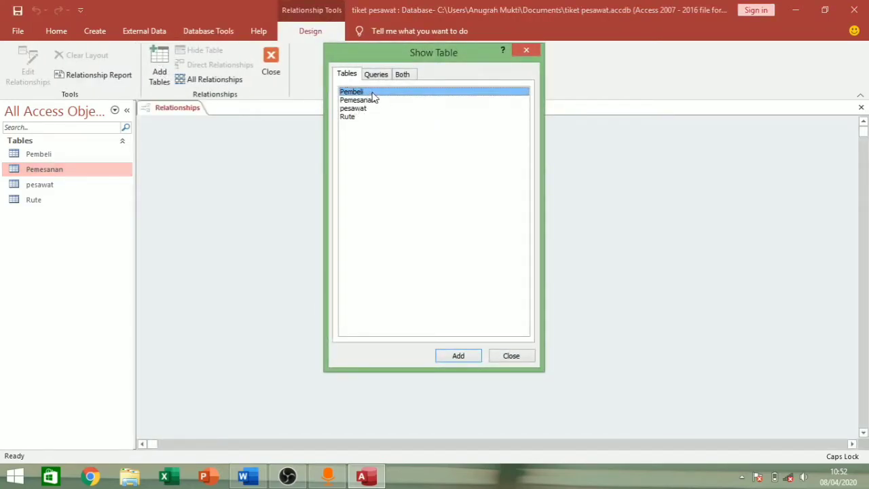
- Add Pembeli, Pemesanan, pesawat and Rute from Show Table, then close the dialog
{"action": "left_click", "coordinate": [373, 118], "text": "shift"}
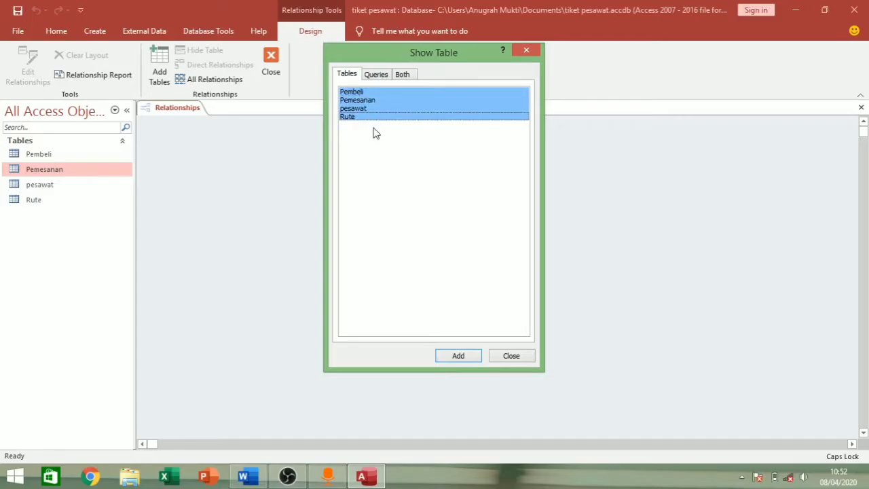
{"action": "left_click", "coordinate": [458, 358]}
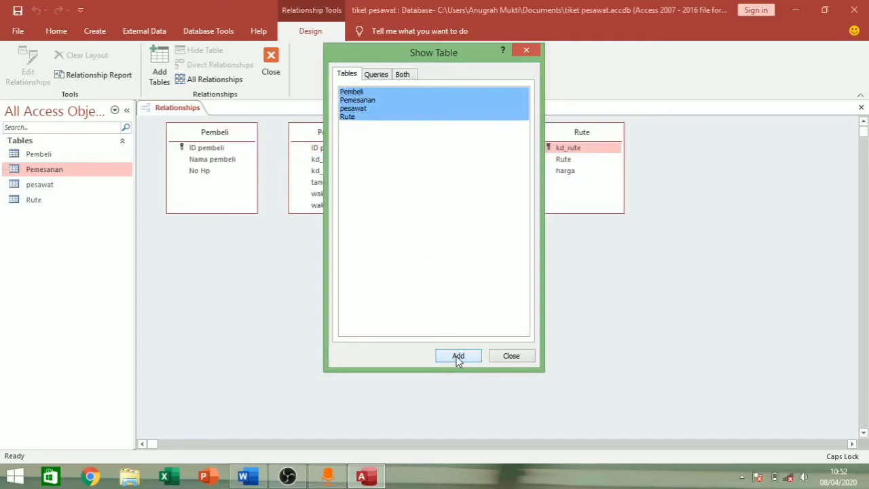
{"action": "left_click", "coordinate": [511, 356]}
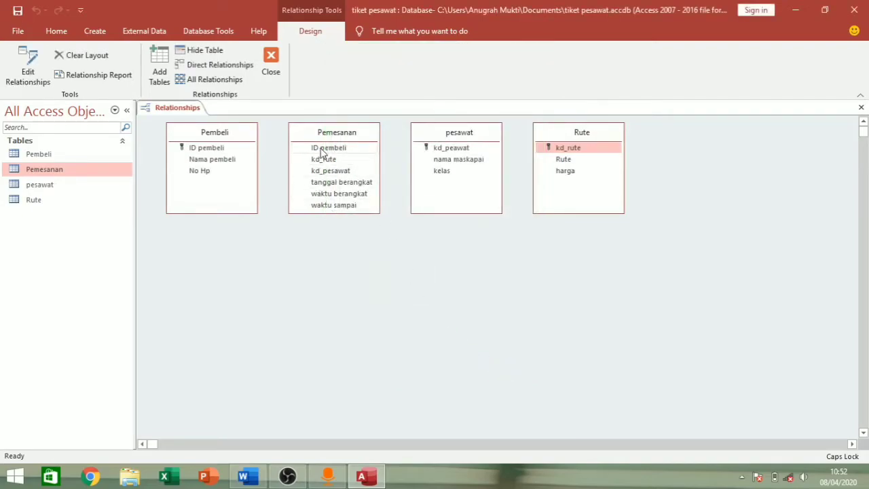
- Link Pemesanan's ID pembeli to Pembeli with referential integrity and cascade delete
{"action": "left_click_drag", "start_coordinate": [324, 152], "coordinate": [221, 151]}
{"action": "left_click", "coordinate": [336, 196]}
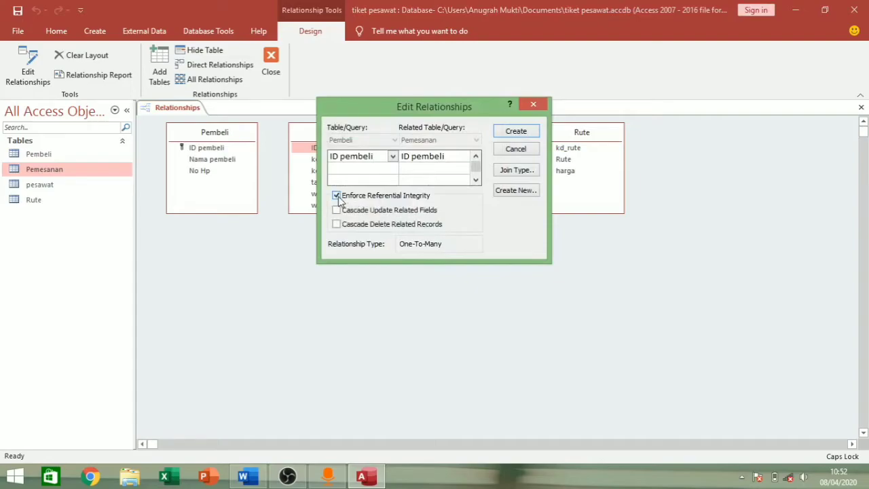
{"action": "left_click", "coordinate": [337, 224]}
{"action": "left_click", "coordinate": [517, 131]}
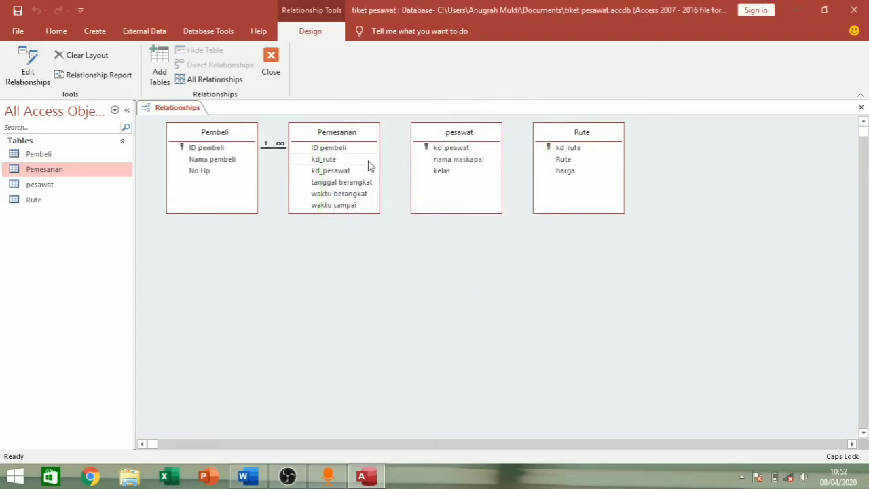
- Link Pemesanan's kd_rute to Rute with referential integrity enforced
{"action": "left_click_drag", "start_coordinate": [344, 163], "coordinate": [566, 150]}
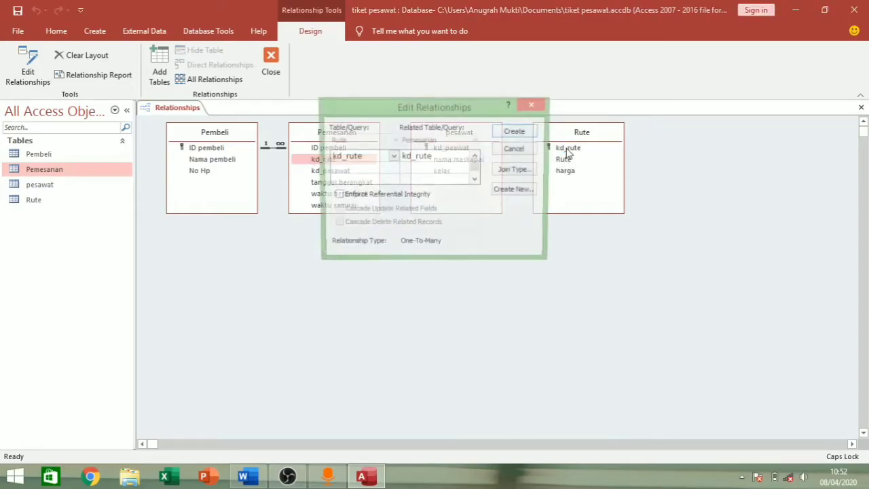
{"action": "left_click", "coordinate": [337, 196]}
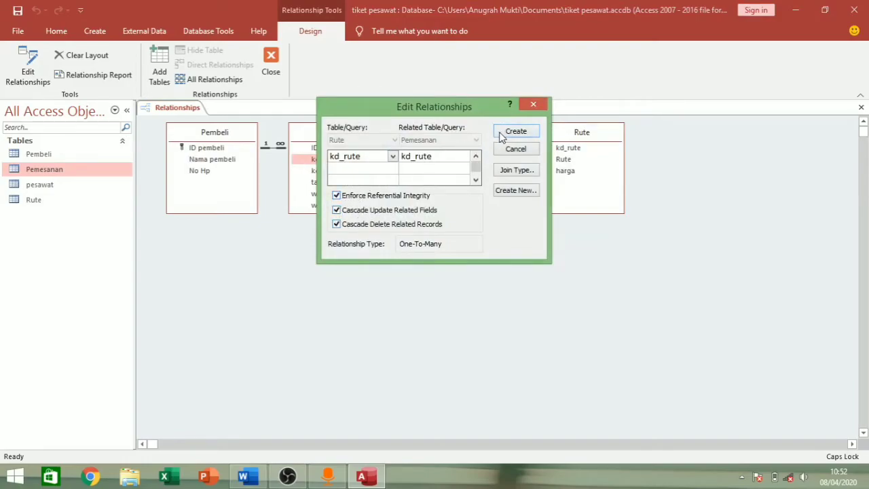
{"action": "left_click", "coordinate": [517, 132]}
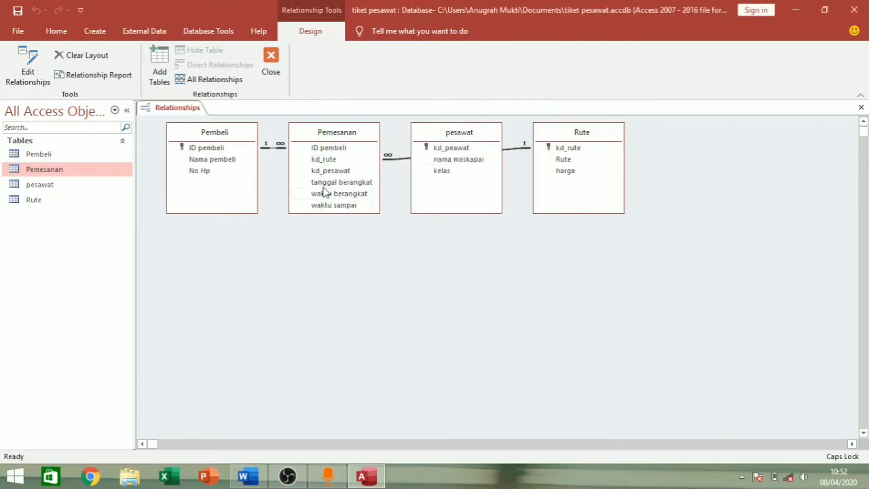
- Link Pemesanan's kd_pesawat to pesawat with referential integrity, cascade updates and deletes
{"action": "left_click_drag", "start_coordinate": [324, 172], "coordinate": [447, 148]}
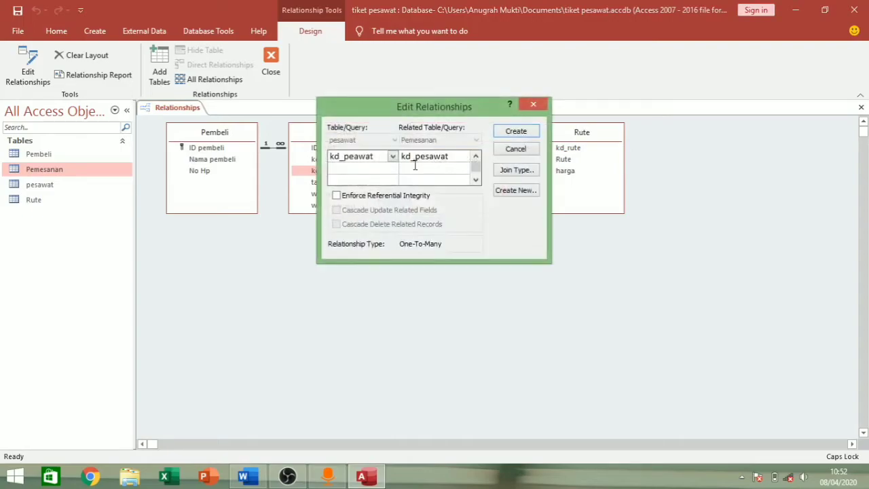
{"action": "left_click", "coordinate": [337, 195]}
{"action": "left_click", "coordinate": [337, 210]}
{"action": "left_click", "coordinate": [337, 224]}
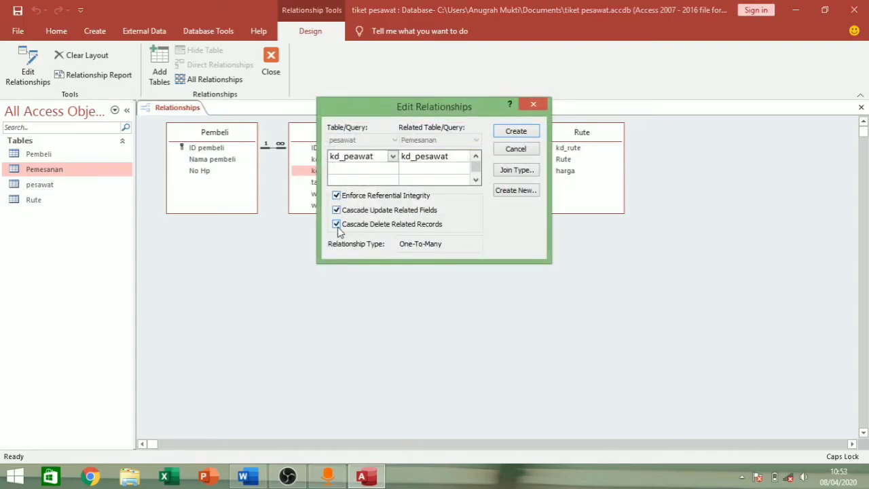
{"action": "left_click", "coordinate": [519, 134]}
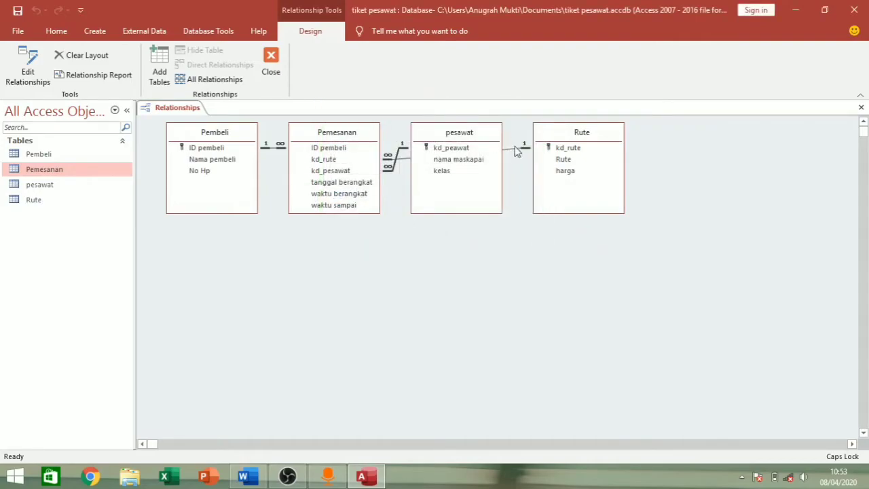
- Move pesawat below the others and Rute next to Pemesanan in the layout
{"action": "left_click_drag", "start_coordinate": [491, 134], "coordinate": [489, 263]}
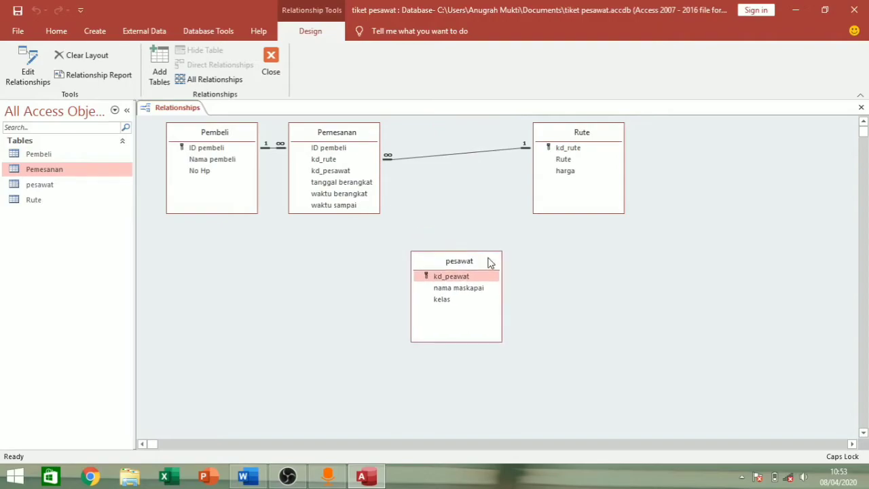
{"action": "left_click_drag", "start_coordinate": [567, 135], "coordinate": [442, 131]}
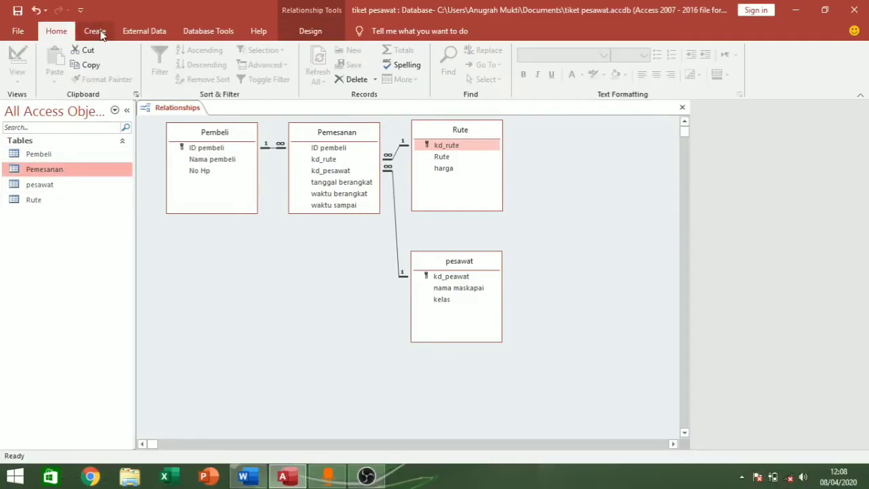
{"action": "left_click", "coordinate": [95, 31]}
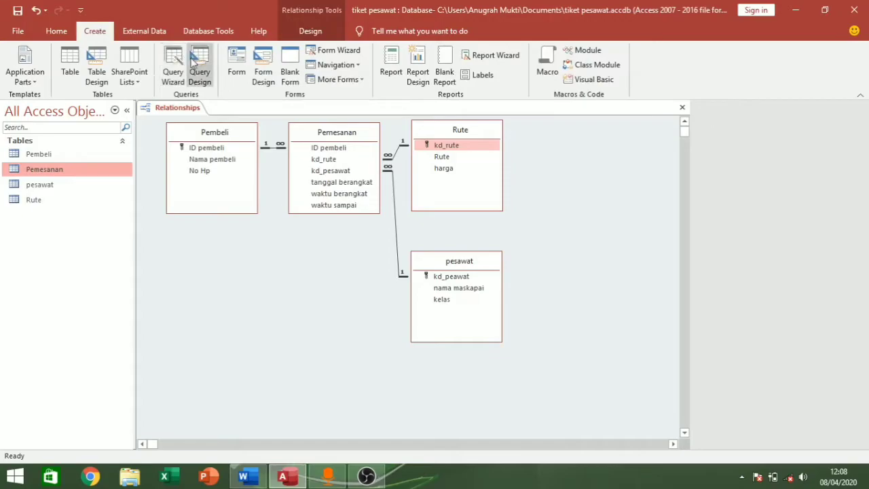
- Start a new query design and add all four tables: Pembeli, Pemesanan, Rute and pesawat
{"action": "left_click", "coordinate": [199, 66]}
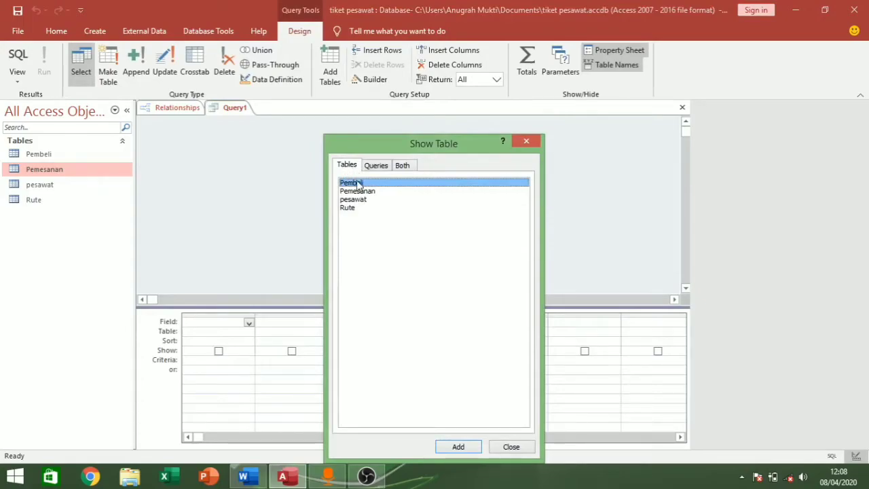
{"action": "left_click_drag", "start_coordinate": [358, 186], "coordinate": [367, 226]}
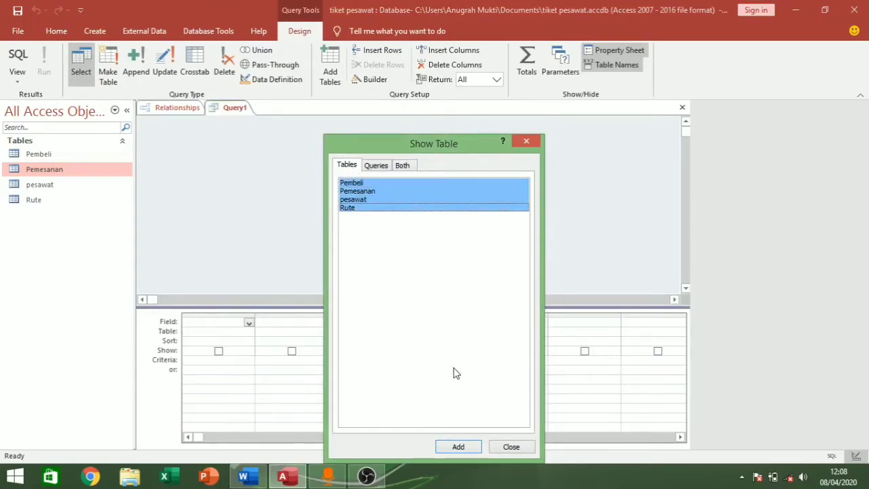
{"action": "left_click", "coordinate": [467, 447]}
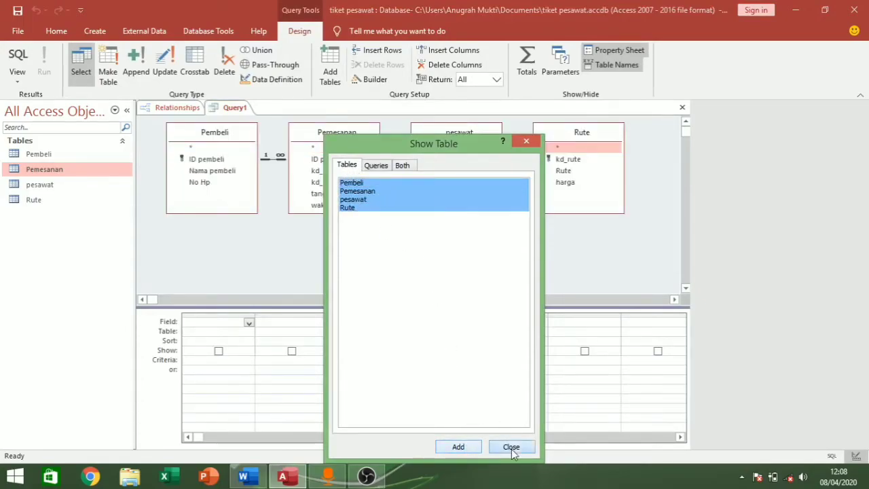
{"action": "left_click", "coordinate": [511, 447]}
- Resize the table boxes to fit their fields and place Rute above pesawat beside Pemesanan
{"action": "mouse_move", "coordinate": [344, 214]}
{"action": "left_mouse_down"}
{"action": "mouse_move", "coordinate": [346, 243]}
{"action": "mouse_move", "coordinate": [346, 231]}
{"action": "left_mouse_up"}
{"action": "left_click_drag", "start_coordinate": [445, 213], "coordinate": [448, 192]}
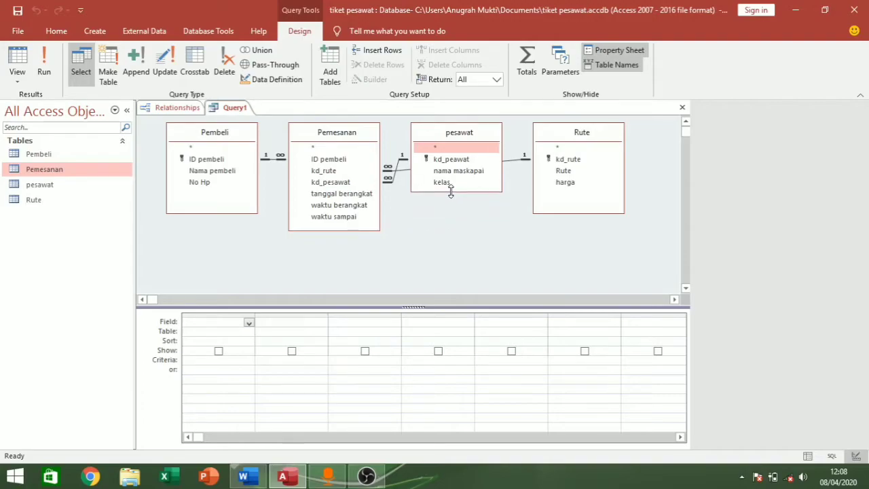
{"action": "left_click_drag", "start_coordinate": [588, 214], "coordinate": [587, 191]}
{"action": "left_click_drag", "start_coordinate": [468, 136], "coordinate": [463, 231]}
{"action": "left_click_drag", "start_coordinate": [594, 128], "coordinate": [467, 133]}
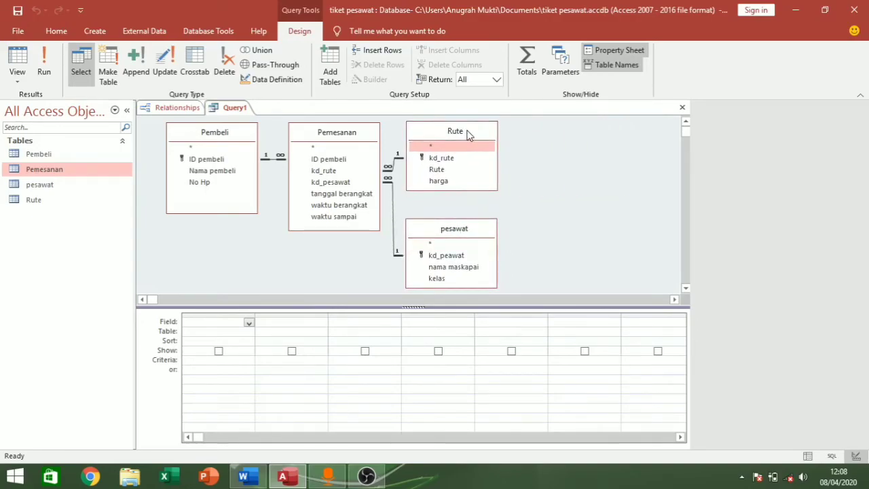
{"action": "left_click", "coordinate": [561, 182]}
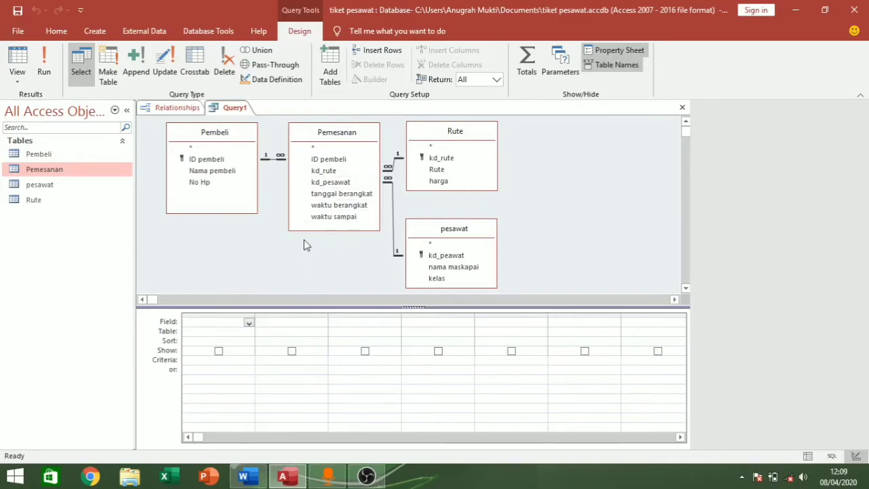
- Add ID pembeli, Nama pembeli, kd_rute, Rute and kd_pesawat to the query grid
{"action": "double_click", "coordinate": [328, 161]}
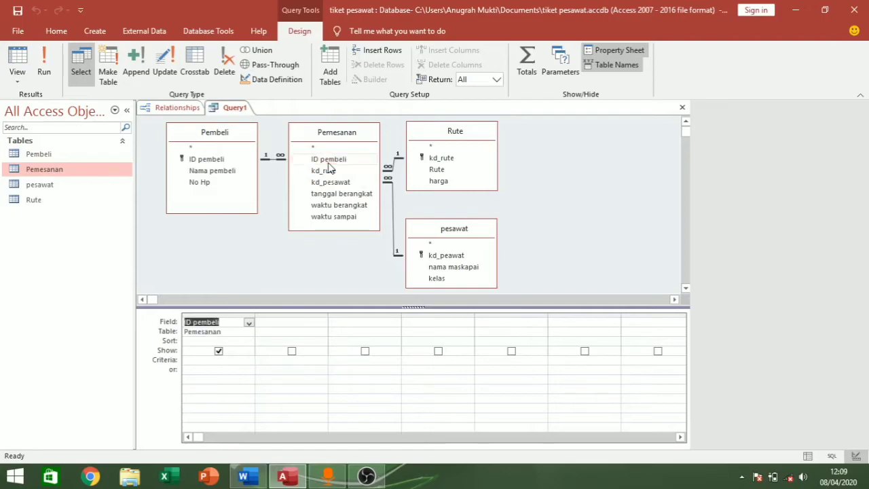
{"action": "double_click", "coordinate": [236, 174]}
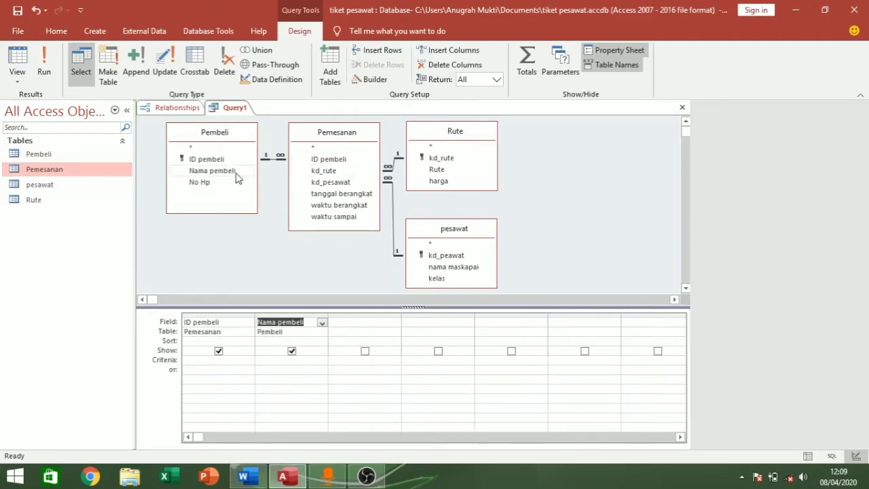
{"action": "double_click", "coordinate": [344, 173]}
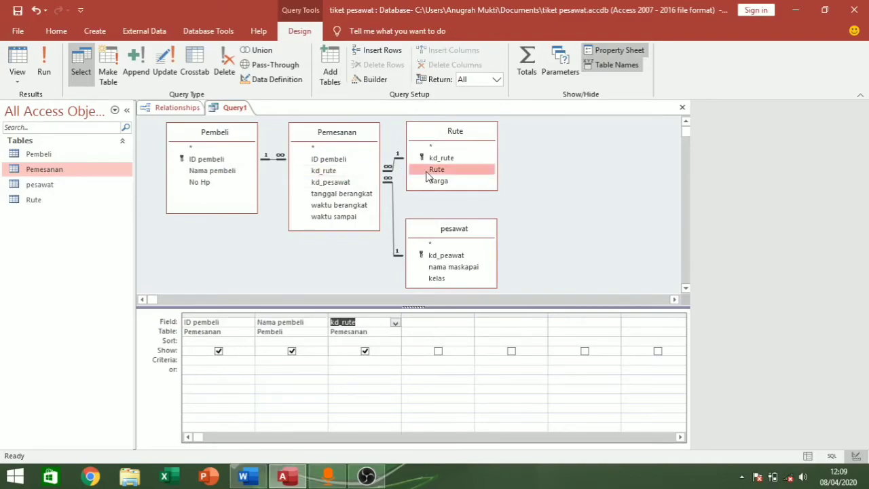
{"action": "double_click", "coordinate": [428, 171]}
{"action": "double_click", "coordinate": [347, 185]}
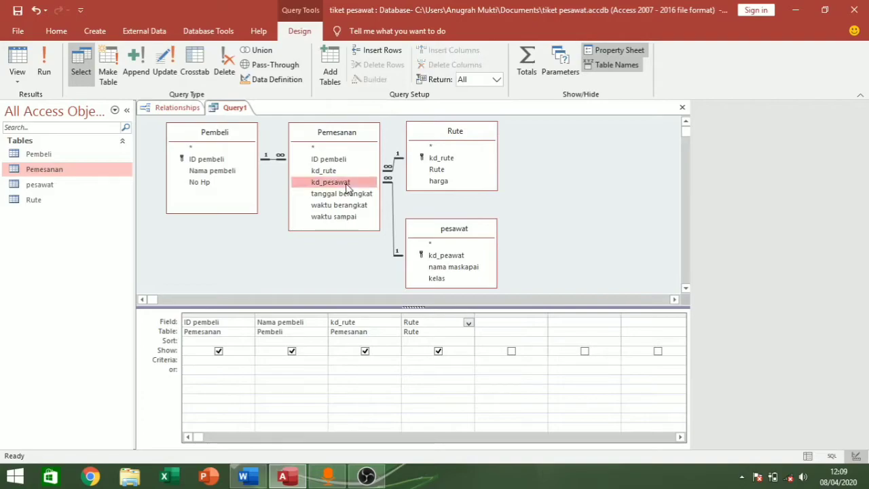
- Add nama maskapai, kelas, tanggal berangkat, waktu berangkat and waktu sampai, then open Expression Builder for a new column
{"action": "double_click", "coordinate": [458, 269]}
{"action": "left_click", "coordinate": [441, 277]}
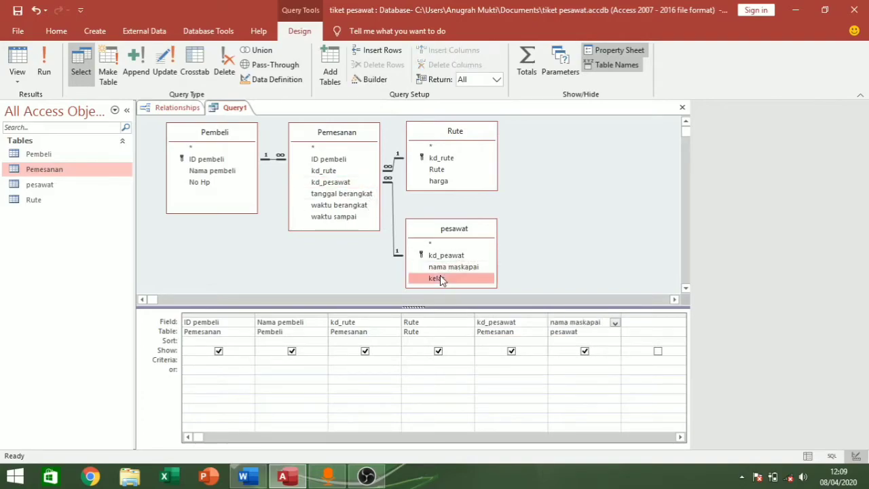
{"action": "double_click", "coordinate": [440, 277]}
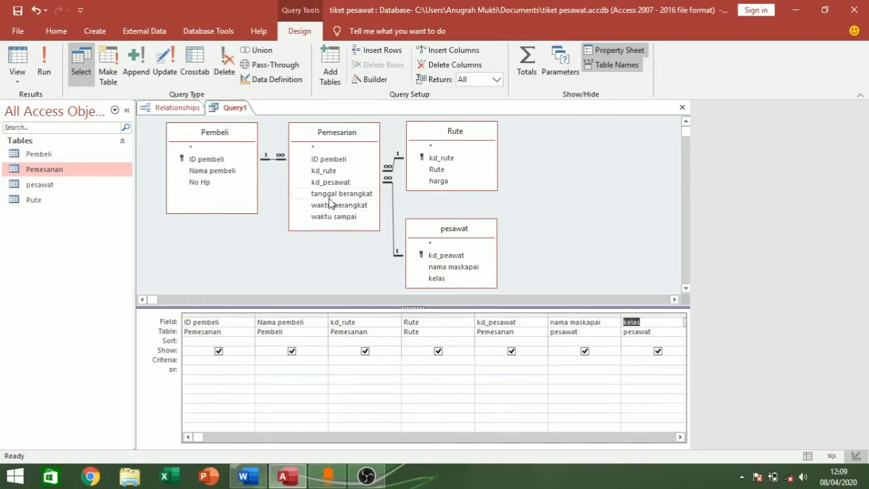
{"action": "double_click", "coordinate": [332, 197]}
{"action": "left_click", "coordinate": [680, 437]}
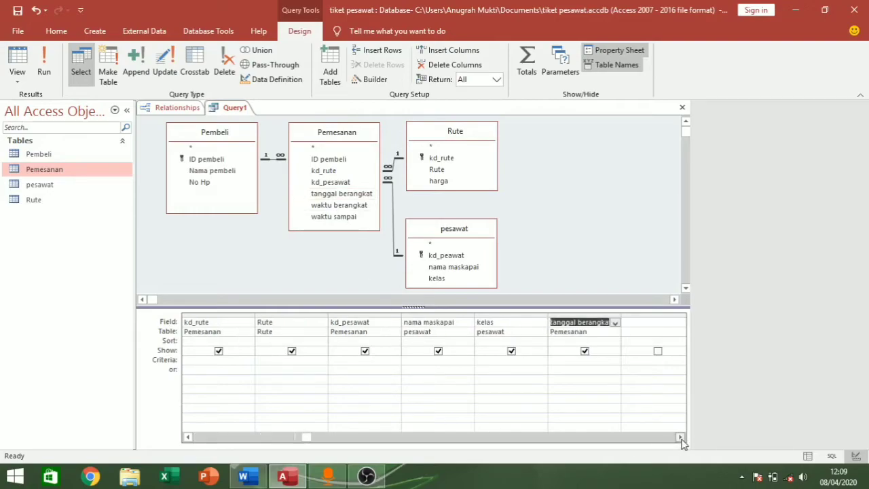
{"action": "left_click", "coordinate": [681, 438]}
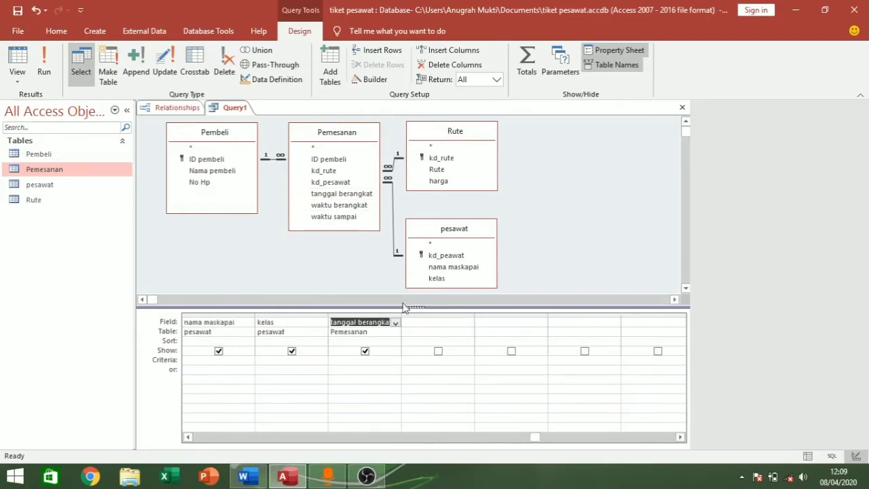
{"action": "double_click", "coordinate": [343, 205]}
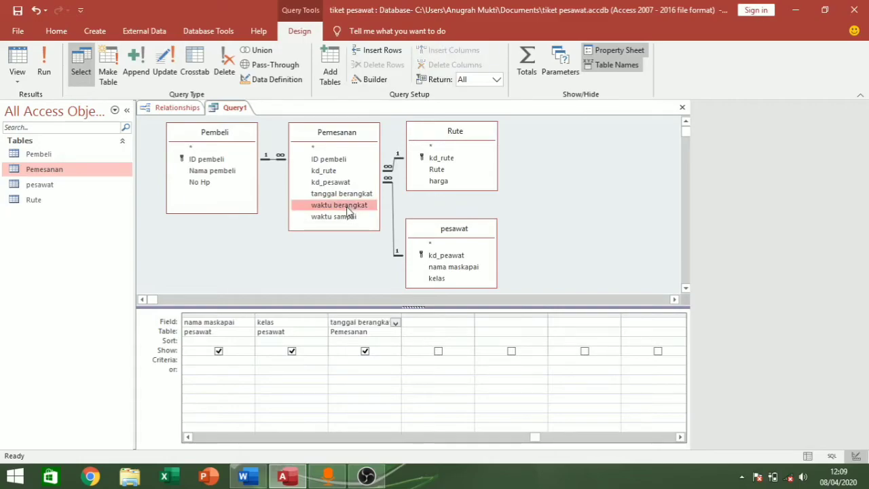
{"action": "double_click", "coordinate": [352, 217]}
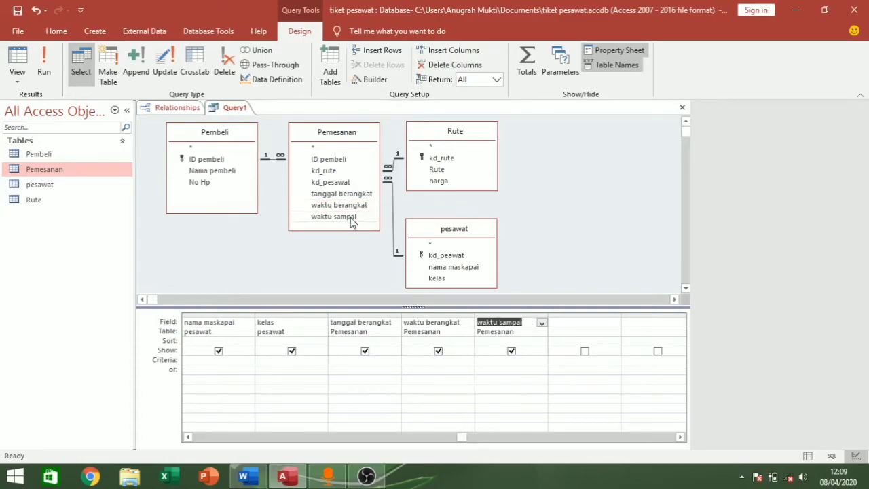
{"action": "left_click", "coordinate": [570, 324]}
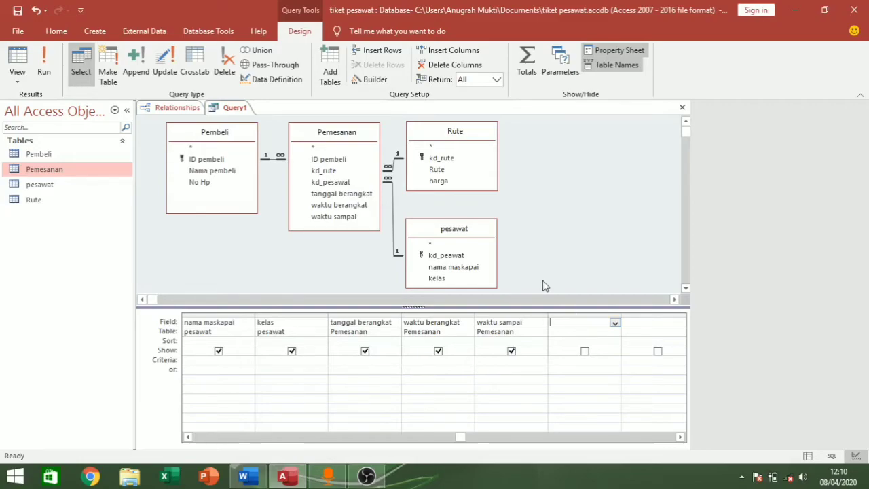
{"action": "left_click", "coordinate": [373, 79]}
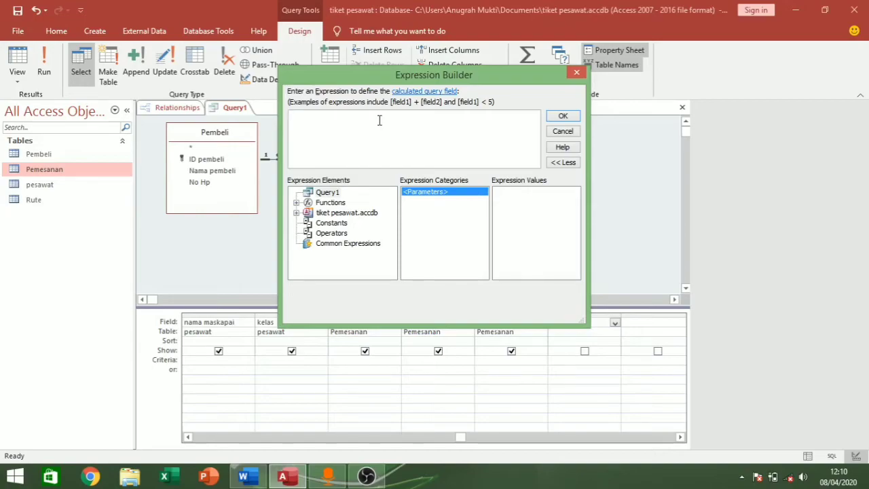
- Begin the expression 'Harga Tiket: iif(' with the condition [pesawat]![kelas]="Bisnis"
{"action": "type", "text": "Ha"}
{"action": "key", "text": "BackSpace"}
{"action": "type", "text": "arga Tiket: "}
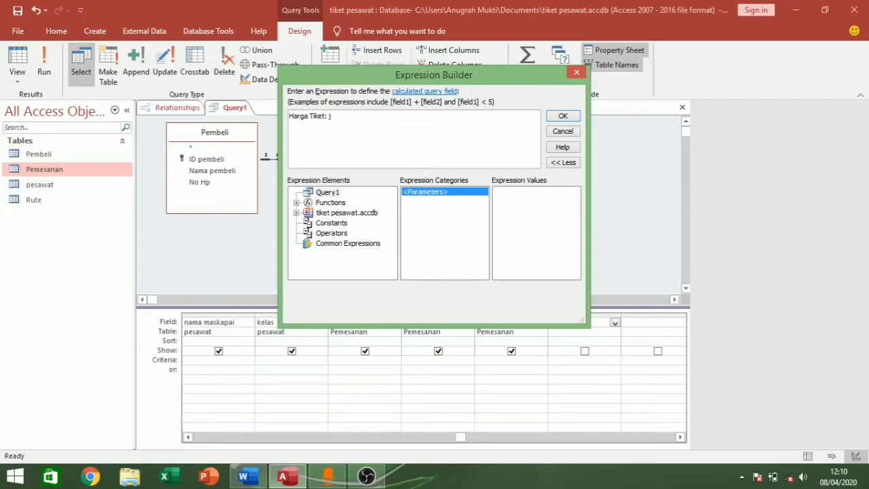
{"action": "type", "text": "iif"}
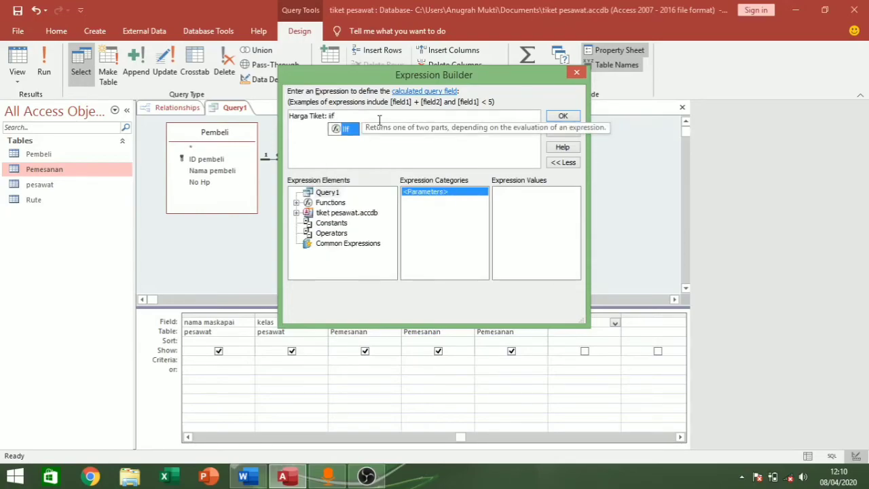
{"action": "type", "text": "("}
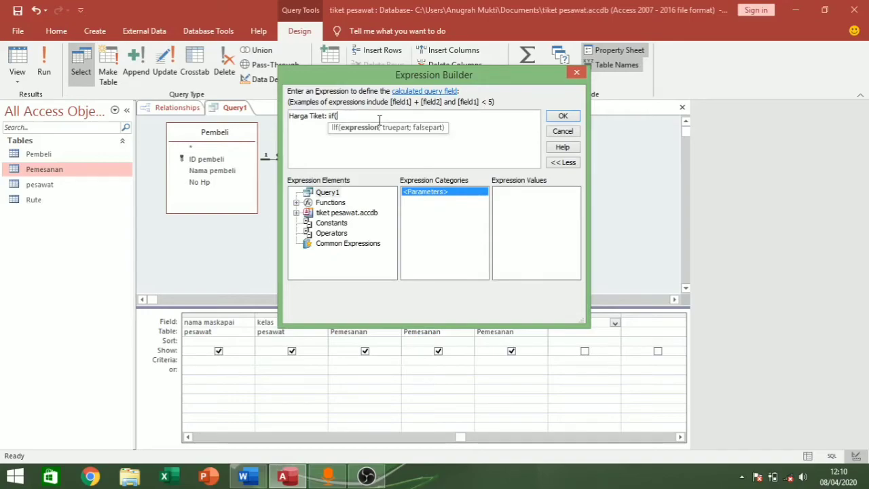
{"action": "double_click", "coordinate": [326, 213]}
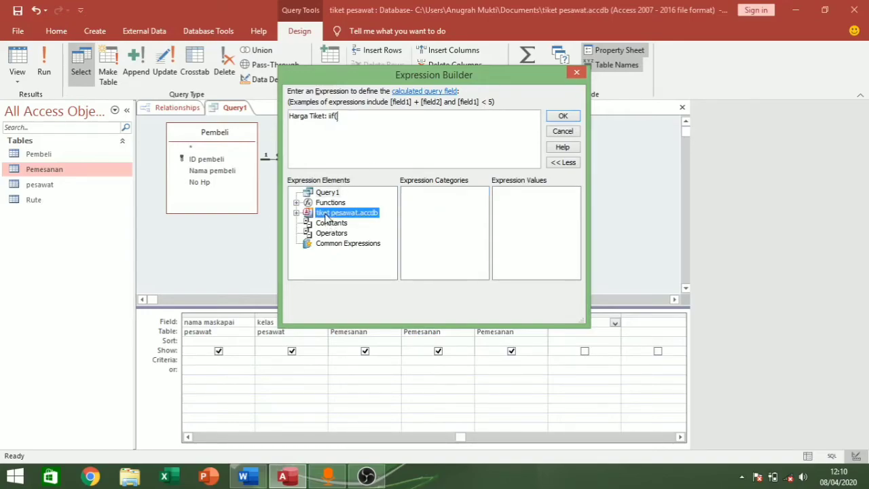
{"action": "double_click", "coordinate": [338, 223]}
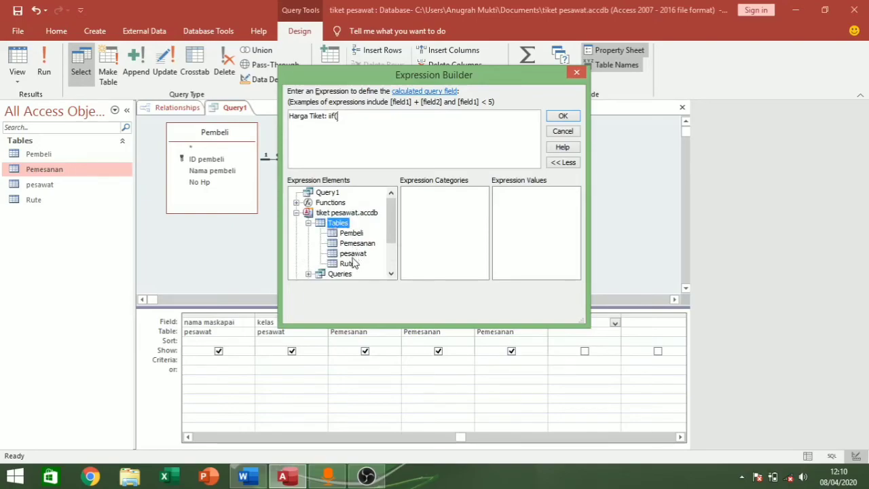
{"action": "left_click", "coordinate": [351, 257]}
{"action": "left_click", "coordinate": [409, 217]}
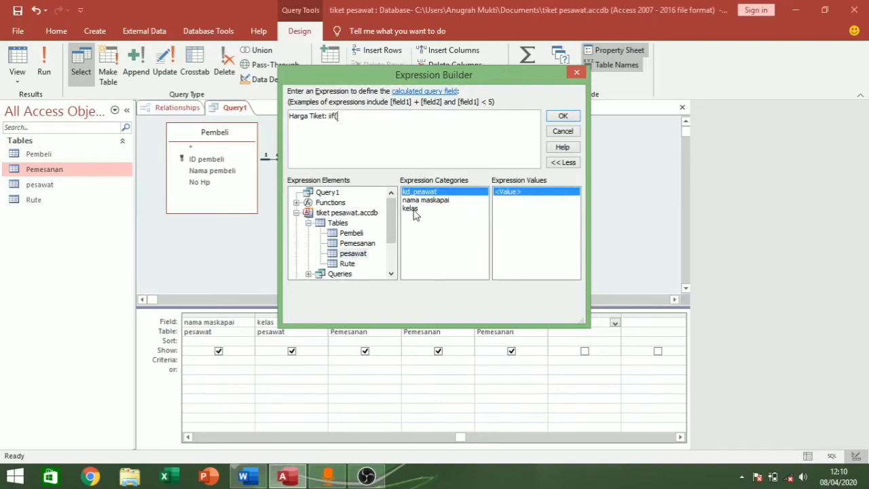
{"action": "double_click", "coordinate": [414, 209]}
{"action": "type", "text": "=\"Bisnis"}
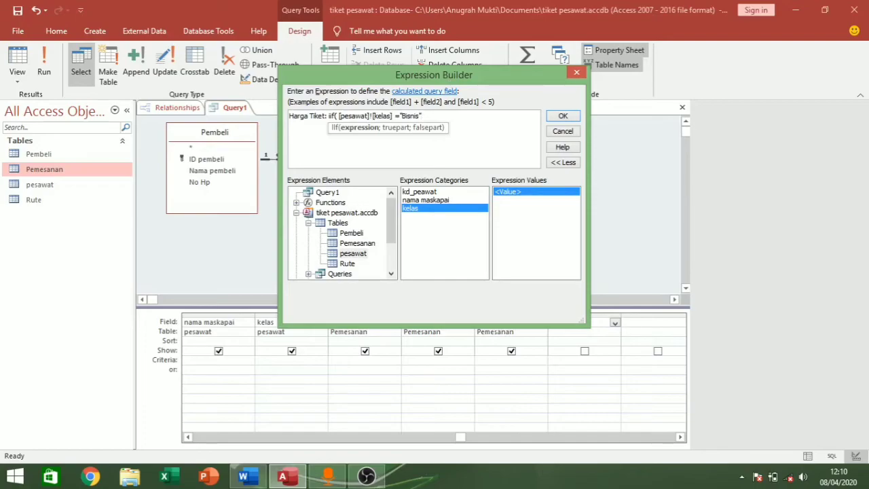
{"action": "type", "text": ";"}
- Add [Rute]![harga]*2 as the true result, removing the Expr placeholder
{"action": "left_click", "coordinate": [346, 258]}
{"action": "left_click", "coordinate": [347, 264]}
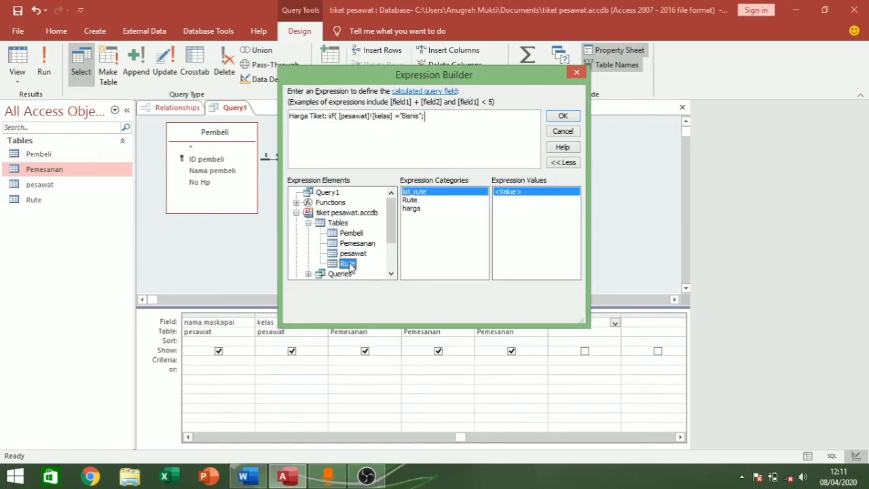
{"action": "left_click", "coordinate": [411, 209]}
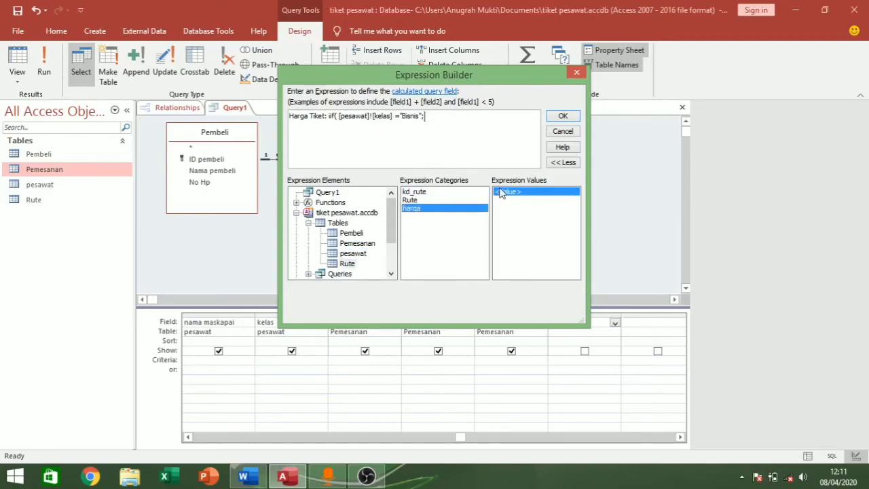
{"action": "double_click", "coordinate": [443, 207]}
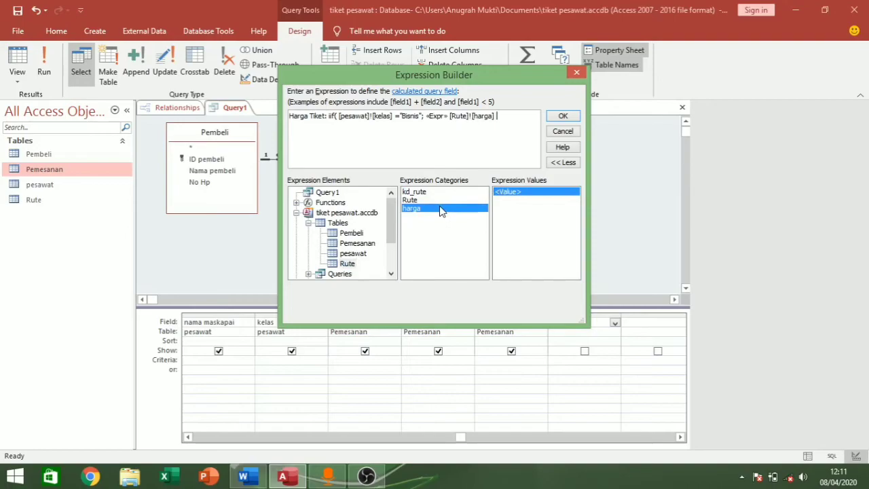
{"action": "left_click", "coordinate": [450, 117]}
{"action": "key", "text": "BackSpace"}
{"action": "key", "text": "BackSpace"}
{"action": "key", "text": "BackSpace"}
{"action": "key", "text": "BackSpace"}
{"action": "key", "text": "BackSpace"}
{"action": "key", "text": "BackSpace"}
{"action": "key", "text": "BackSpace"}
{"action": "key", "text": "BackSpace"}
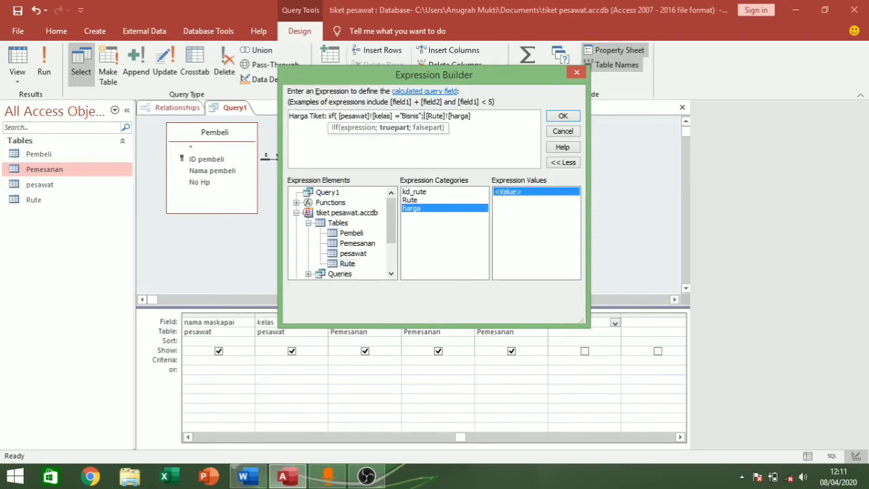
{"action": "key", "text": "BackSpace"}
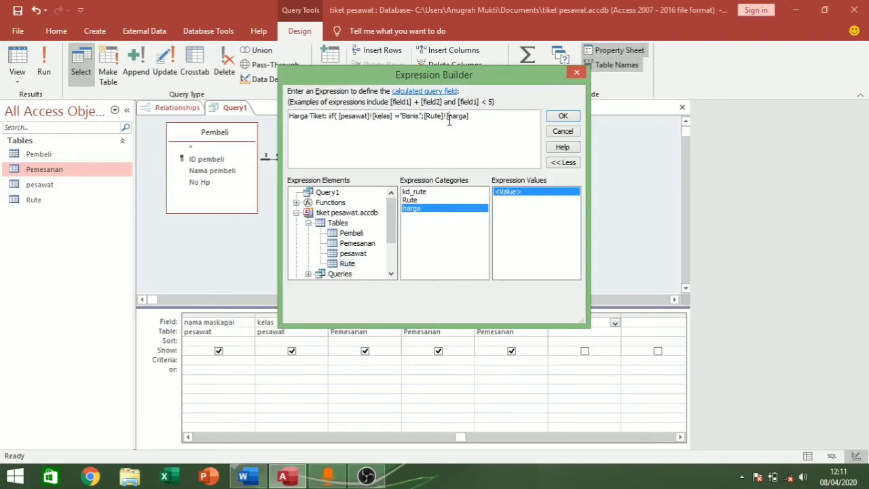
{"action": "key", "text": "Right"}
{"action": "key", "text": "Right"}
{"action": "type", "text": "*2;"}
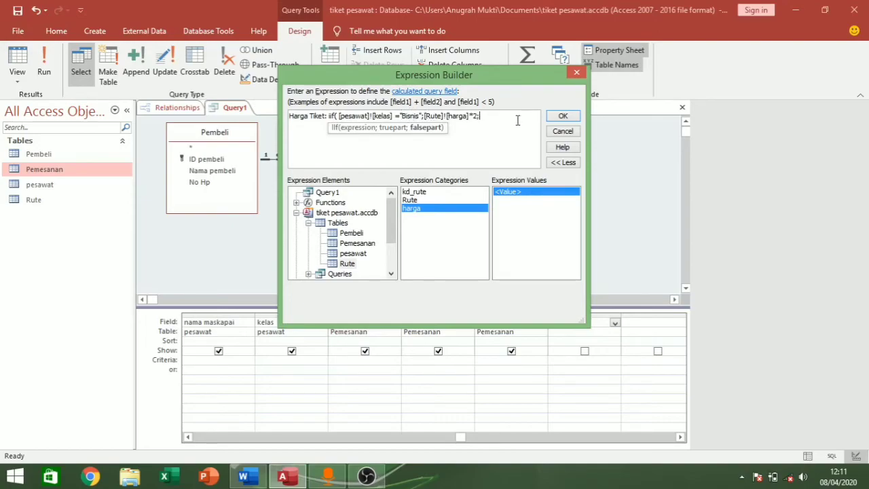
- Add [Rute]![harga]*1 as the false result, close the IIf and apply the expression
{"action": "double_click", "coordinate": [446, 209]}
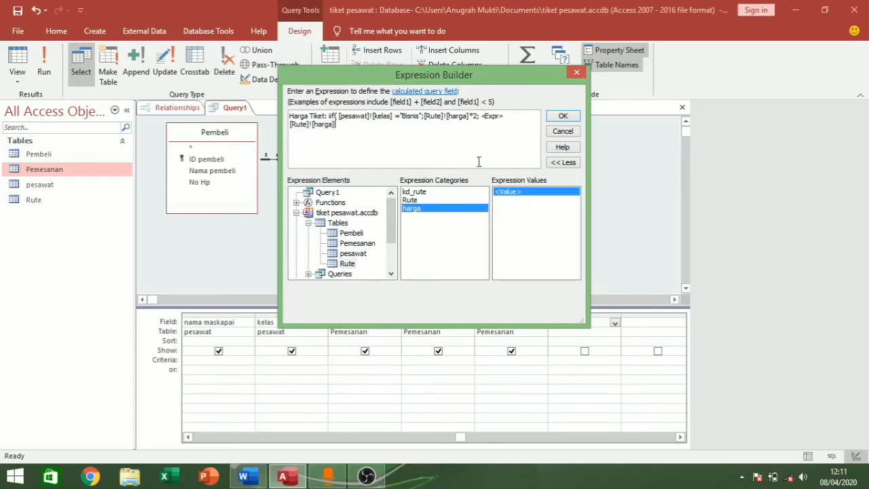
{"action": "left_click", "coordinate": [487, 120]}
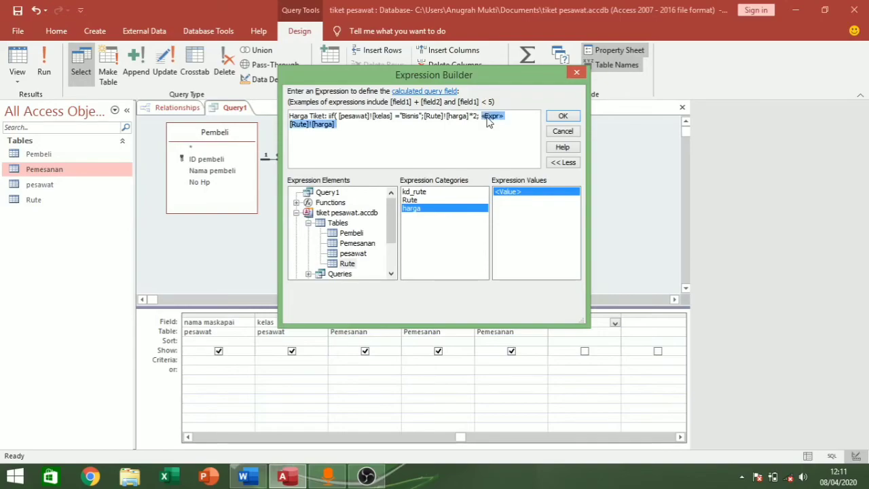
{"action": "left_click", "coordinate": [487, 119]}
{"action": "key", "text": "Delete"}
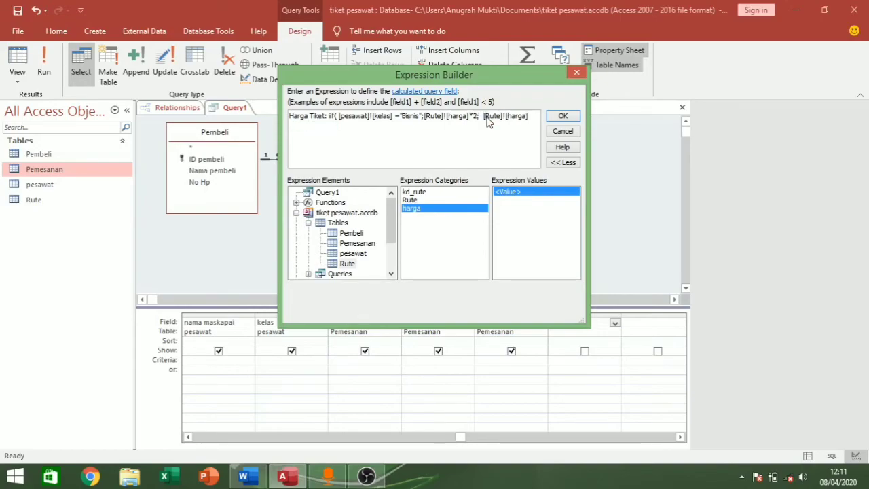
{"action": "key", "text": "BackSpace"}
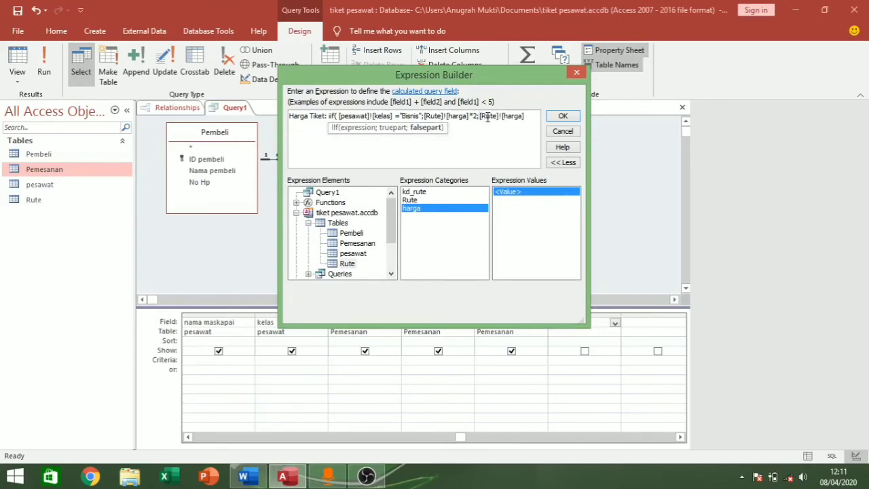
{"action": "type", "text": ")"}
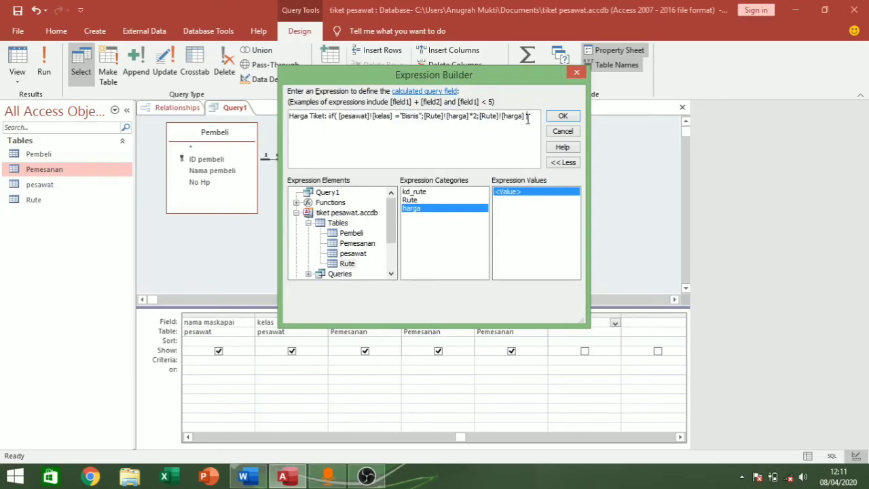
{"action": "key", "text": "BackSpace"}
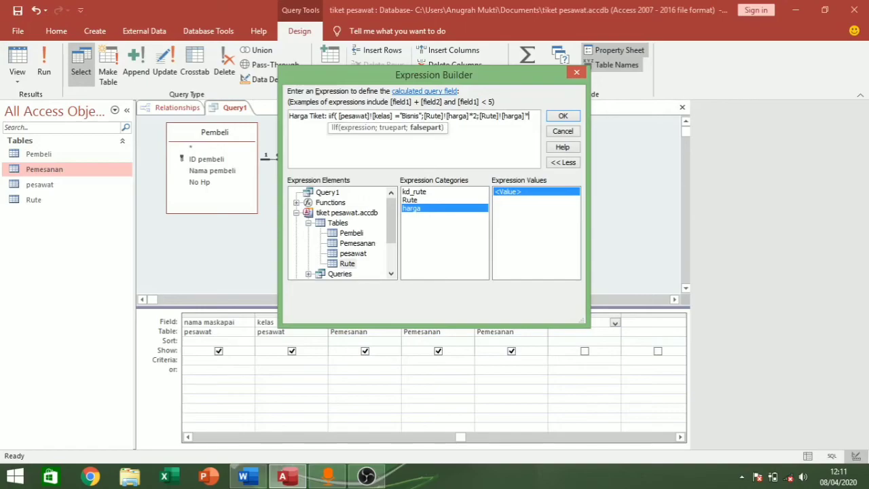
{"action": "type", "text": "1)"}
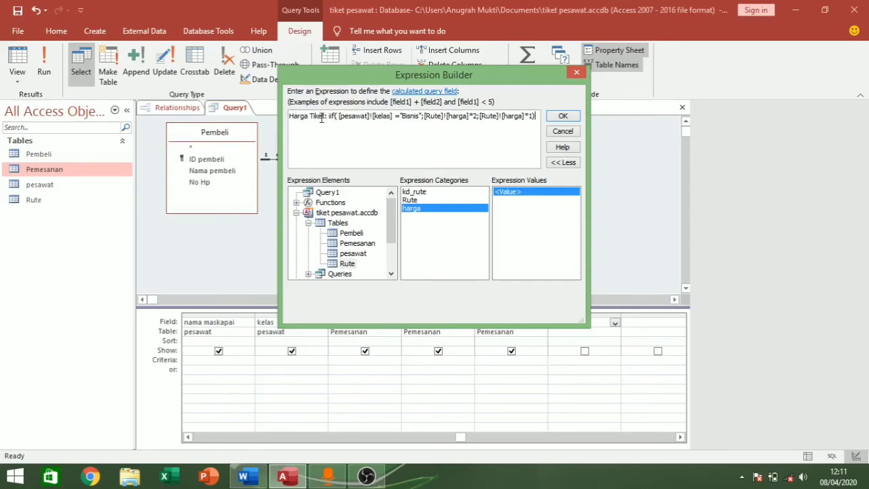
{"action": "left_click", "coordinate": [562, 117]}
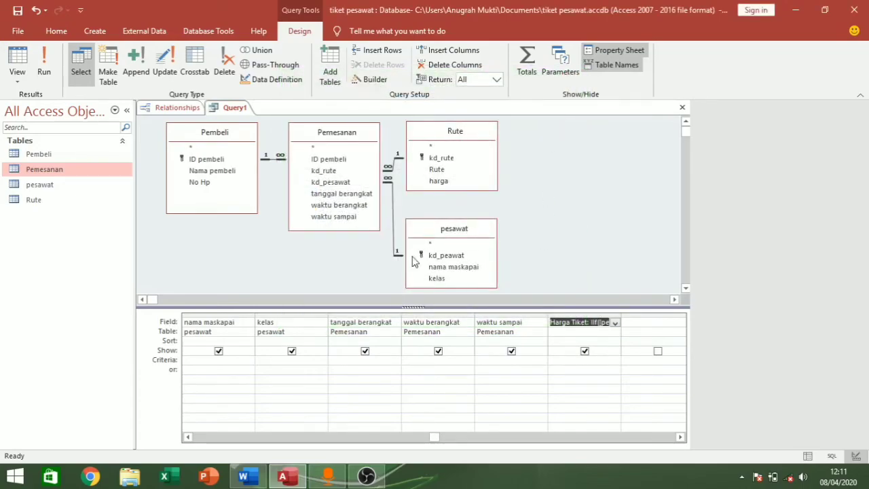
- Save Query1 under the name 'Q Tiket Pemesanan'
{"action": "right_click", "coordinate": [242, 109]}
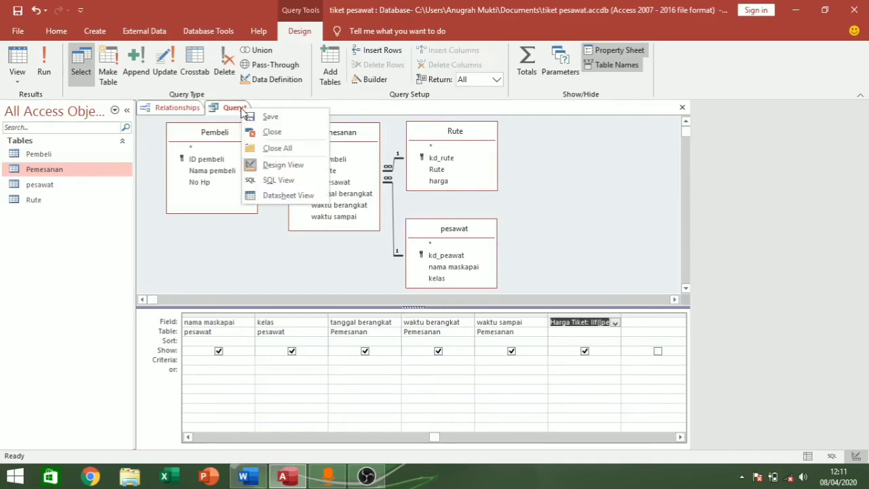
{"action": "left_click", "coordinate": [269, 116]}
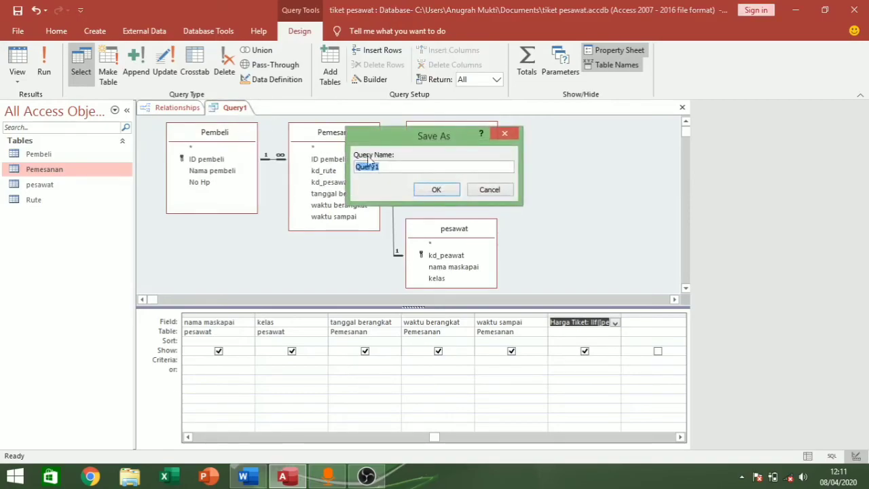
{"action": "key", "text": "BackSpace"}
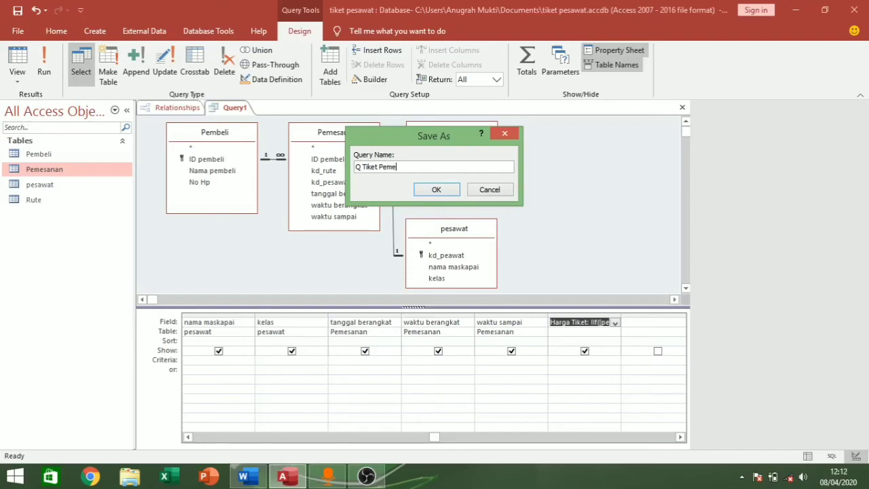
{"action": "type", "text": "nan"}
{"action": "left_click", "coordinate": [448, 191]}
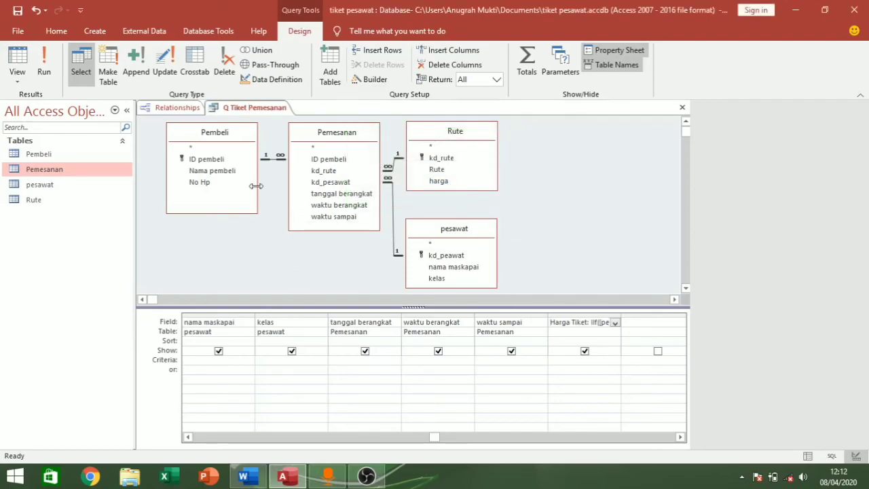
- Run the query and try another buyer ID on the first booking, then restore the original
{"action": "left_click", "coordinate": [43, 62]}
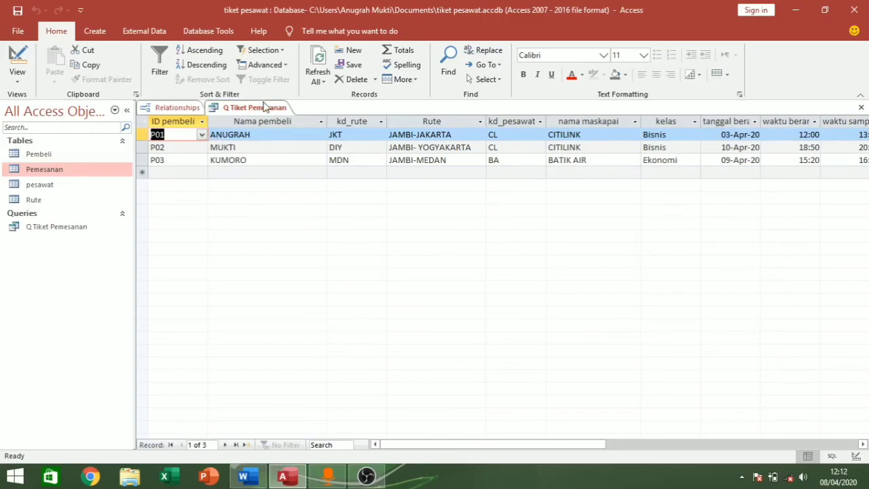
{"action": "left_click", "coordinate": [202, 135]}
{"action": "left_click", "coordinate": [203, 159]}
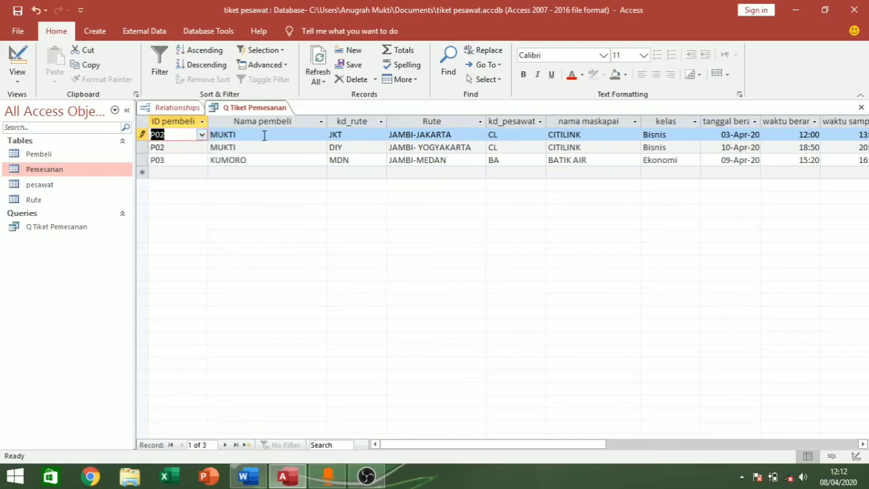
{"action": "left_click", "coordinate": [201, 135]}
{"action": "left_click", "coordinate": [210, 146]}
- Switch the first booking's route to MDN, then DIY, then back to JKT
{"action": "left_click", "coordinate": [334, 134]}
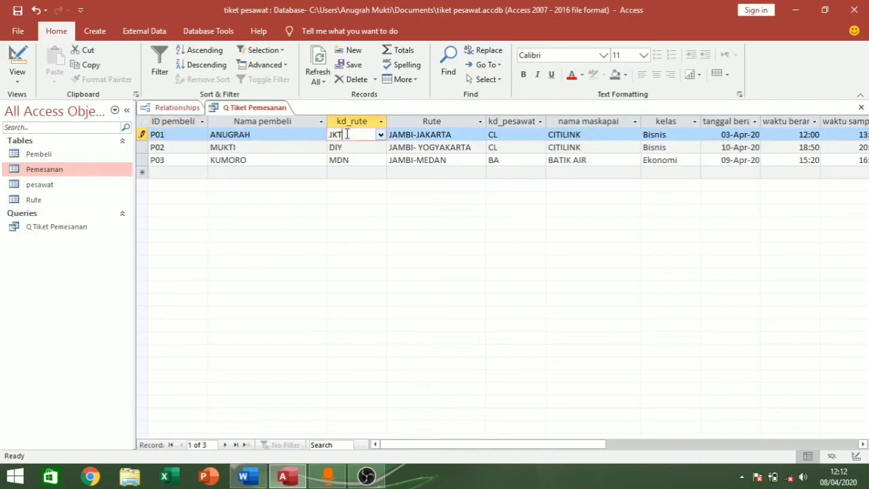
{"action": "left_click", "coordinate": [381, 135]}
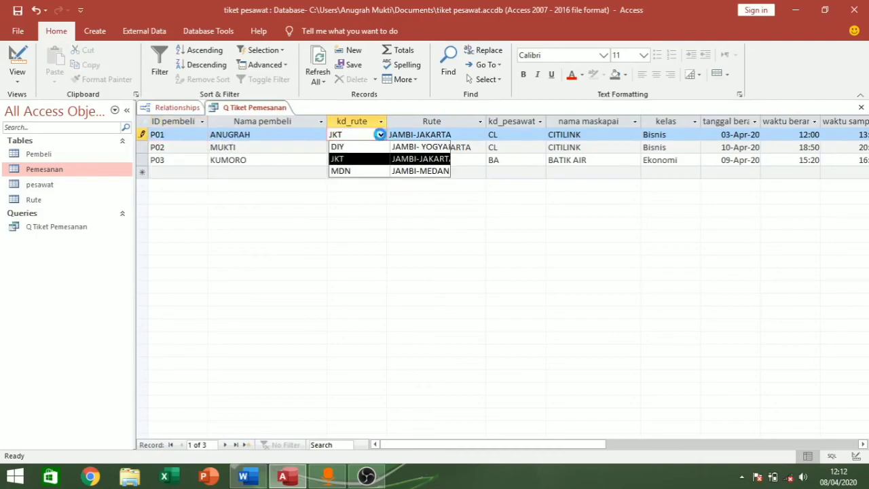
{"action": "left_click", "coordinate": [369, 171]}
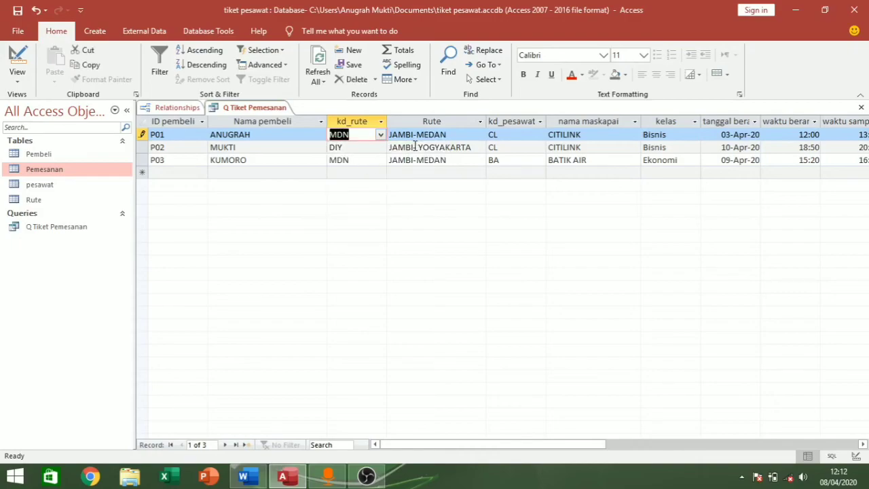
{"action": "left_click", "coordinate": [381, 135]}
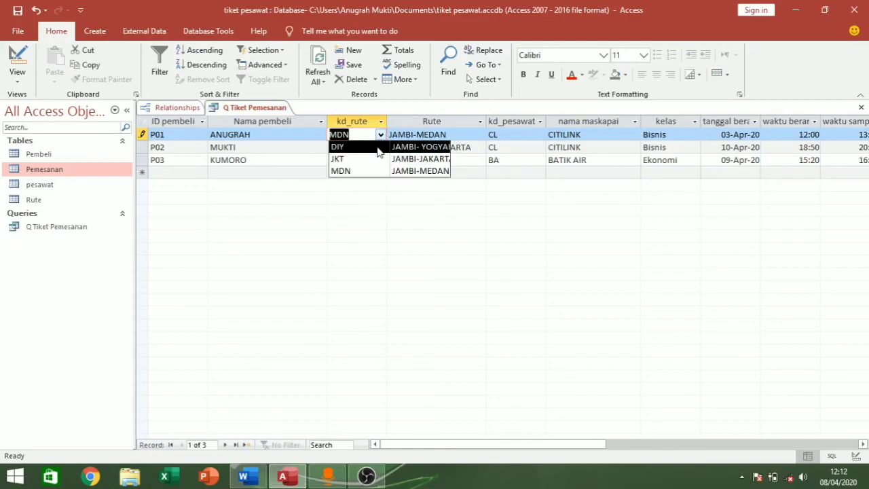
{"action": "left_click", "coordinate": [378, 147]}
{"action": "left_click", "coordinate": [381, 135]}
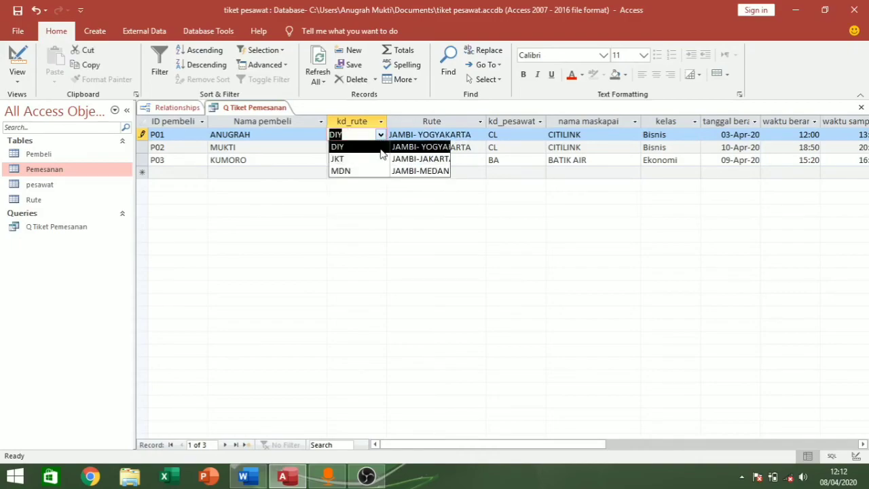
{"action": "left_click", "coordinate": [383, 161]}
- Change the first booking's plane to BA, BATIK AIR
{"action": "left_click", "coordinate": [513, 135]}
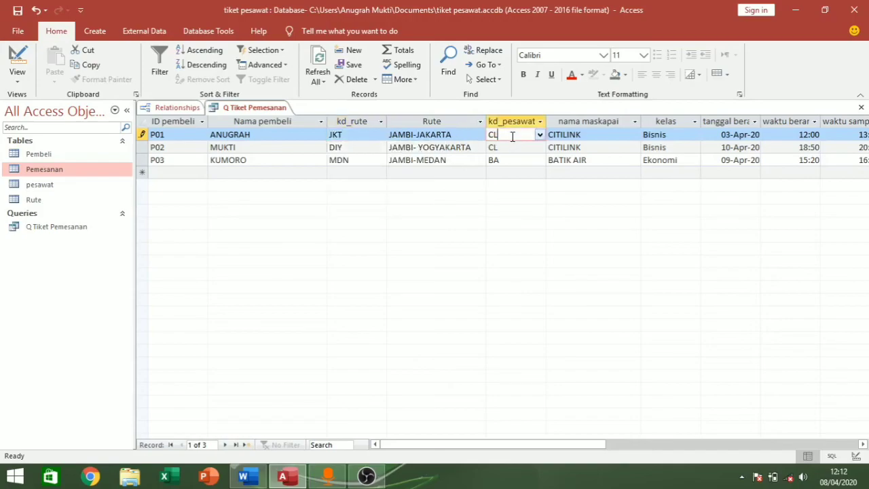
{"action": "left_click", "coordinate": [539, 134]}
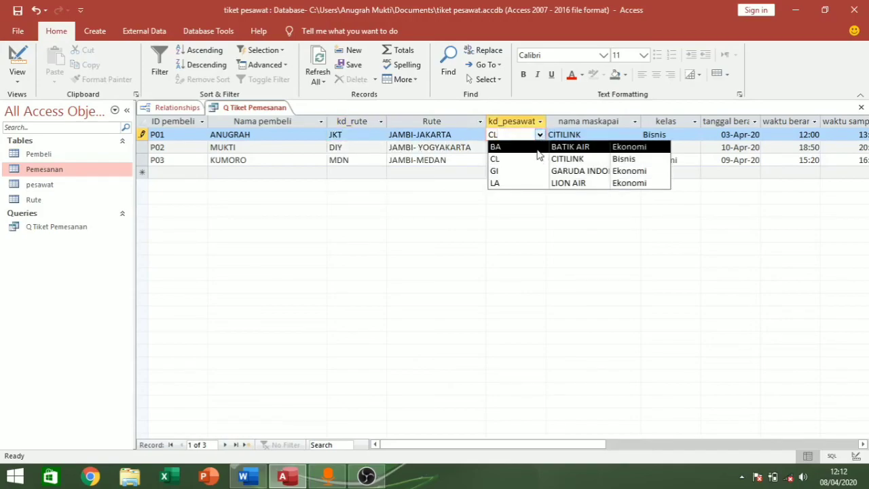
{"action": "left_click", "coordinate": [538, 147]}
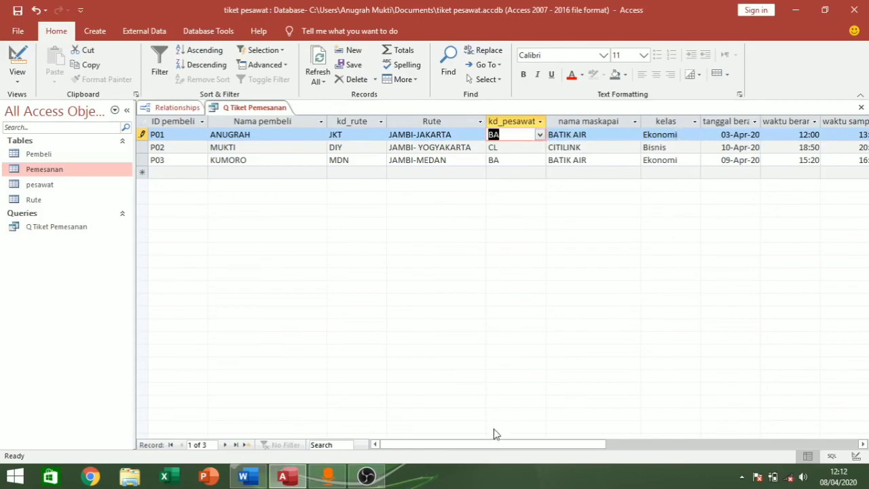
{"action": "left_click_drag", "start_coordinate": [503, 449], "coordinate": [565, 451]}
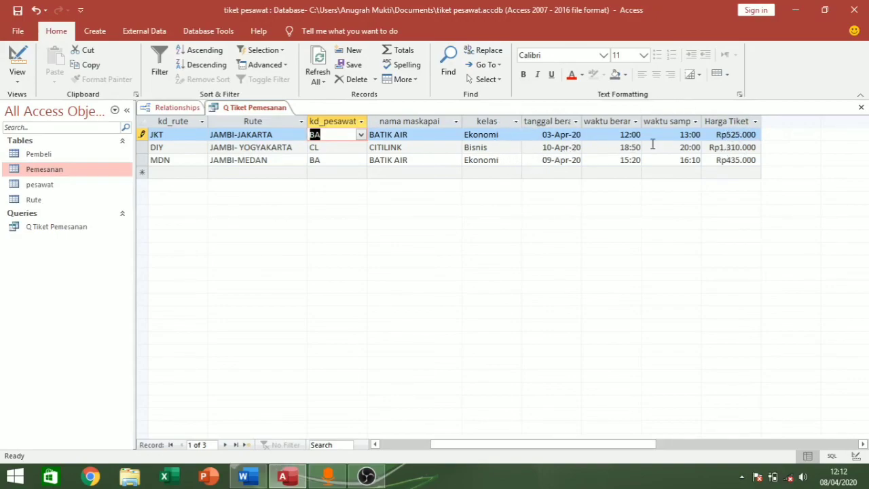
- Switch row 1's kelas to Bisnis and back to Ekonomi, then set the MDN booking to Bisnis
{"action": "left_click", "coordinate": [498, 135]}
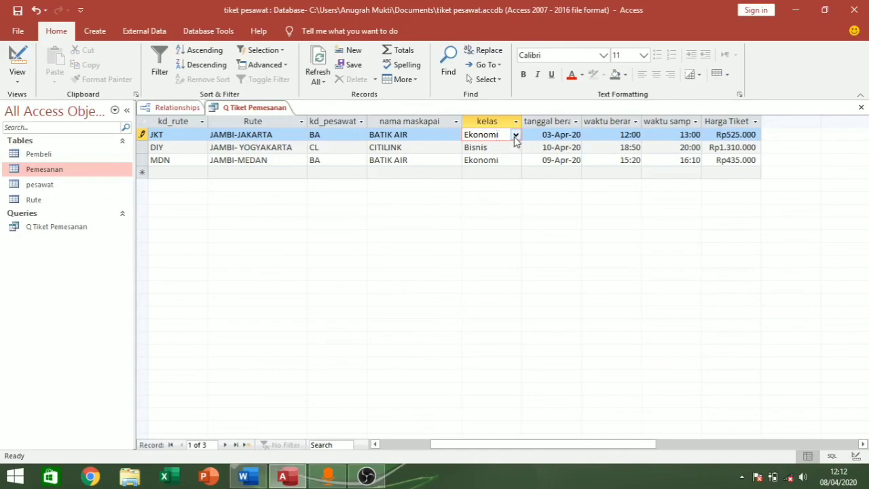
{"action": "left_click", "coordinate": [516, 136]}
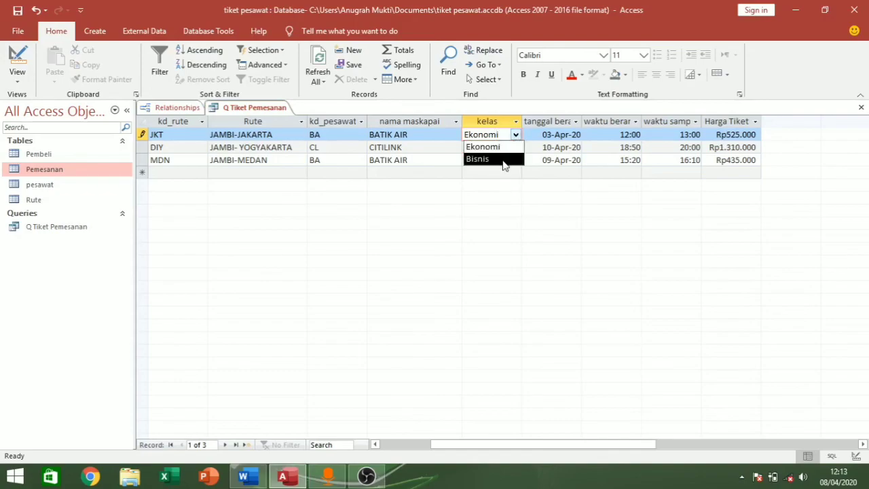
{"action": "left_click", "coordinate": [504, 159]}
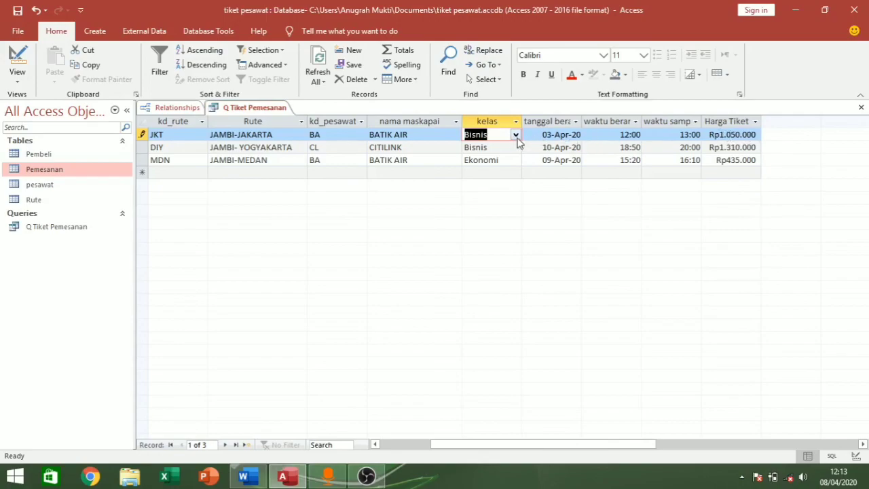
{"action": "left_click", "coordinate": [517, 135]}
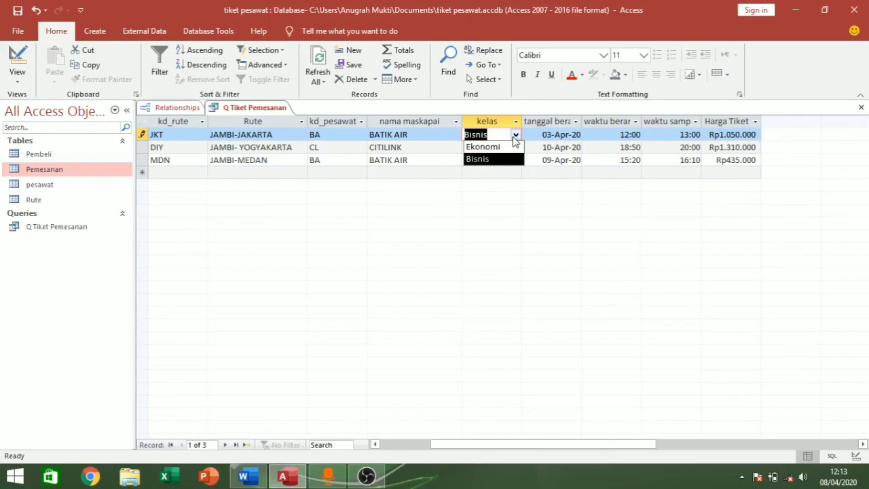
{"action": "left_click", "coordinate": [515, 147]}
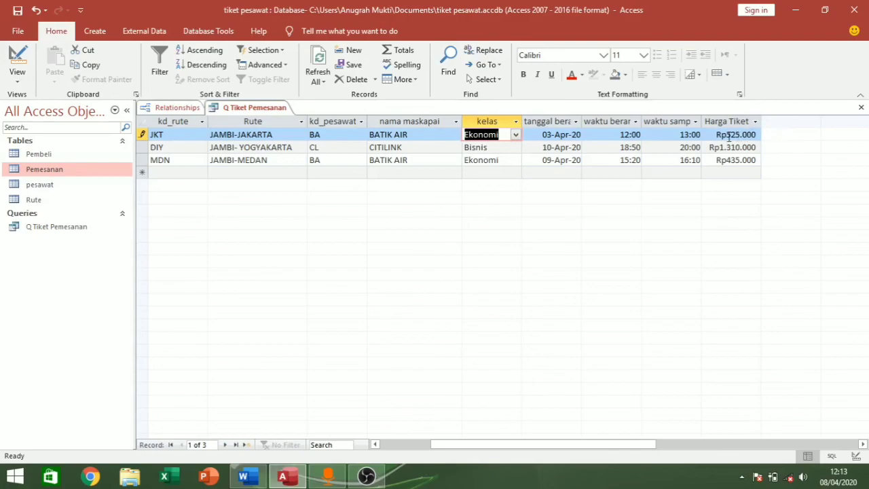
{"action": "left_click", "coordinate": [516, 160]}
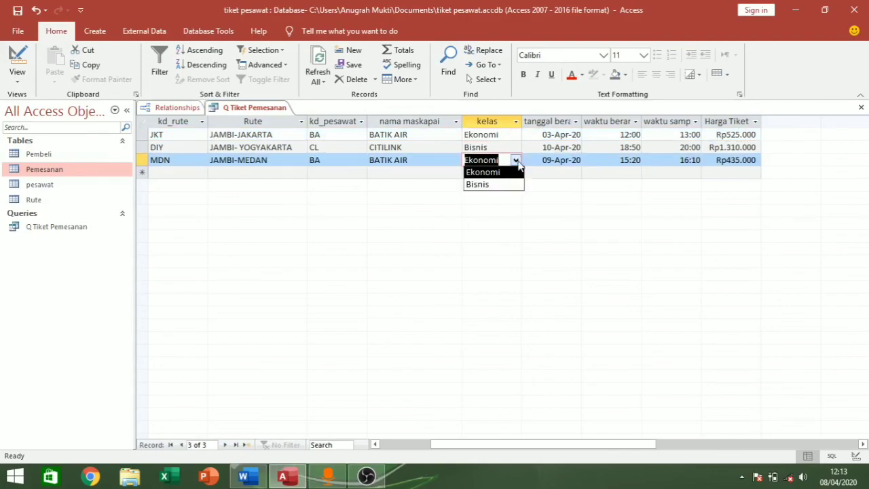
{"action": "left_click", "coordinate": [510, 185]}
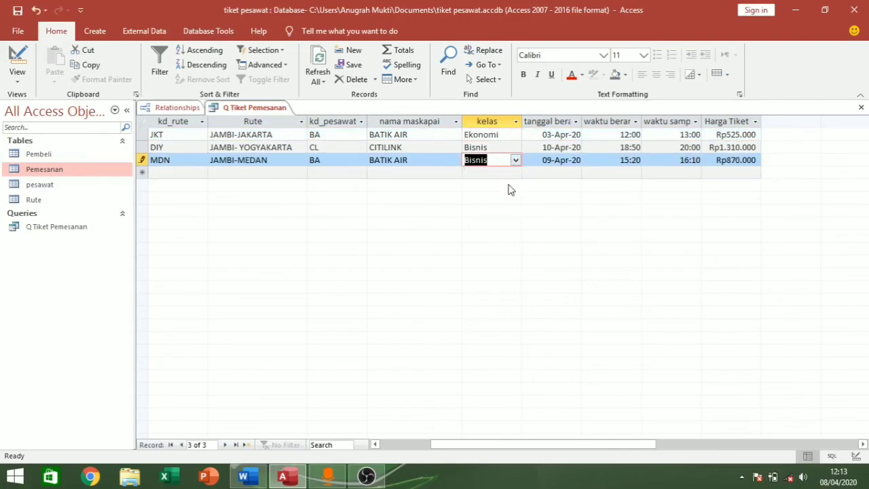